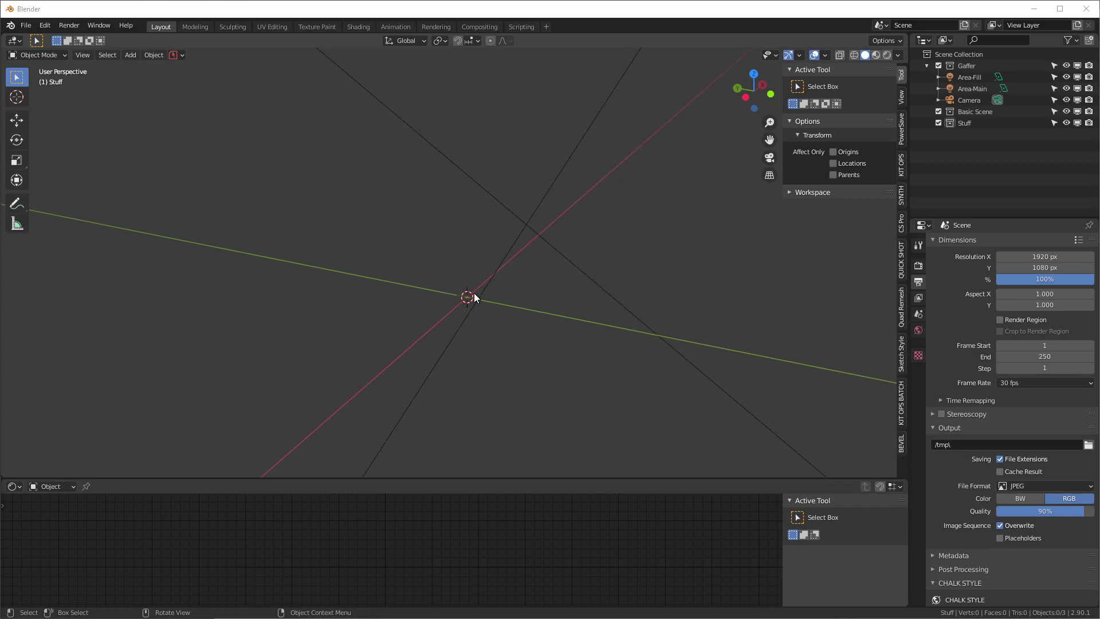
Step: Add a cylinder mesh at the world origin
{"action": "left_click", "coordinate": [432, 301]}
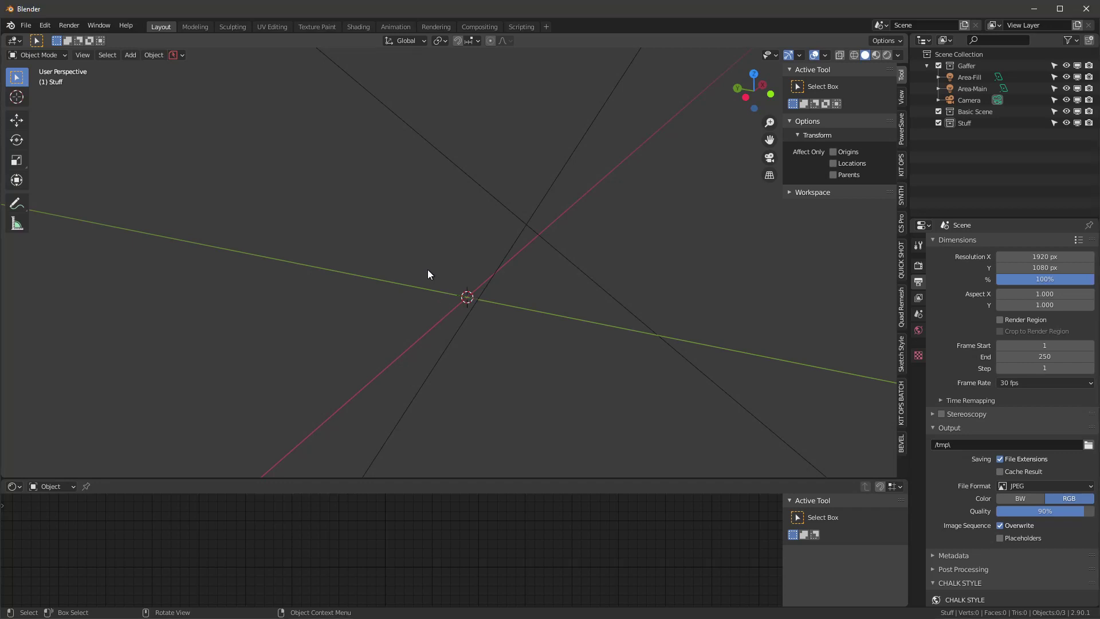
{"action": "key", "text": "shift+a"}
{"action": "mouse_move", "coordinate": [428, 269]}
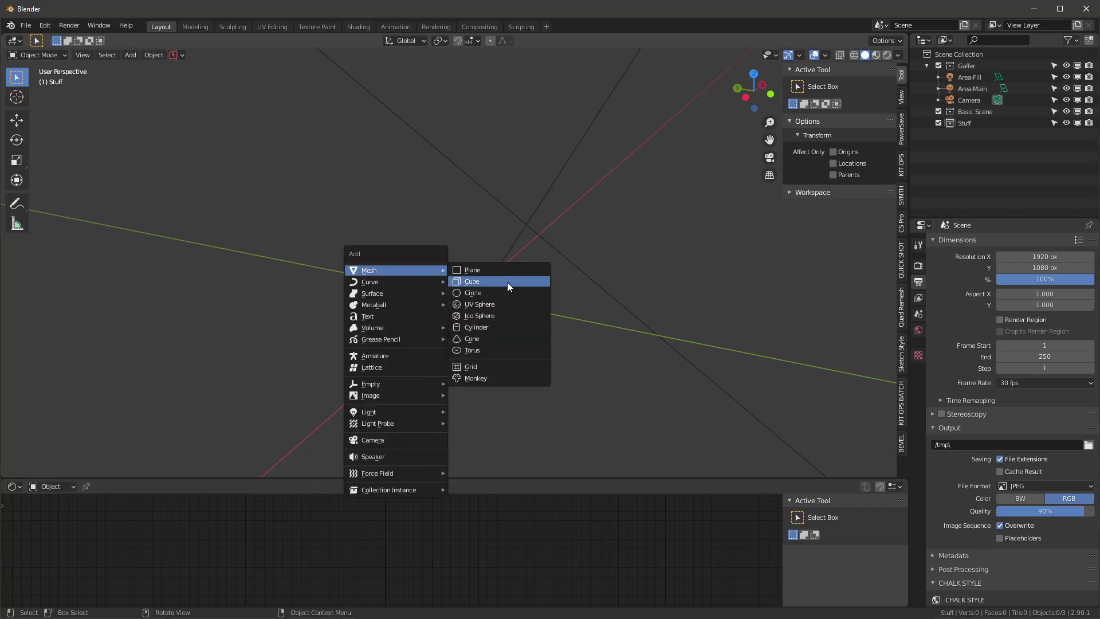
{"action": "left_click", "coordinate": [504, 326]}
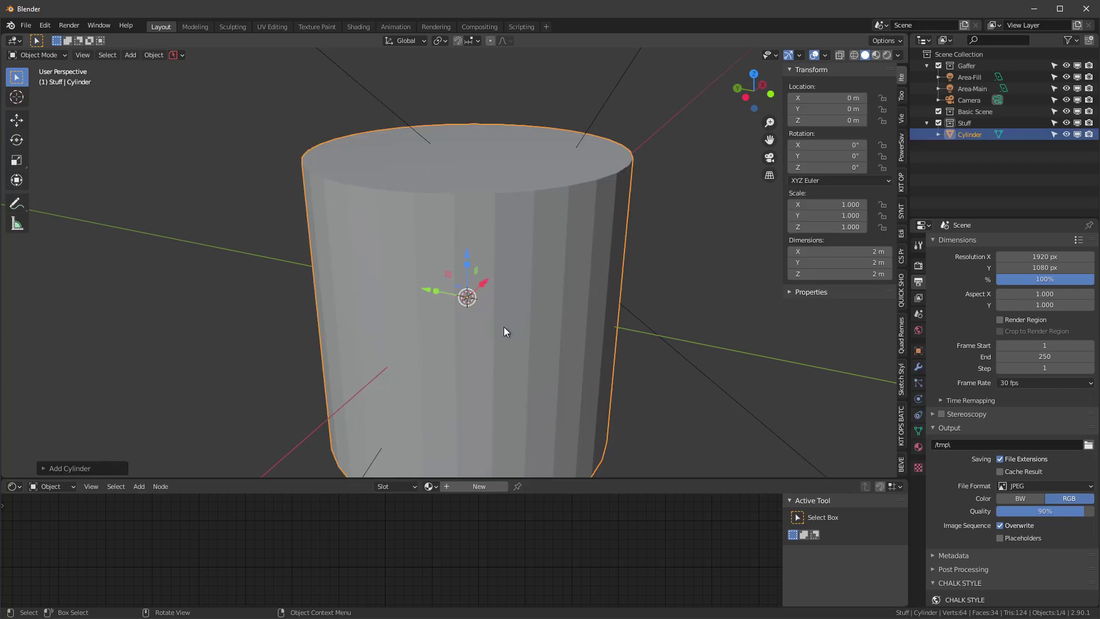
{"action": "scroll", "coordinate": [503, 327], "scroll_direction": "down", "scroll_amount": 4}
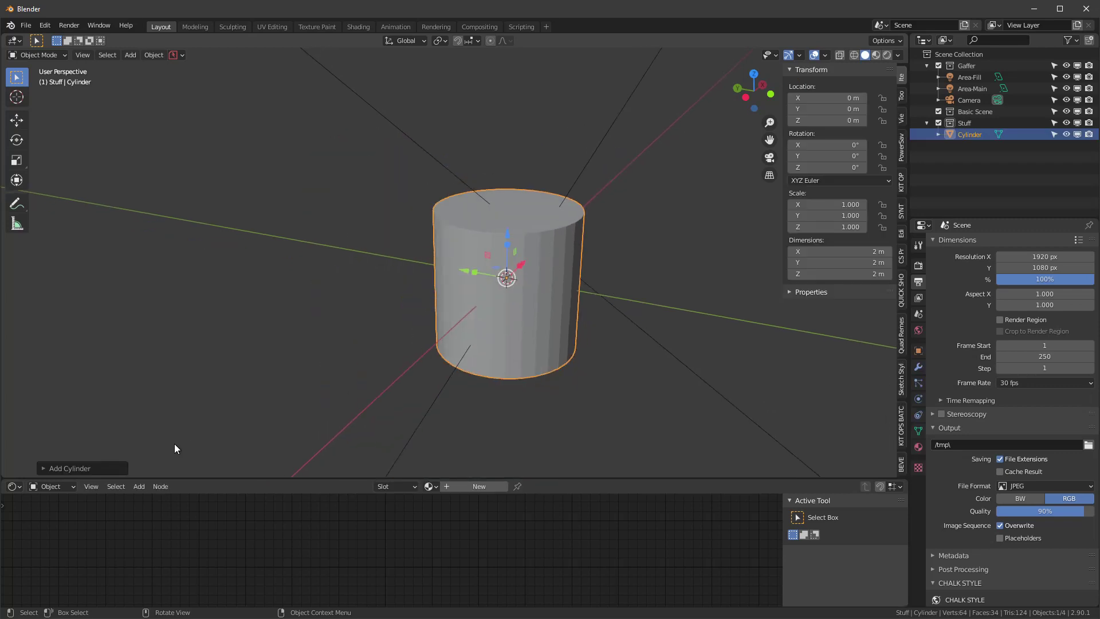
Step: Set the new cylinder to 6 vertices and a depth of about 5.85 m
{"action": "left_click", "coordinate": [41, 468]}
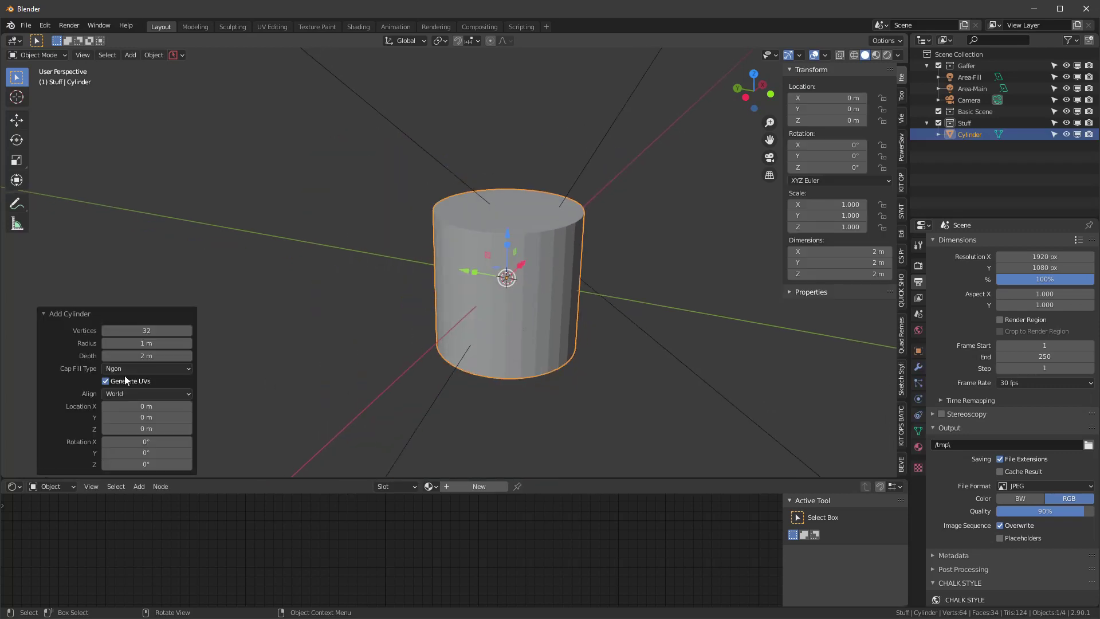
{"action": "left_click", "coordinate": [162, 330]}
{"action": "type", "text": "6"}
{"action": "key", "text": "Return"}
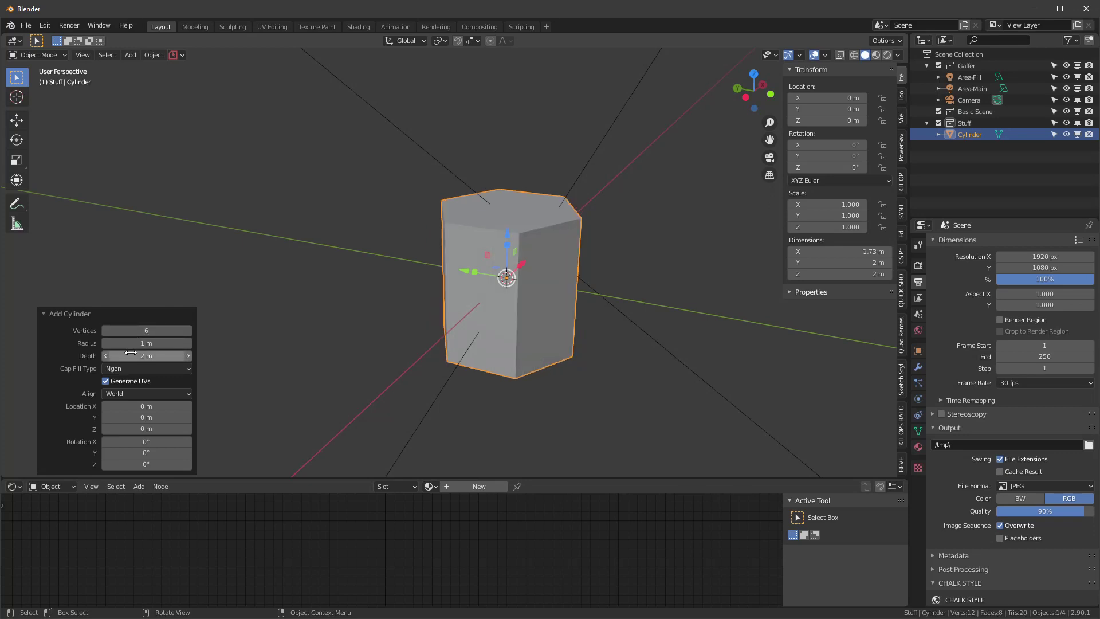
{"action": "left_click_drag", "start_coordinate": [138, 355], "coordinate": [324, 356]}
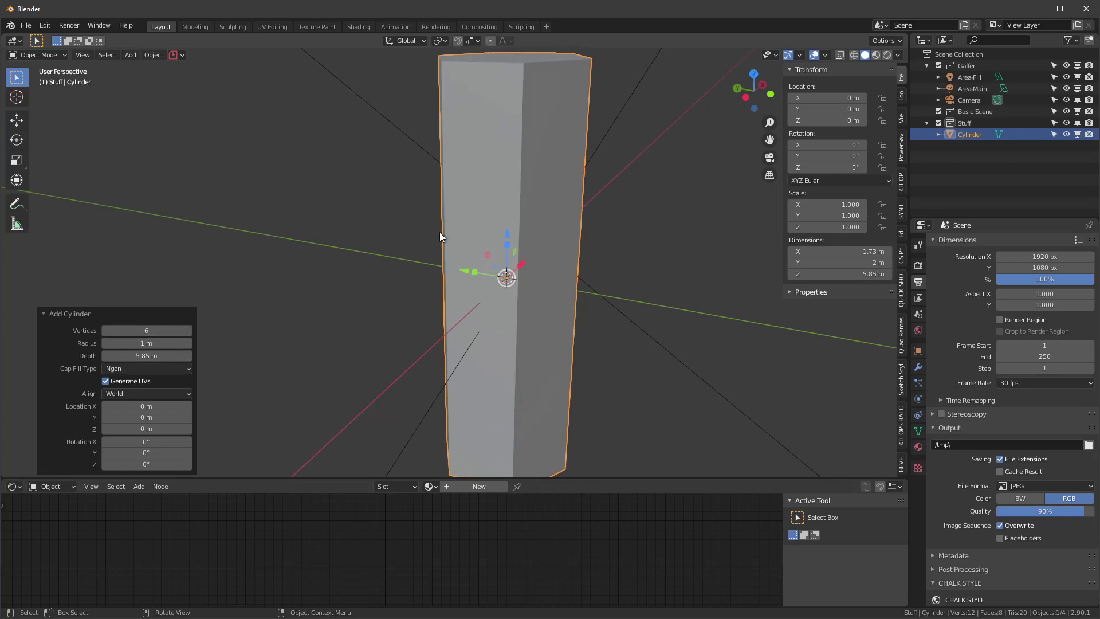
Step: Scale the hexagonal prism uniformly by 0.333 and apply its scale
{"action": "type", "text": "s"}
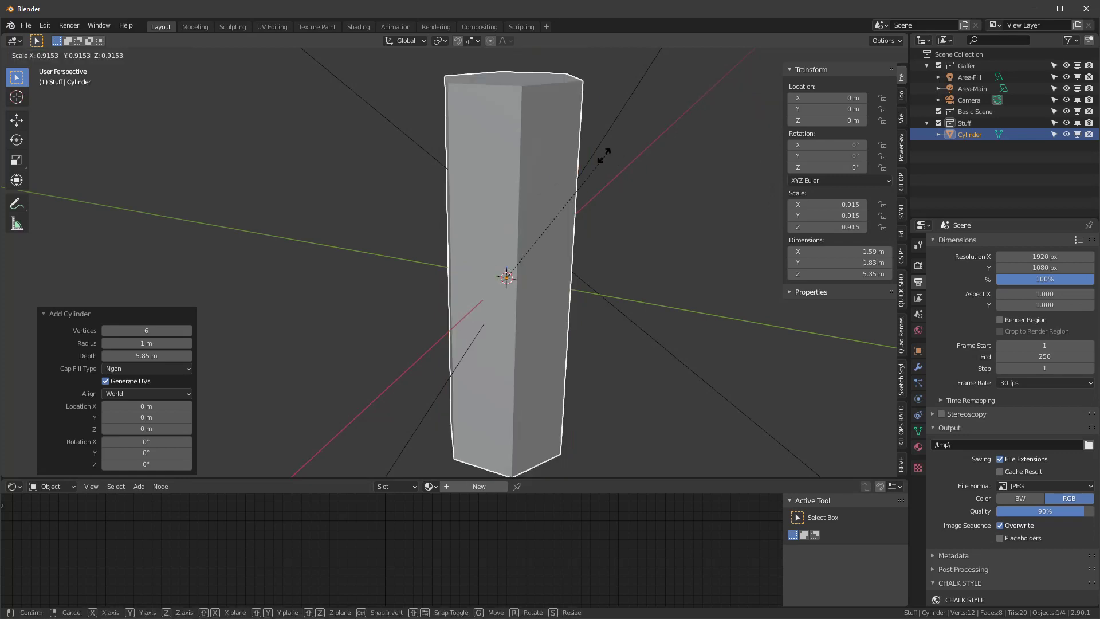
{"action": "type", "text": ".3334"}
{"action": "key", "text": "Return"}
{"action": "key", "text": "ctrl+a"}
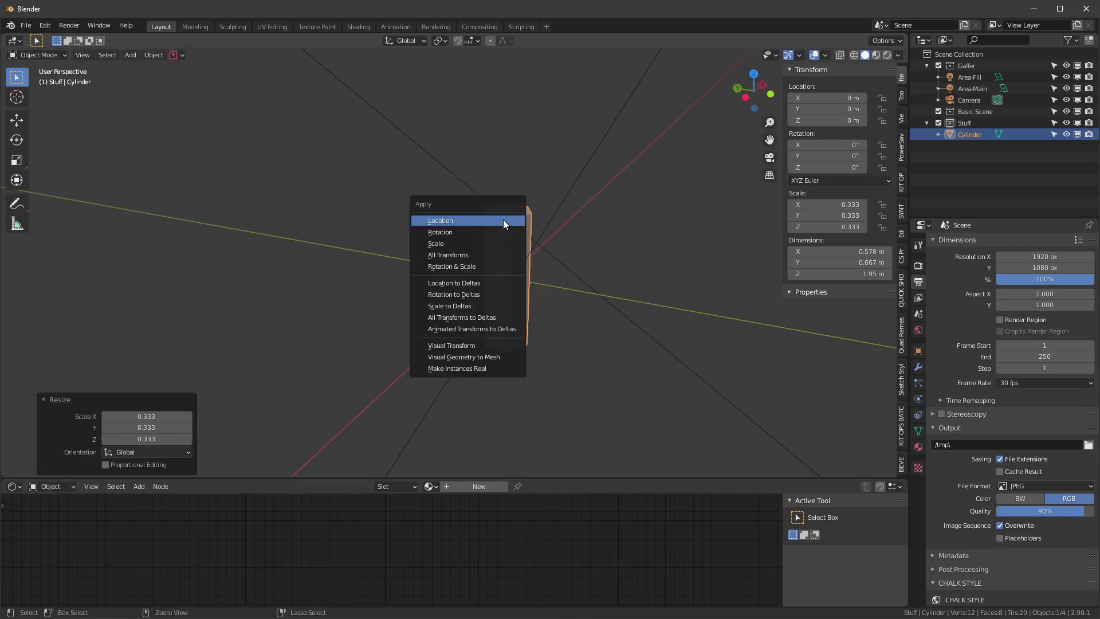
{"action": "left_click", "coordinate": [505, 240]}
Step: Shrink the prism further by a uniform factor of about 0.395 and apply its scale again
{"action": "scroll", "coordinate": [509, 258], "scroll_direction": "up", "scroll_amount": 2}
{"action": "middle_click_drag", "start_coordinate": [511, 266], "coordinate": [520, 197]}
{"action": "key", "text": "s"}
{"action": "left_click", "coordinate": [522, 226]}
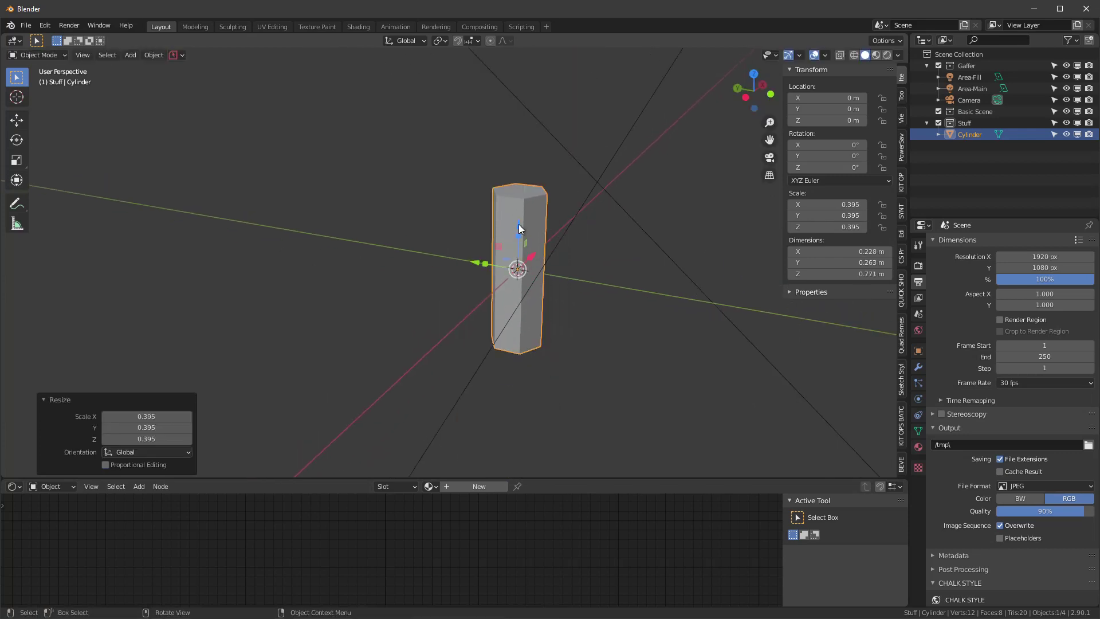
{"action": "key", "text": "ctrl+a"}
{"action": "left_click", "coordinate": [521, 228]}
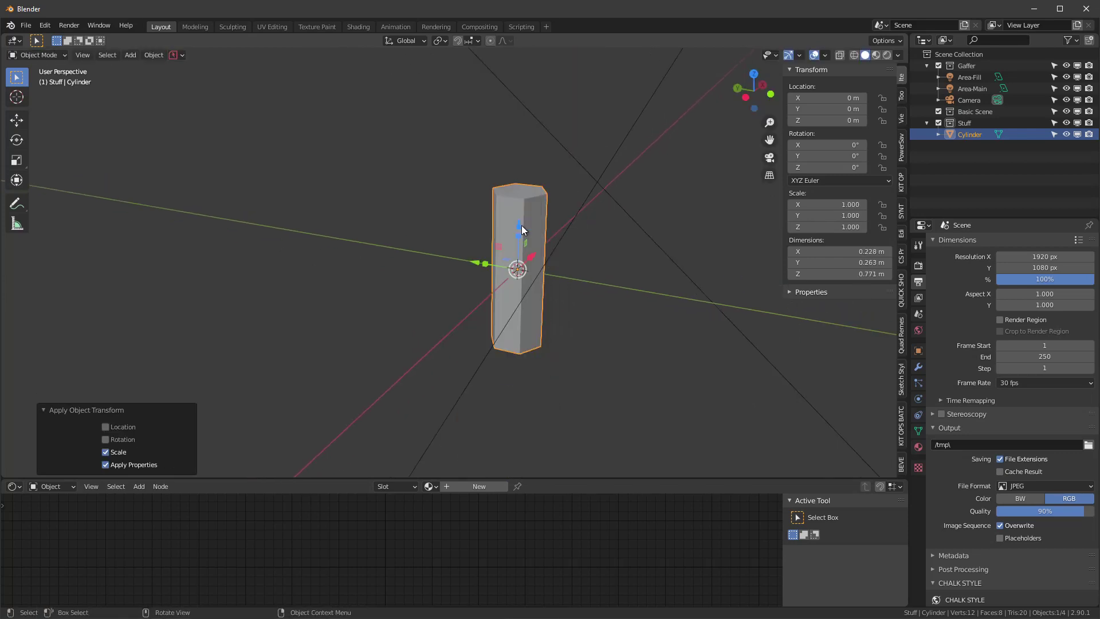
Step: In Edit Mode, cut a horizontal edge loop near the prism's upper end, factor about -0.83, and bevel it to a width of about 0.02 m
{"action": "scroll", "coordinate": [518, 232], "scroll_direction": "up", "scroll_amount": 4}
{"action": "middle_click_drag", "start_coordinate": [515, 222], "coordinate": [497, 218]}
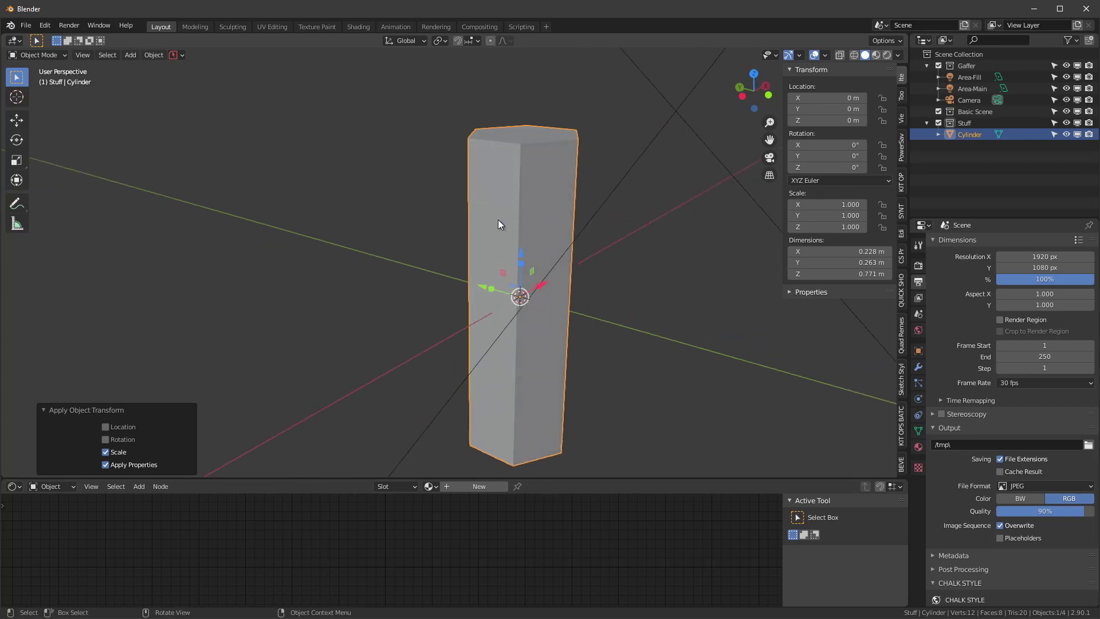
{"action": "key", "text": "Tab"}
{"action": "key", "text": "ctrl+r"}
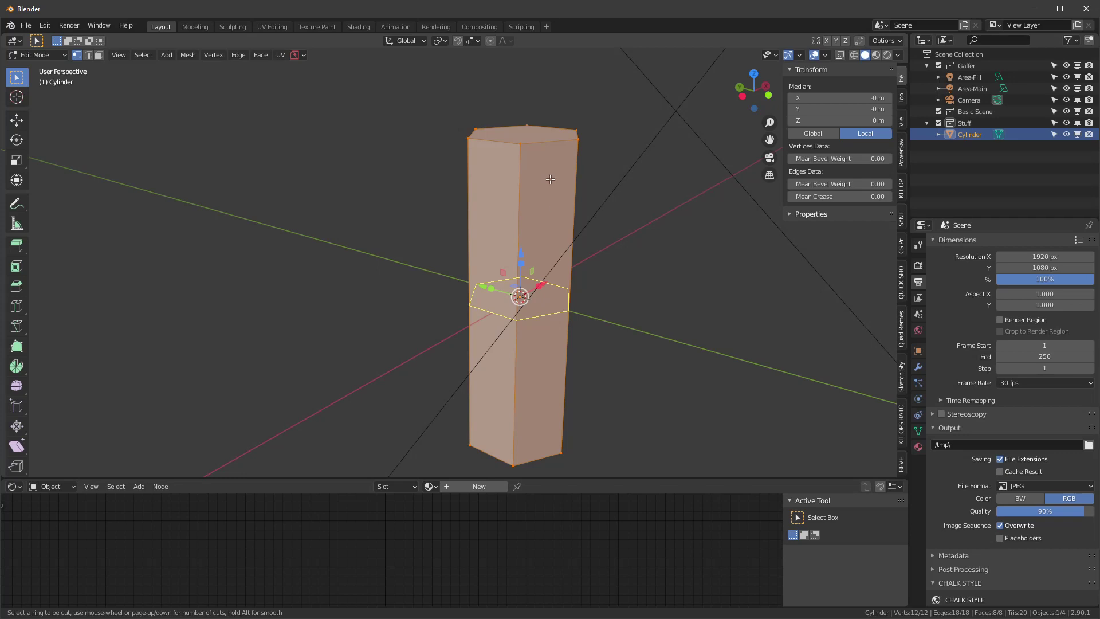
{"action": "left_click", "coordinate": [559, 212]}
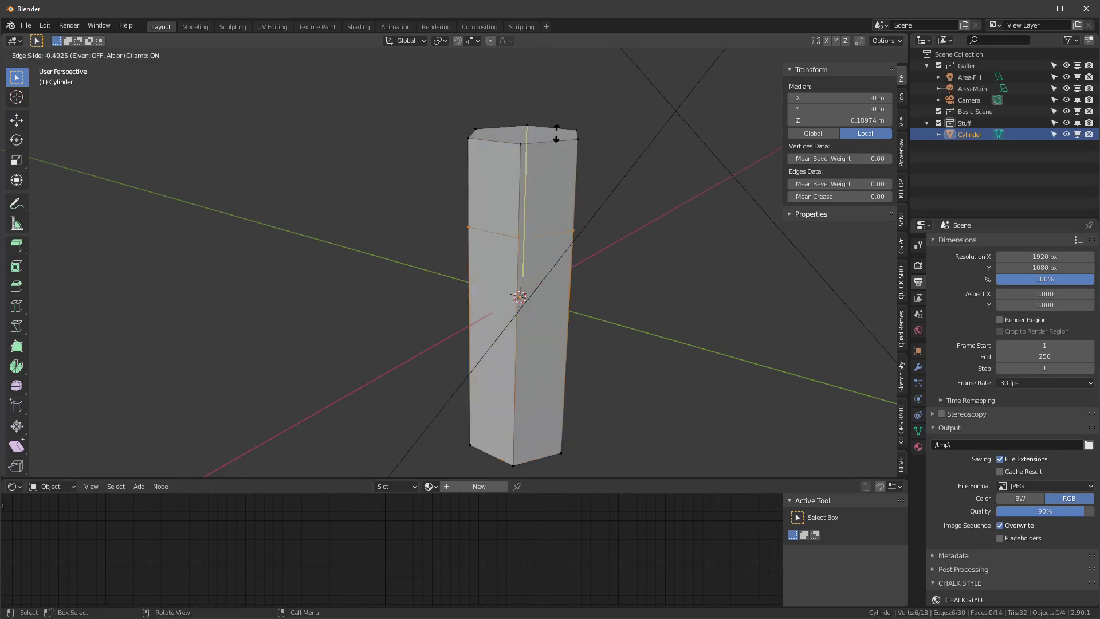
{"action": "left_click", "coordinate": [575, 83]}
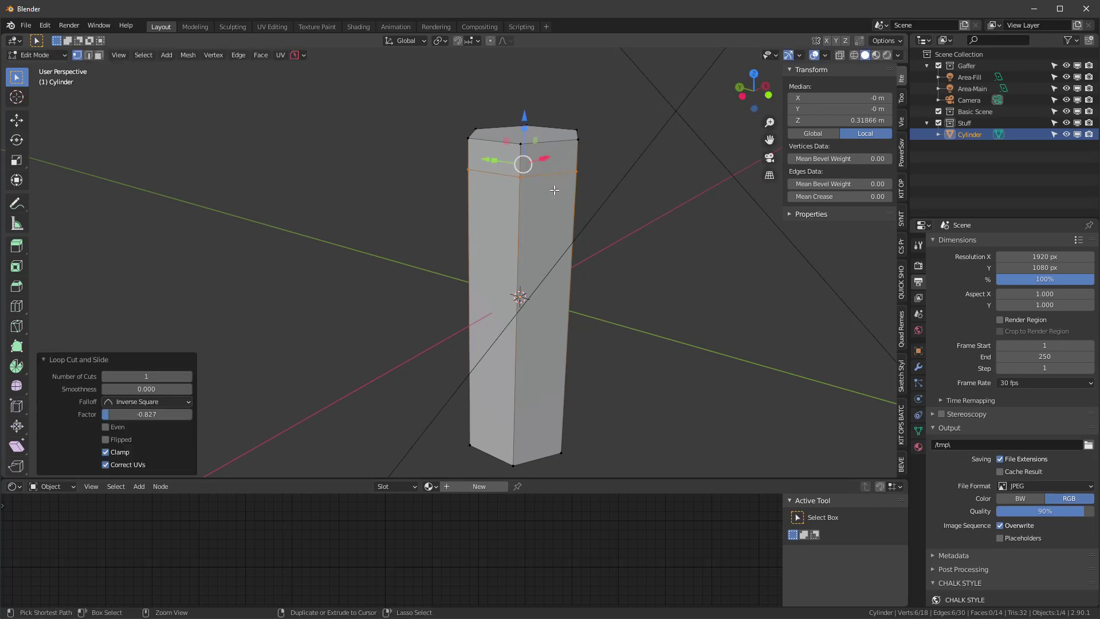
{"action": "key", "text": "ctrl+b"}
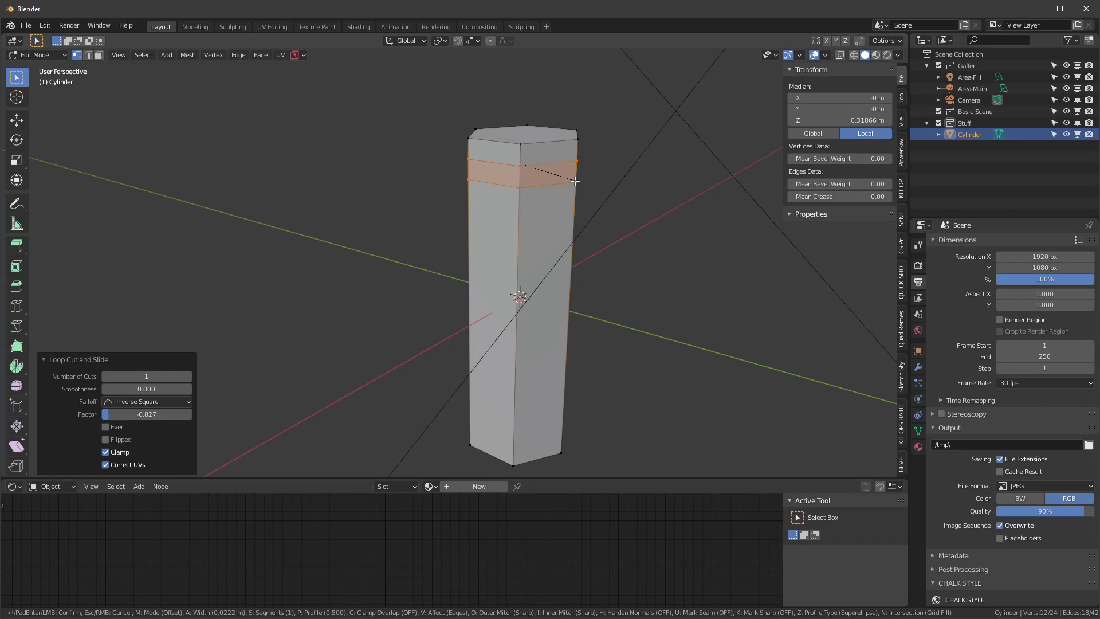
{"action": "left_click", "coordinate": [575, 181]}
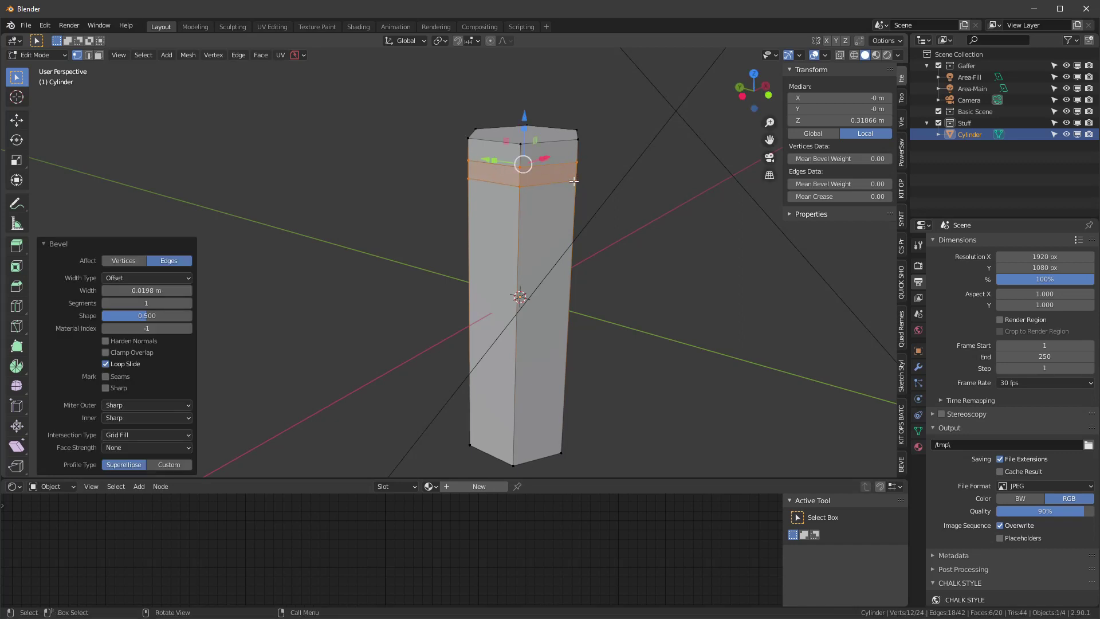
Step: Extrude the upper band of faces in place and scale it inward to about 0.777 to form a groove
{"action": "middle_click_drag", "start_coordinate": [519, 190], "coordinate": [542, 203]}
{"action": "key", "text": "e"}
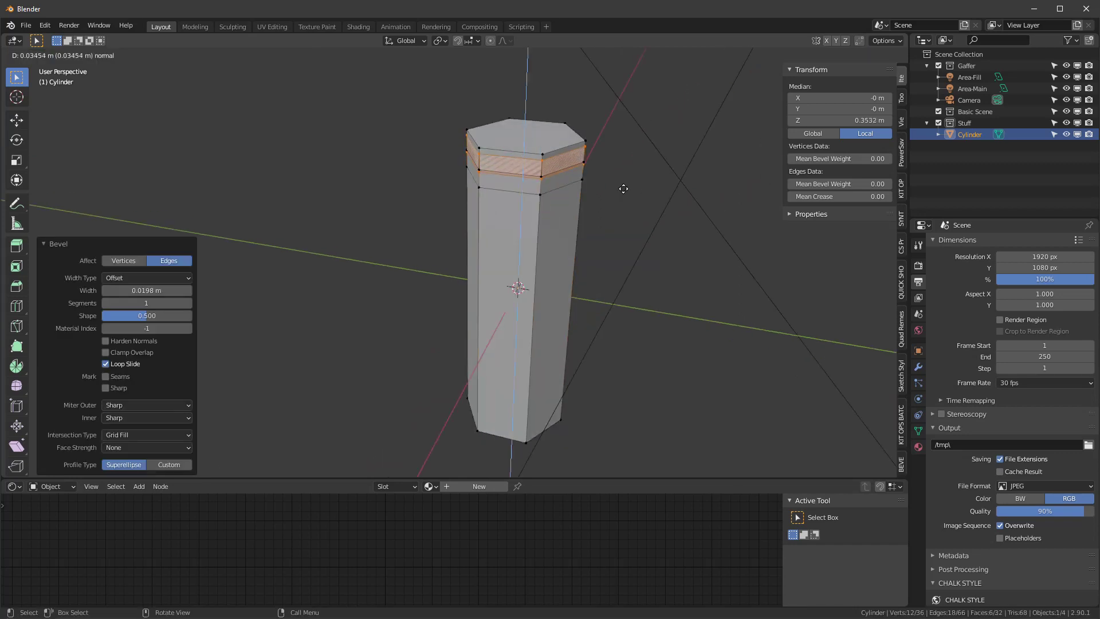
{"action": "right_click", "coordinate": [629, 190]}
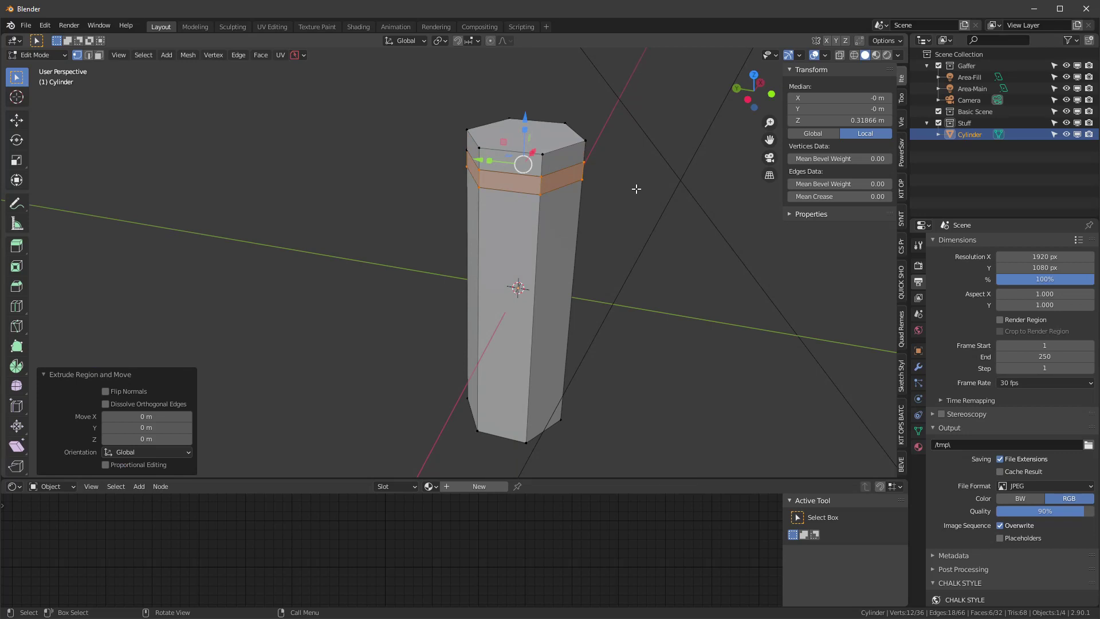
{"action": "key", "text": "s"}
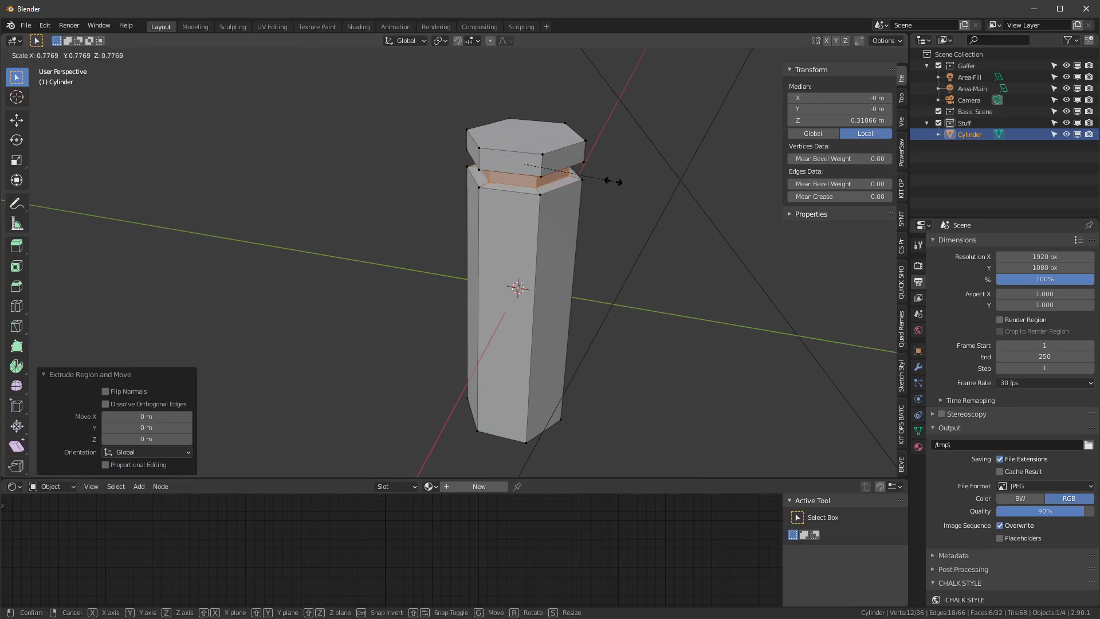
{"action": "left_click", "coordinate": [608, 182]}
Step: Cut a matching edge loop near the prism's lower end, factor about 0.84, and bevel it to a width of about 0.016 m
{"action": "middle_click_drag", "start_coordinate": [579, 197], "coordinate": [550, 177], "text": "shift"}
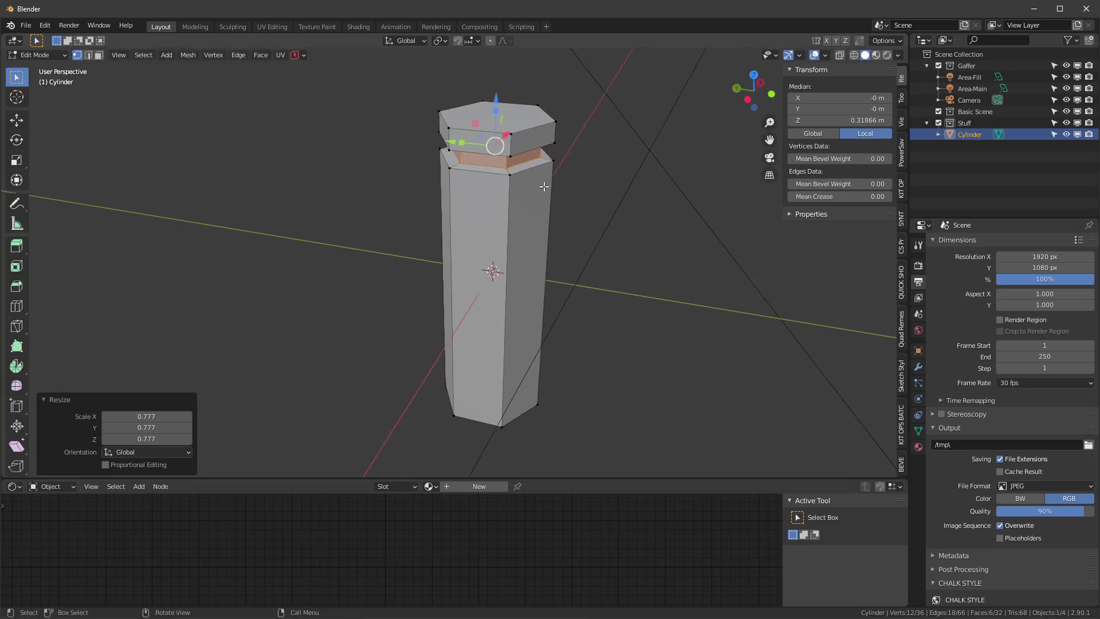
{"action": "key", "text": "ctrl+r"}
{"action": "left_click", "coordinate": [549, 229]}
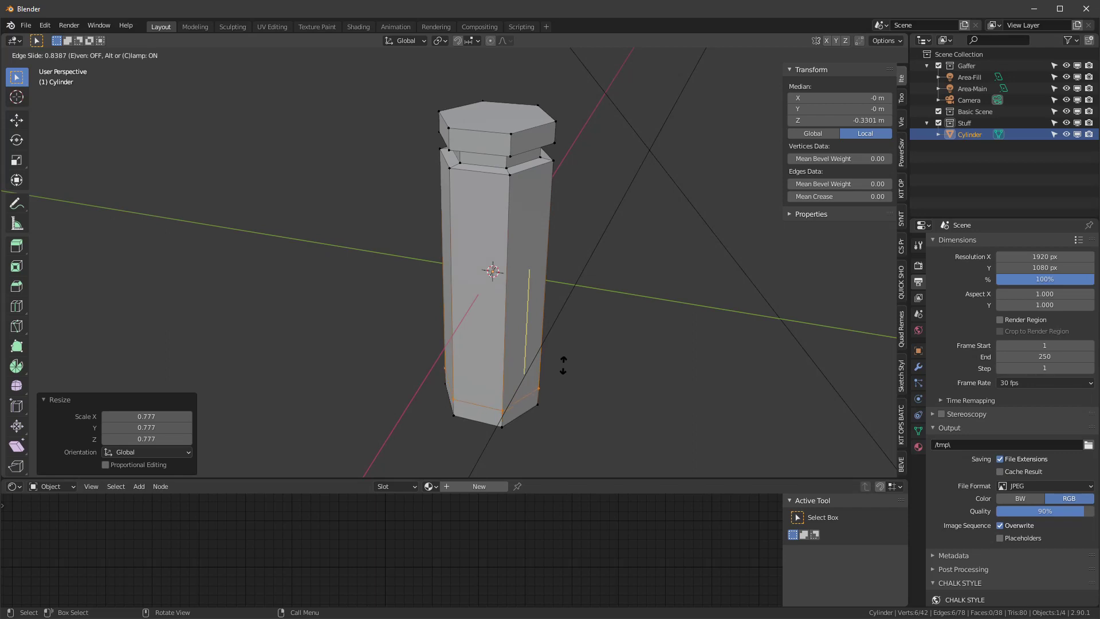
{"action": "left_click", "coordinate": [563, 365]}
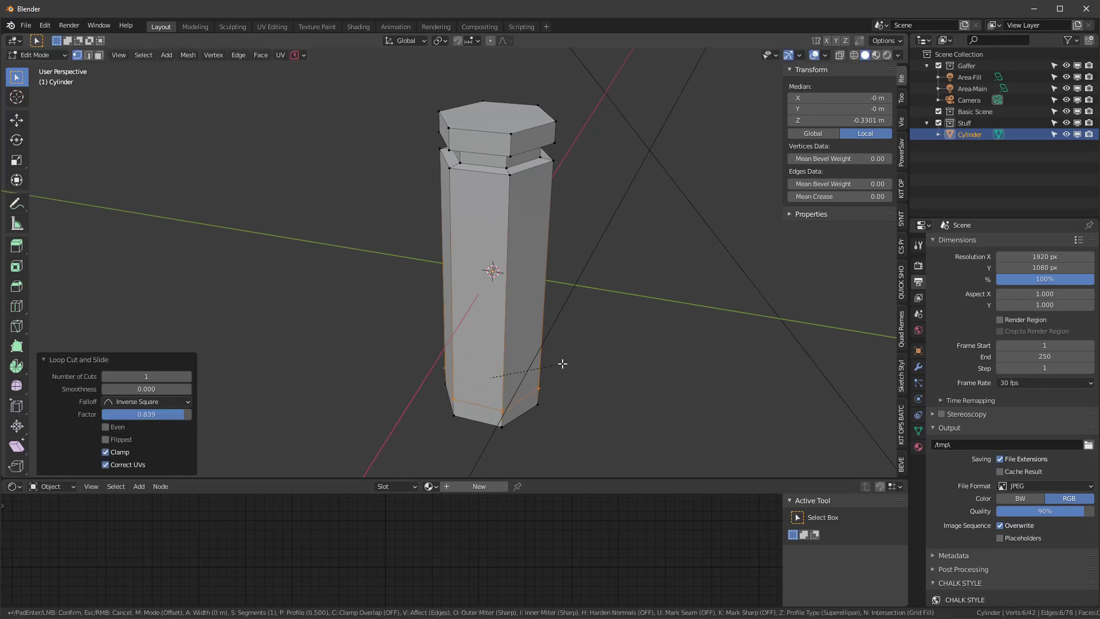
{"action": "key", "text": "ctrl+b"}
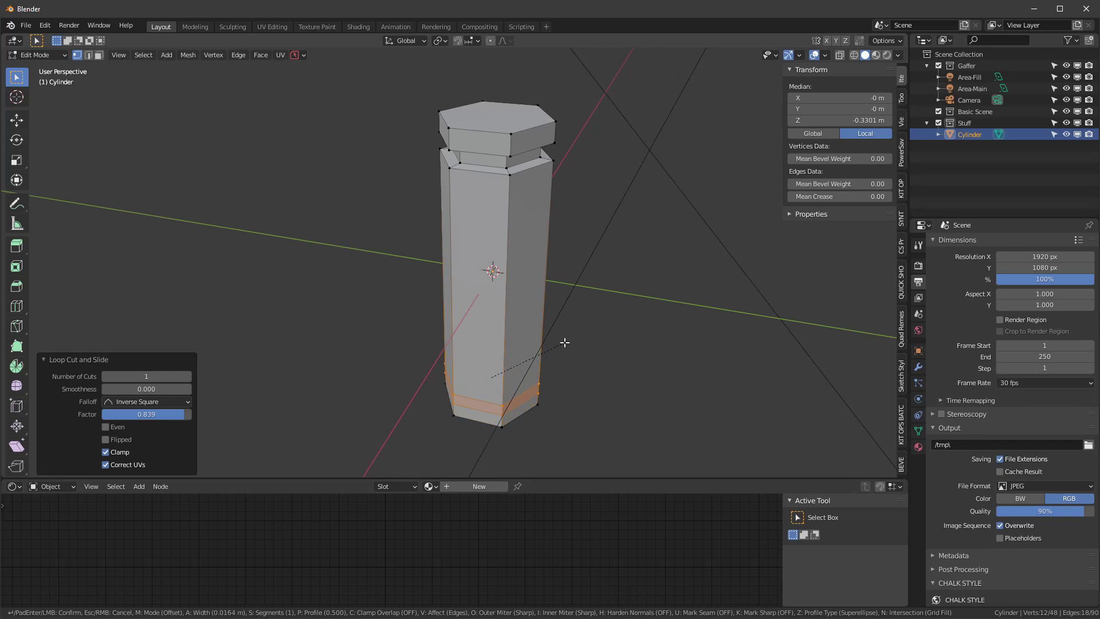
{"action": "left_click", "coordinate": [565, 342]}
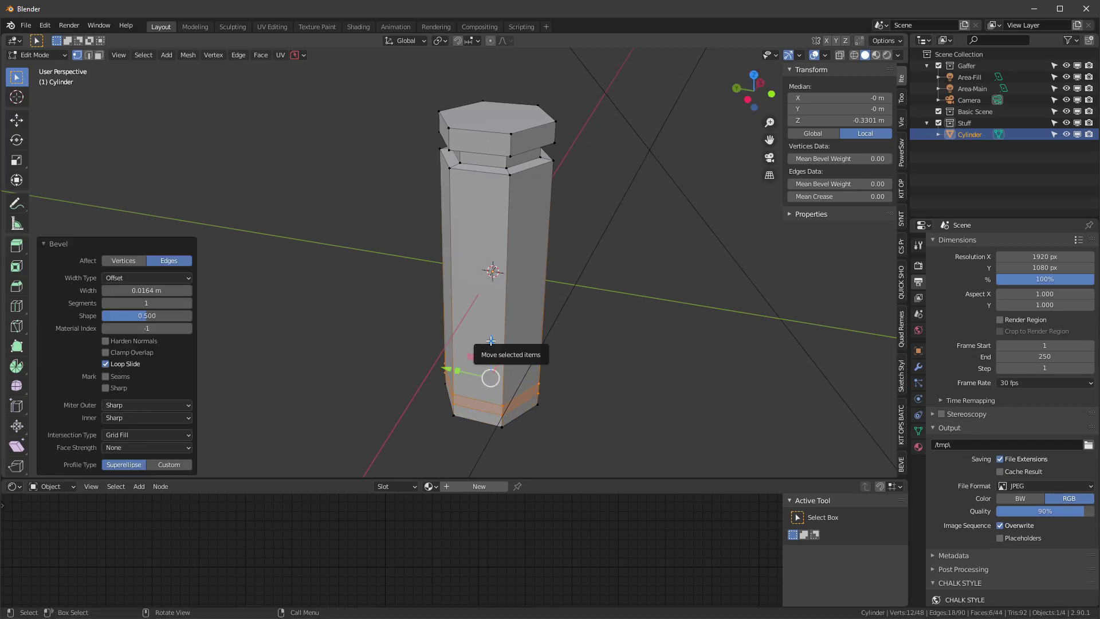
Step: Raise the lower band about 0.001 m, then extrude it in place, scale it inward to about 0.796 and return to Object Mode
{"action": "mouse_move", "coordinate": [493, 343]}
{"action": "left_mouse_down"}
{"action": "mouse_move", "coordinate": [491, 333]}
{"action": "mouse_move", "coordinate": [499, 339]}
{"action": "left_mouse_up"}
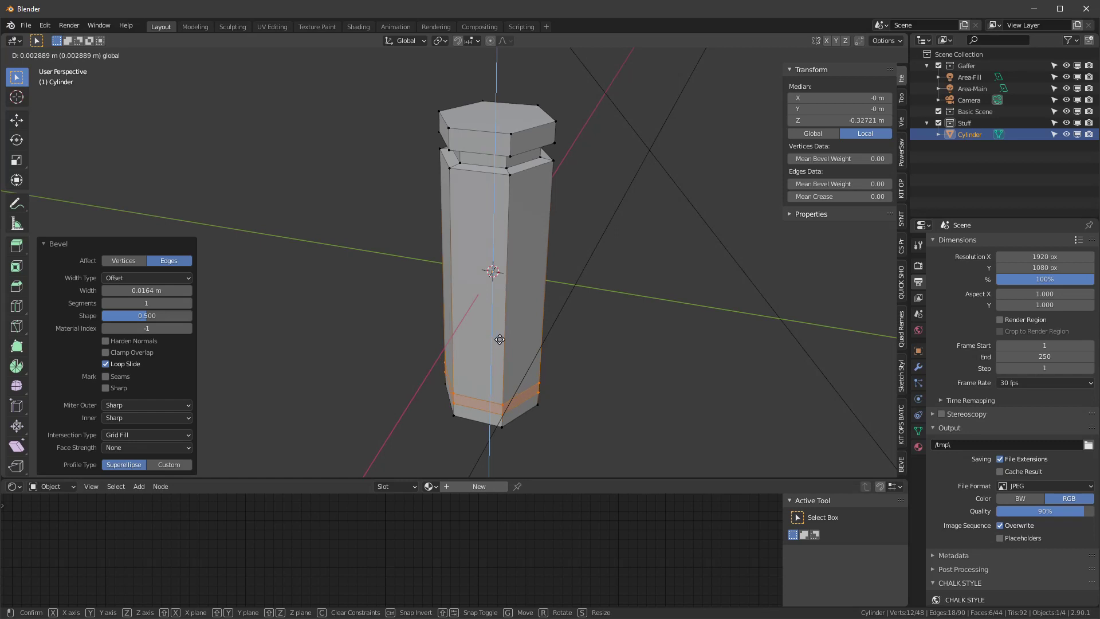
{"action": "scroll", "coordinate": [508, 303], "scroll_direction": "up", "scroll_amount": 3}
{"action": "middle_click_drag", "start_coordinate": [508, 303], "coordinate": [505, 196], "text": "shift"}
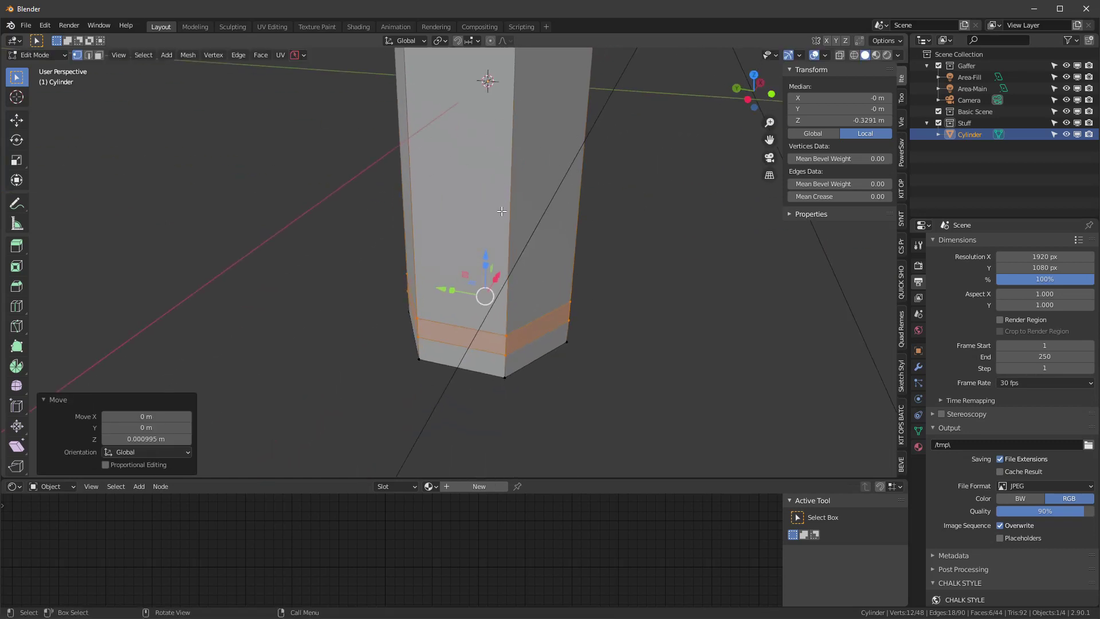
{"action": "key", "text": "e"}
{"action": "right_click", "coordinate": [618, 221]}
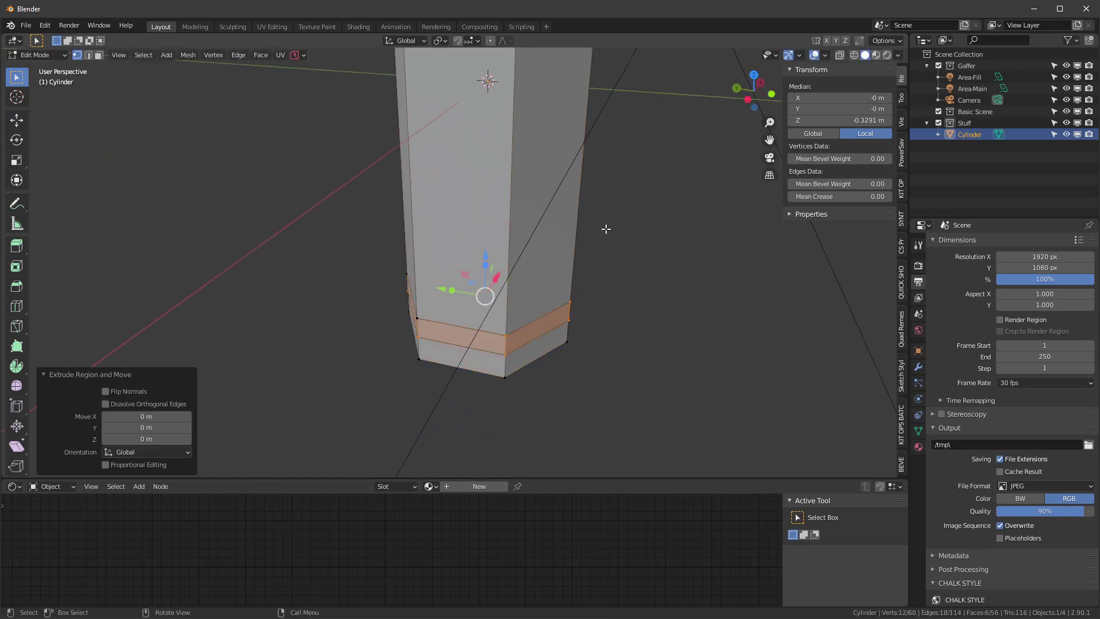
{"action": "key", "text": "s"}
{"action": "left_click", "coordinate": [602, 231]}
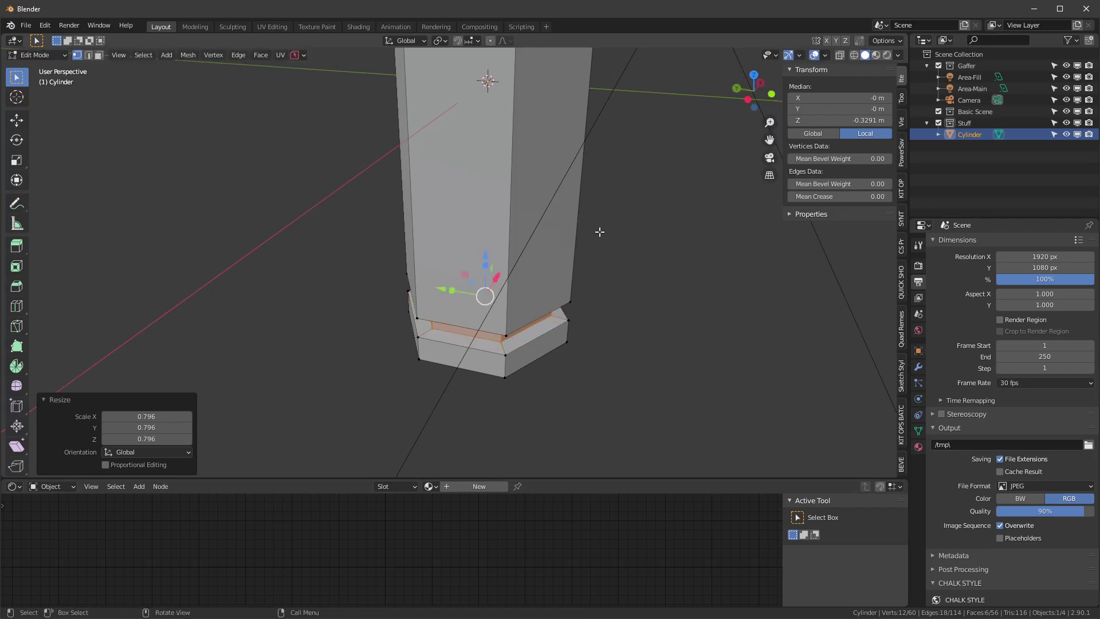
{"action": "scroll", "coordinate": [535, 201], "scroll_direction": "down", "scroll_amount": 4}
{"action": "scroll", "coordinate": [535, 201], "scroll_direction": "down", "scroll_amount": 3}
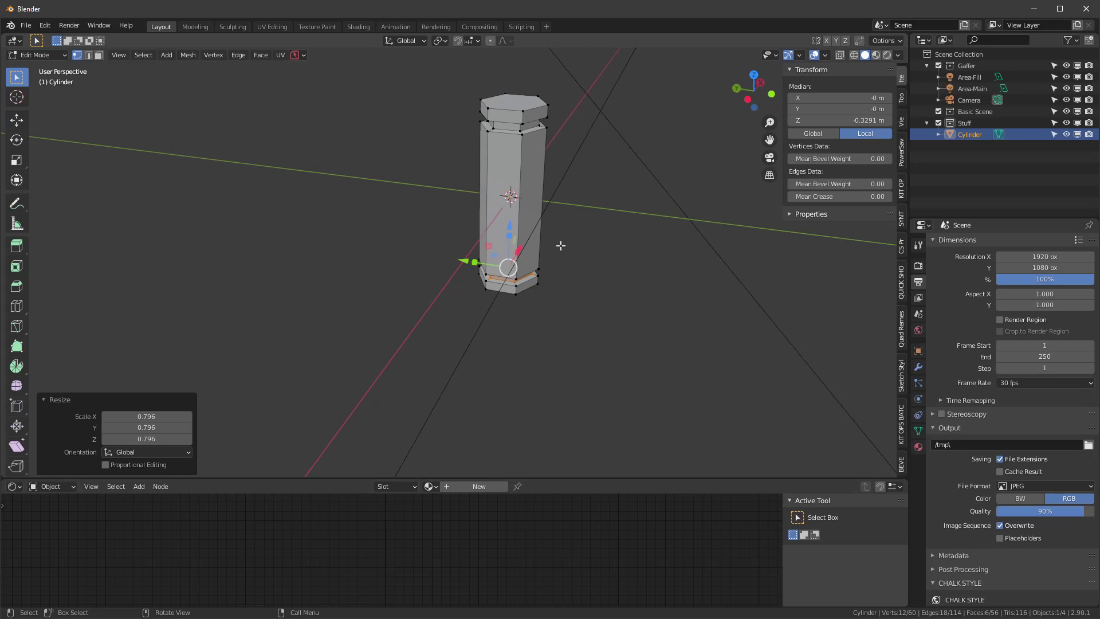
{"action": "key", "text": "Tab"}
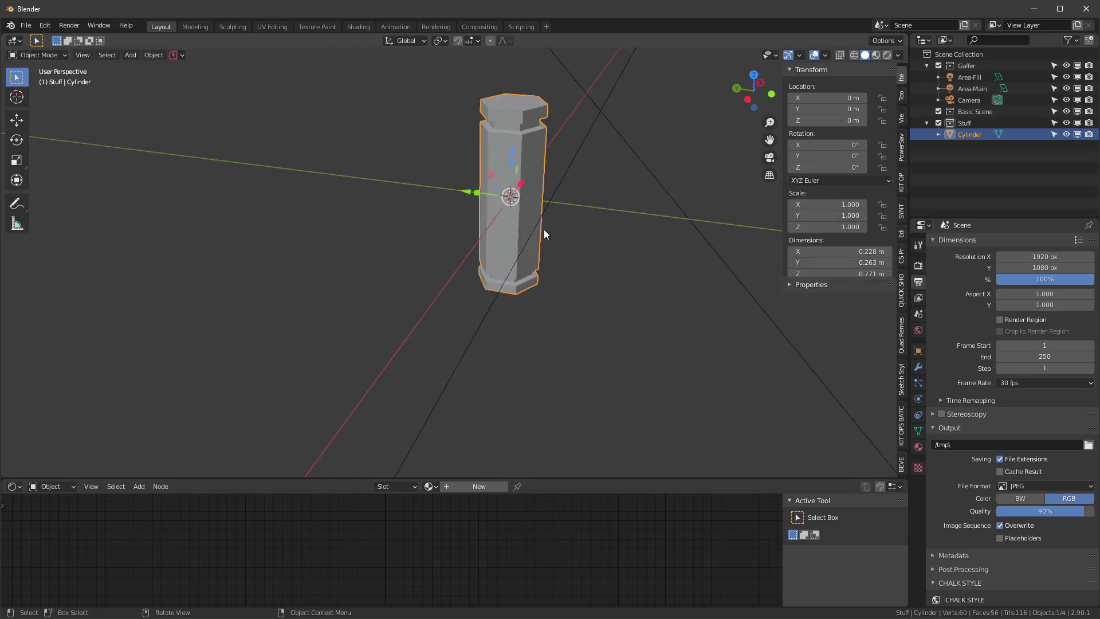
Step: Add a cube mesh at the origin and scale it uniformly to about 0.057, inside the prism
{"action": "key", "text": "shift+a"}
{"action": "mouse_move", "coordinate": [535, 247]}
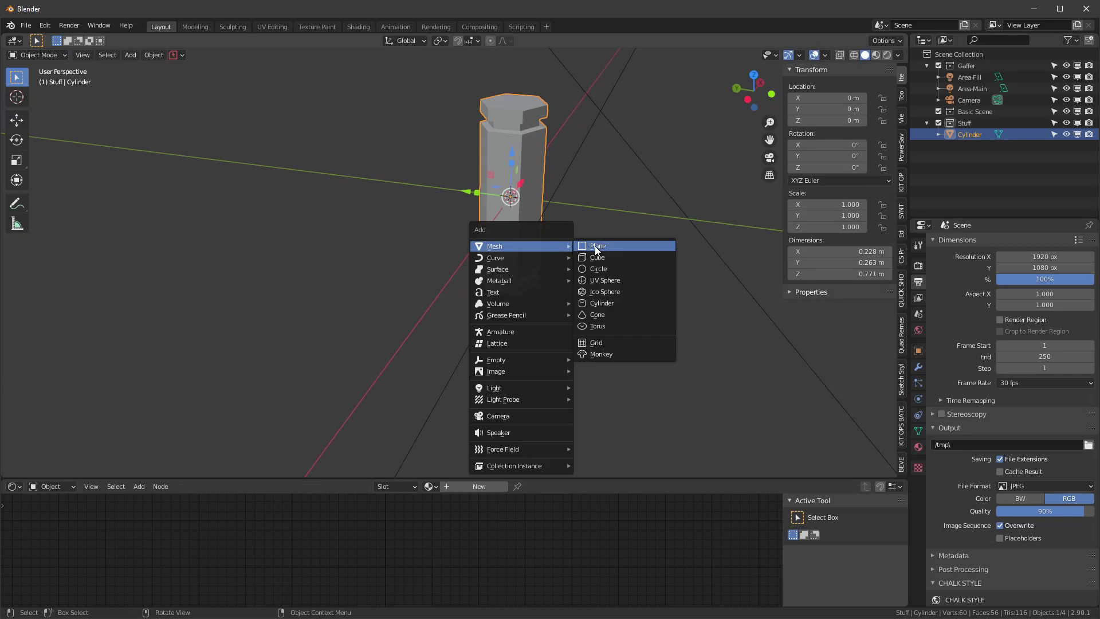
{"action": "left_click", "coordinate": [600, 257]}
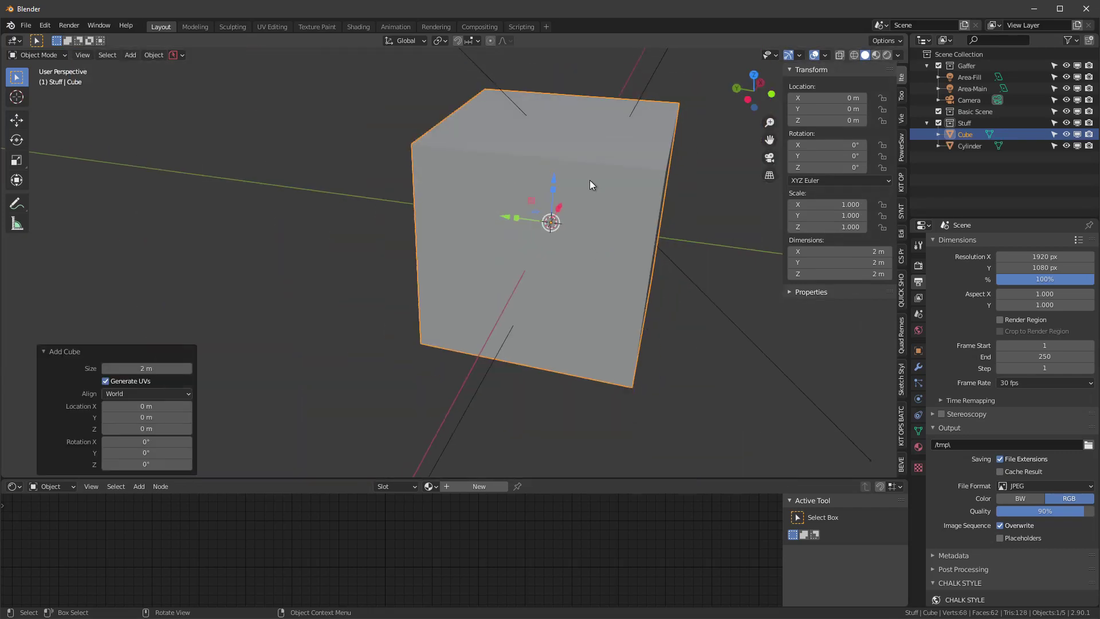
{"action": "scroll", "coordinate": [590, 184], "scroll_direction": "up", "scroll_amount": 2}
{"action": "key", "text": "s"}
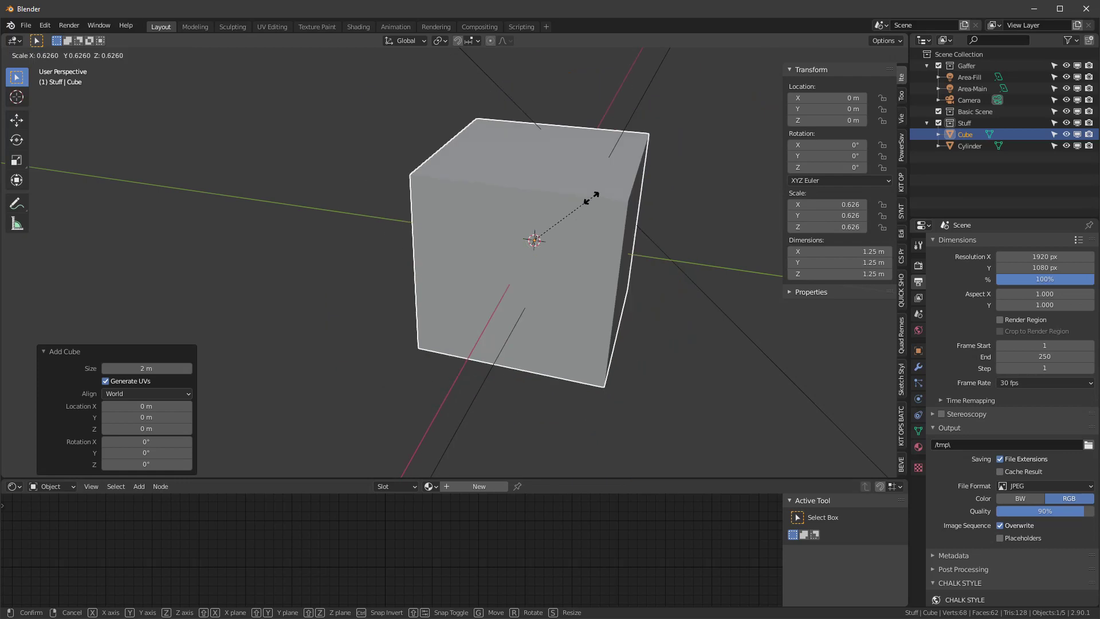
{"action": "left_click", "coordinate": [536, 241]}
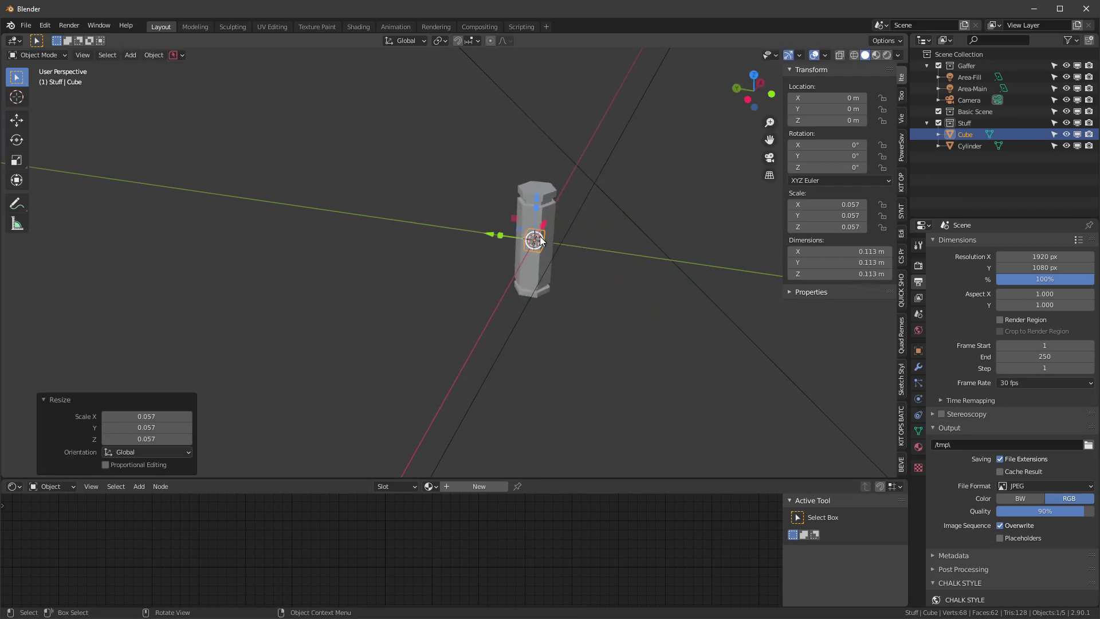
Step: Stretch the cube along Z to a length of about 0.51 m and lower it about 0.587 m
{"action": "key", "text": "s"}
{"action": "key", "text": "z"}
{"action": "left_click", "coordinate": [516, 125]}
{"action": "key", "text": "g"}
{"action": "key", "text": "z"}
{"action": "left_click", "coordinate": [531, 301]}
{"action": "scroll", "coordinate": [531, 300], "scroll_direction": "up", "scroll_amount": 4}
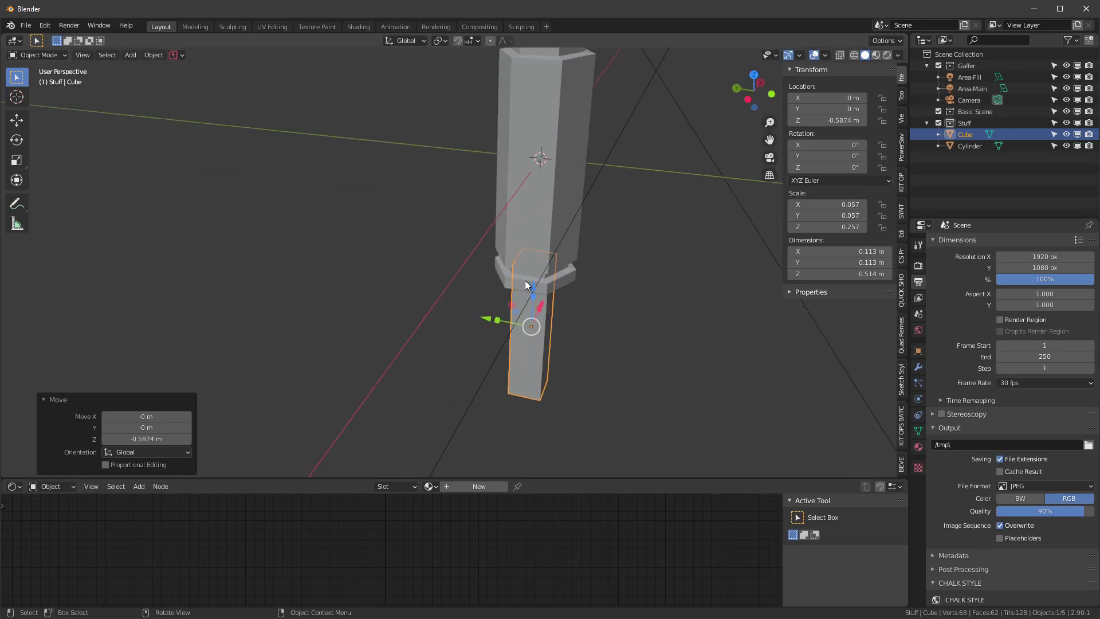
Step: Stretch the bar further along Z by a factor of about 4.98 and lower it about 1.002 m beneath the prism
{"action": "key", "text": "s"}
{"action": "key", "text": "z"}
{"action": "left_click", "coordinate": [526, 184]}
{"action": "scroll", "coordinate": [526, 185], "scroll_direction": "down", "scroll_amount": 2}
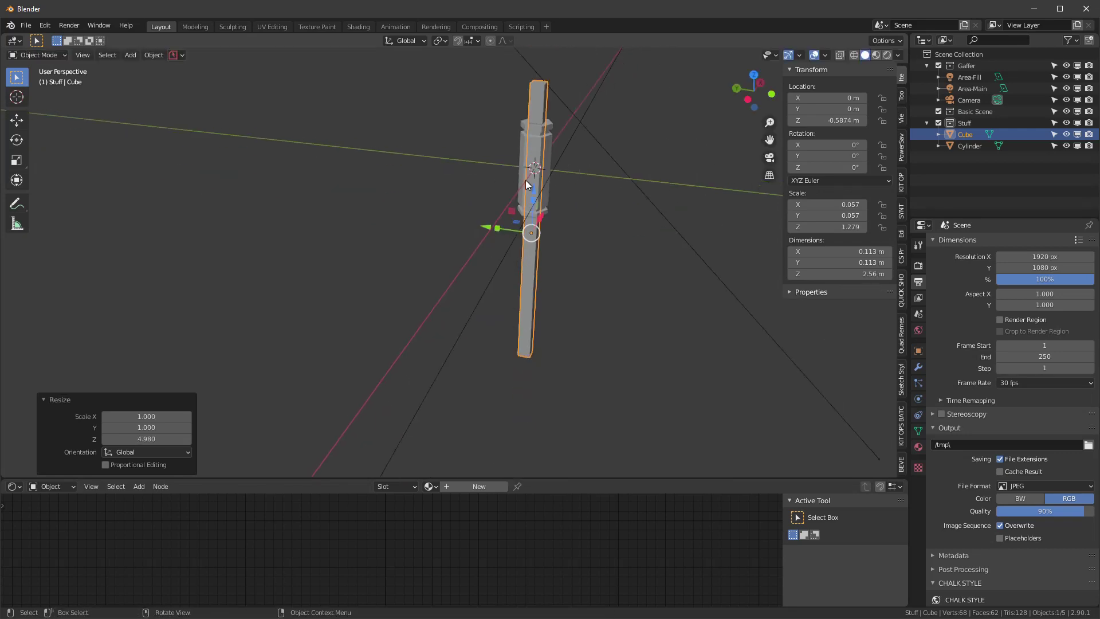
{"action": "left_click_drag", "start_coordinate": [534, 192], "coordinate": [590, 225]}
Step: Scale the bar uniformly to about 0.581 and raise it about 0.531 m so its upper end enters the prism
{"action": "key", "text": "s"}
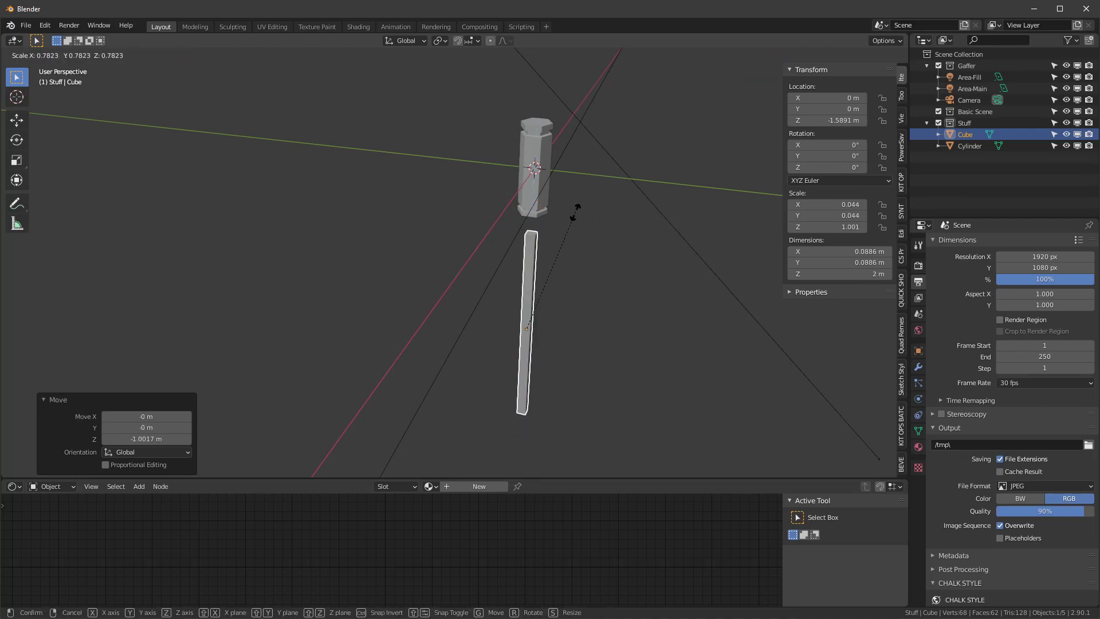
{"action": "left_click", "coordinate": [558, 241]}
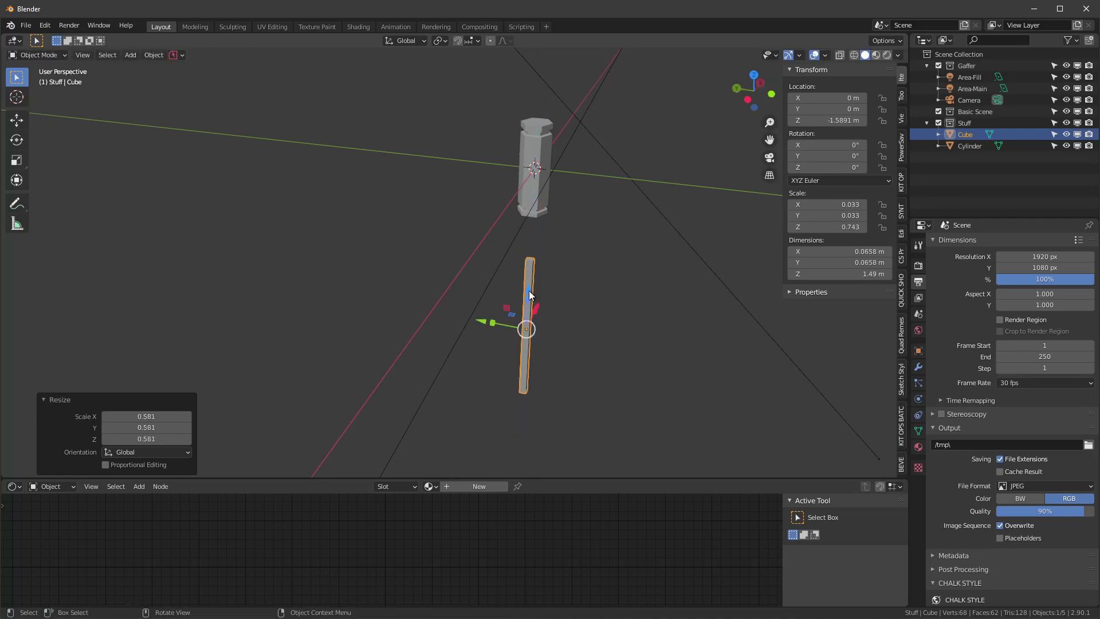
{"action": "left_click_drag", "start_coordinate": [528, 291], "coordinate": [523, 237]}
{"action": "middle_click_drag", "start_coordinate": [536, 210], "coordinate": [611, 200]}
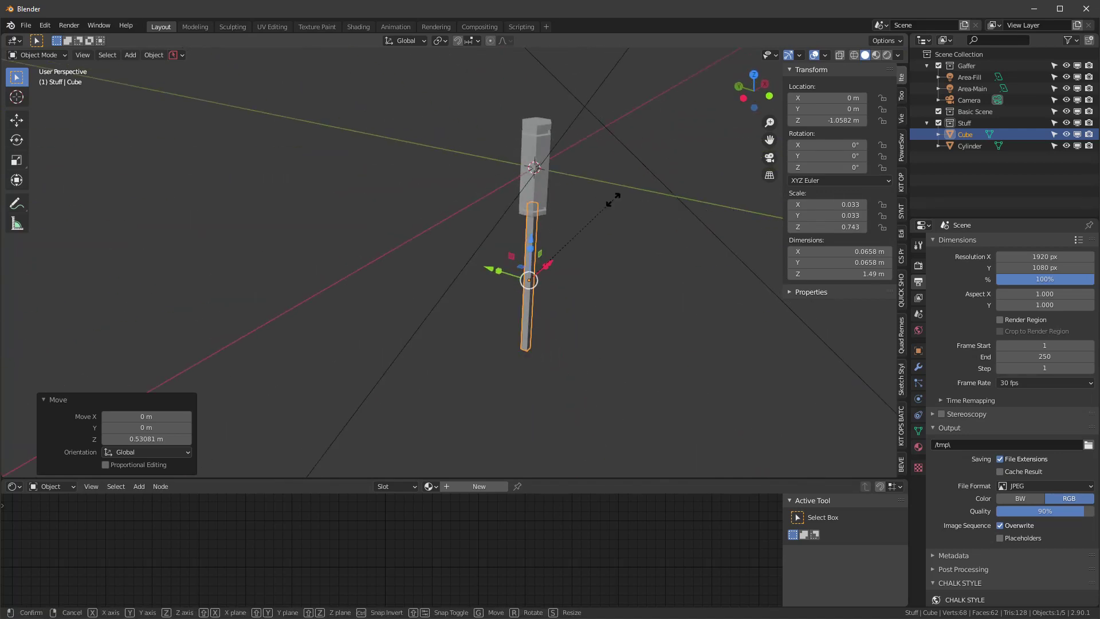
Step: Thin the bar to about 0.054 m across and stretch it along Z by a factor of about 1.292
{"action": "key", "text": "s"}
{"action": "left_click", "coordinate": [553, 239]}
{"action": "left_click_drag", "start_coordinate": [530, 254], "coordinate": [528, 236]}
Step: Apply the bar's scale and lower the bar about 0.029 m
{"action": "key", "text": "ctrl+a"}
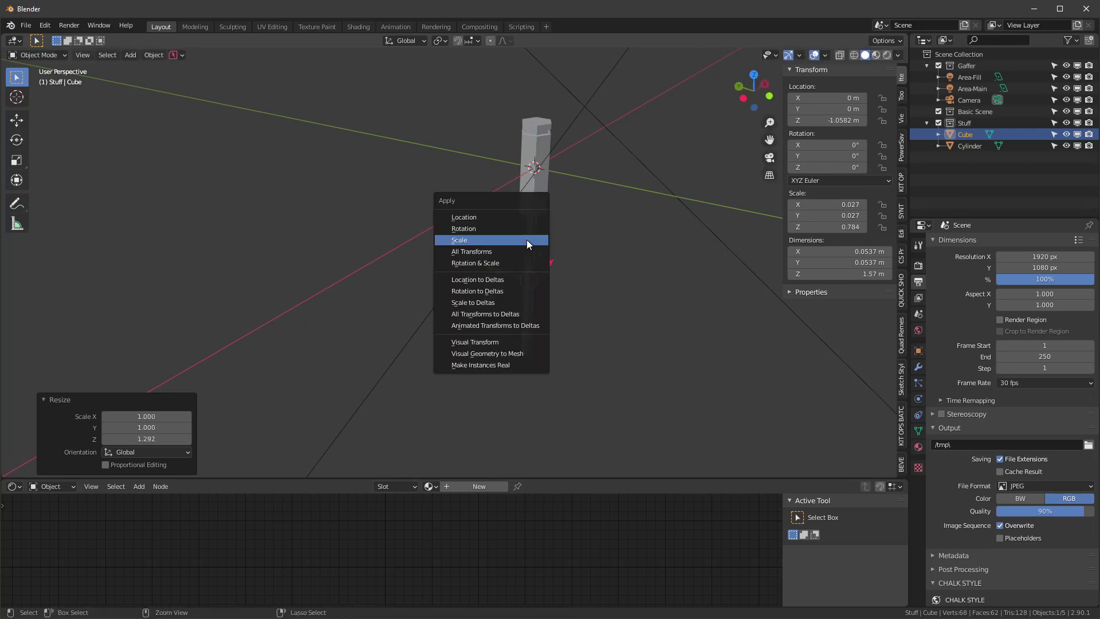
{"action": "left_click", "coordinate": [517, 240]}
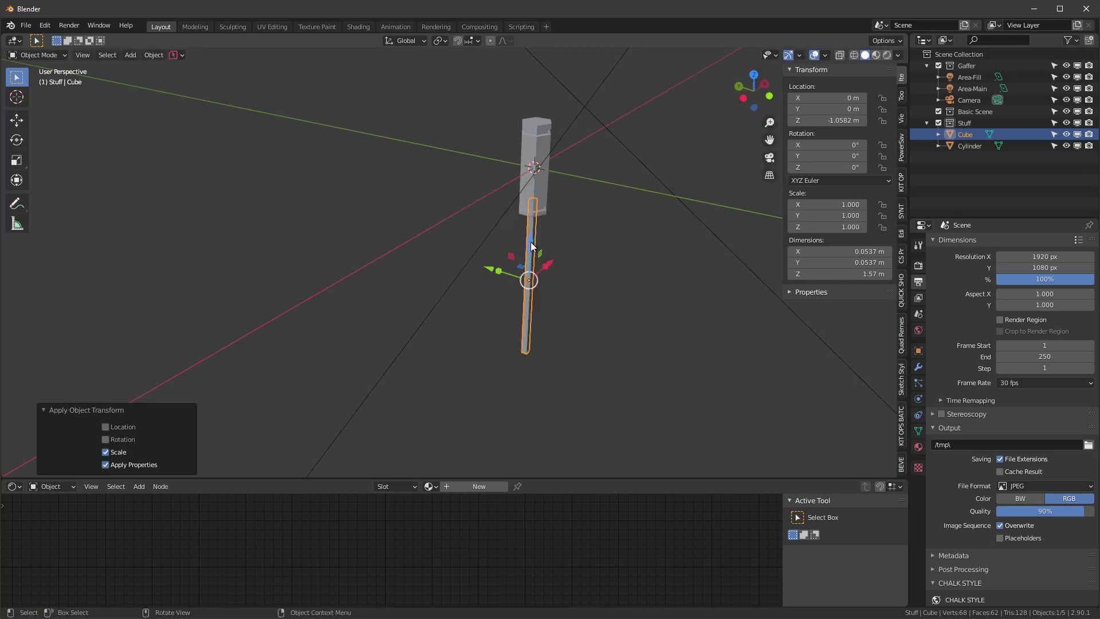
{"action": "left_click_drag", "start_coordinate": [530, 242], "coordinate": [530, 245]}
Step: In Edit Mode, extrude the bar's lower end face about 0.037 m and scale it along Y by about 2.19 to flare the tip
{"action": "middle_click_drag", "start_coordinate": [530, 245], "coordinate": [571, 187]}
{"action": "scroll", "coordinate": [555, 338], "scroll_direction": "up", "scroll_amount": 3}
{"action": "middle_click_drag", "start_coordinate": [521, 267], "coordinate": [512, 159], "text": "shift"}
{"action": "scroll", "coordinate": [498, 243], "scroll_direction": "up", "scroll_amount": 1}
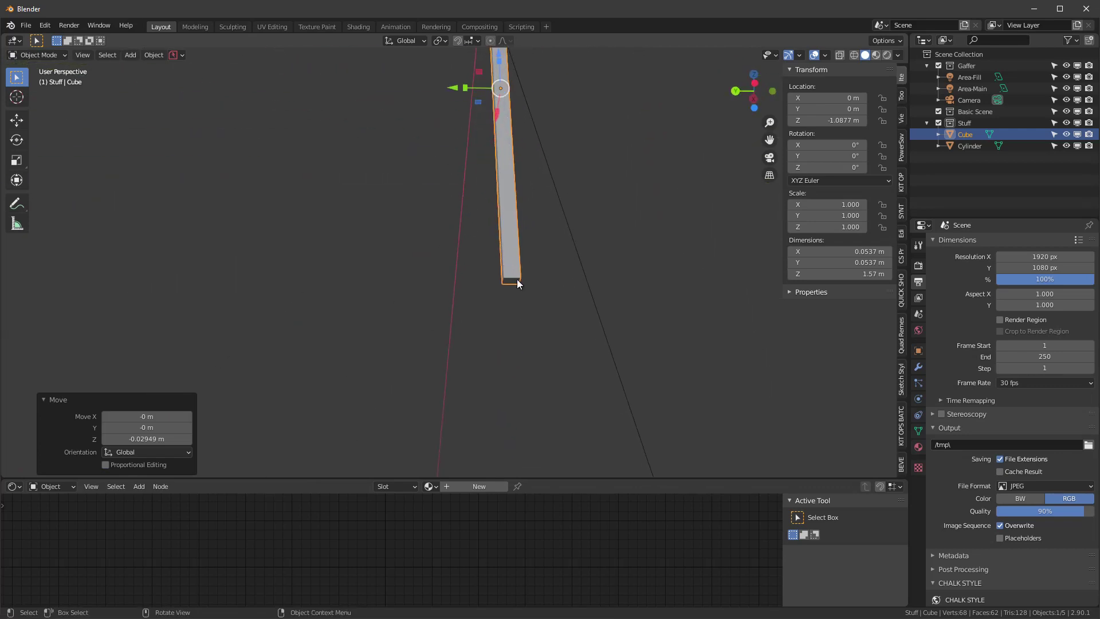
{"action": "scroll", "coordinate": [487, 278], "scroll_direction": "up", "scroll_amount": 1}
{"action": "key", "text": "Tab"}
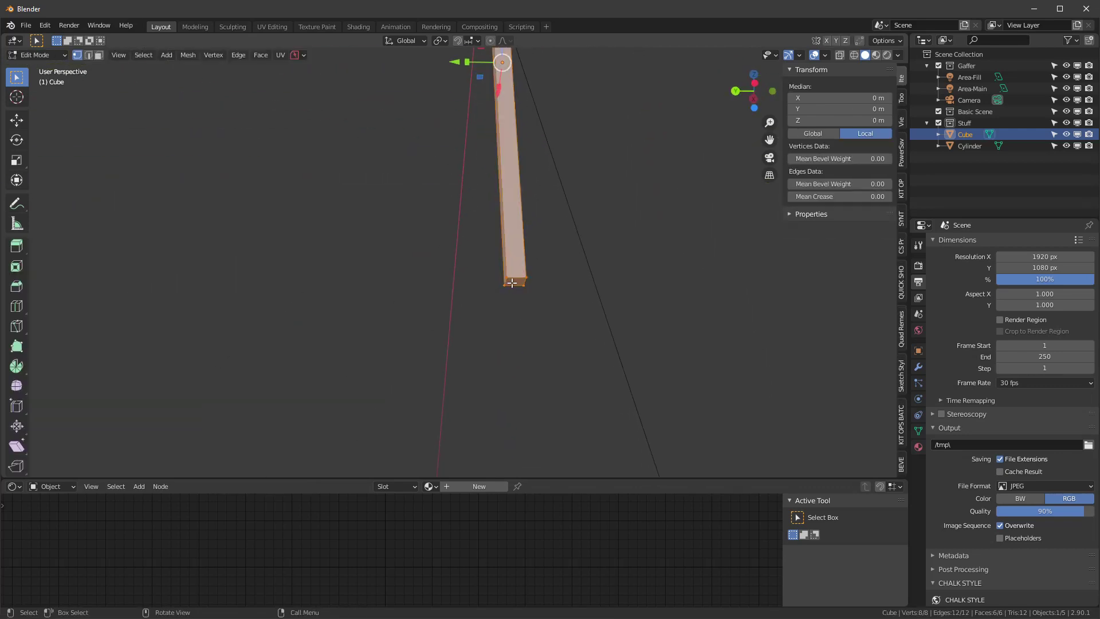
{"action": "key", "text": "3"}
{"action": "left_click", "coordinate": [513, 282]}
{"action": "middle_click_drag", "start_coordinate": [513, 280], "coordinate": [513, 275]}
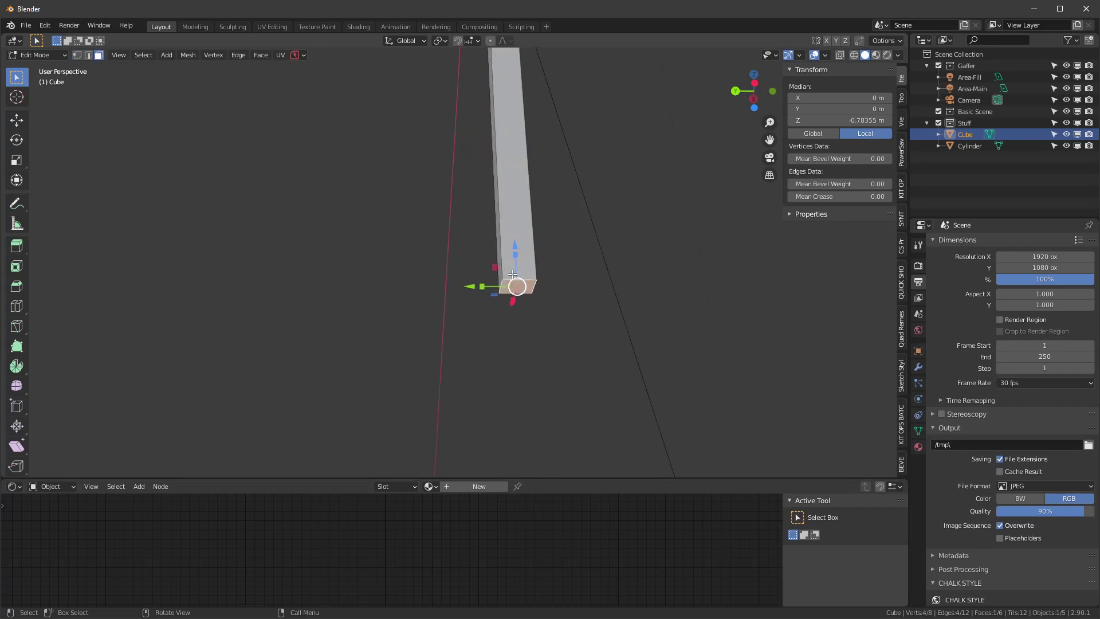
{"action": "key", "text": "e"}
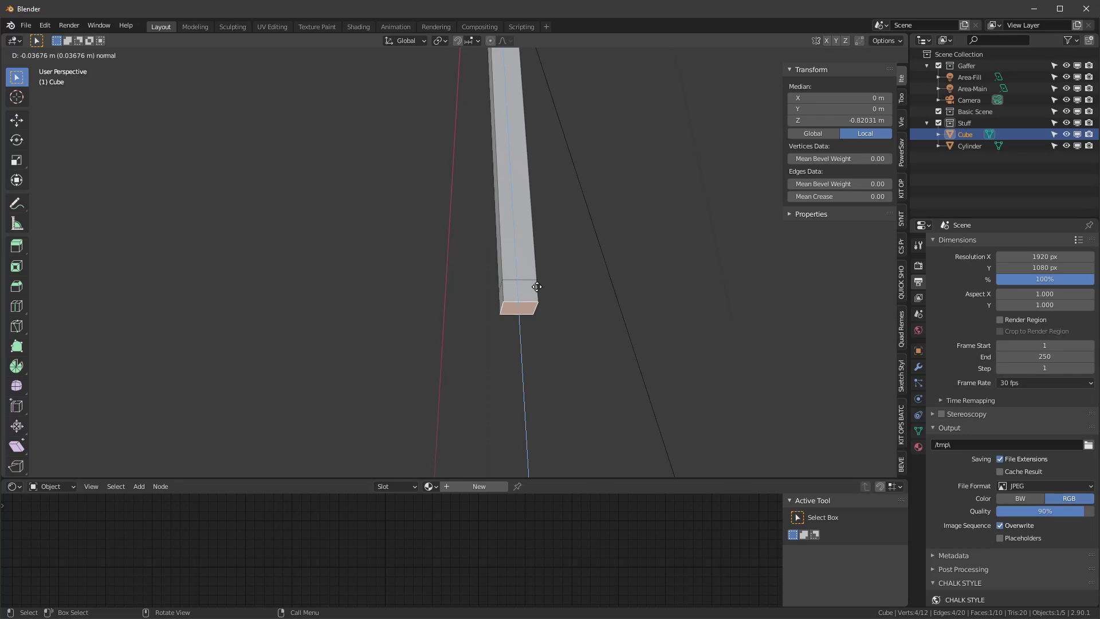
{"action": "left_click", "coordinate": [535, 307]}
{"action": "key", "text": "s"}
{"action": "key", "text": "y"}
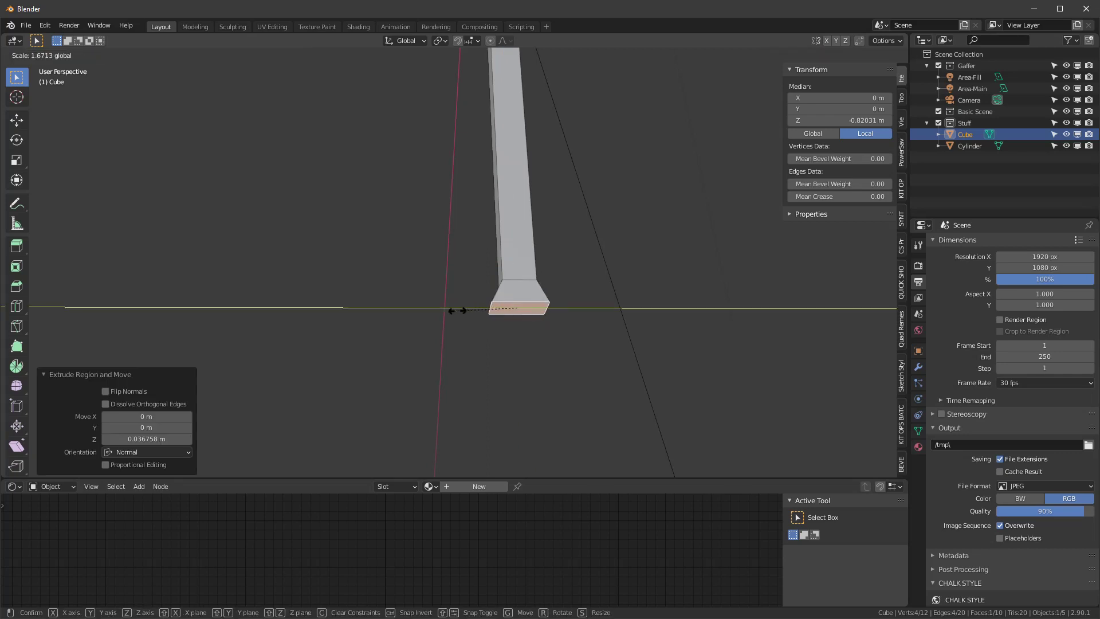
{"action": "left_click", "coordinate": [454, 323]}
Step: Extrude the flared end face downward about 0.208 m to form the blade
{"action": "middle_click_drag", "start_coordinate": [454, 324], "coordinate": [480, 230]}
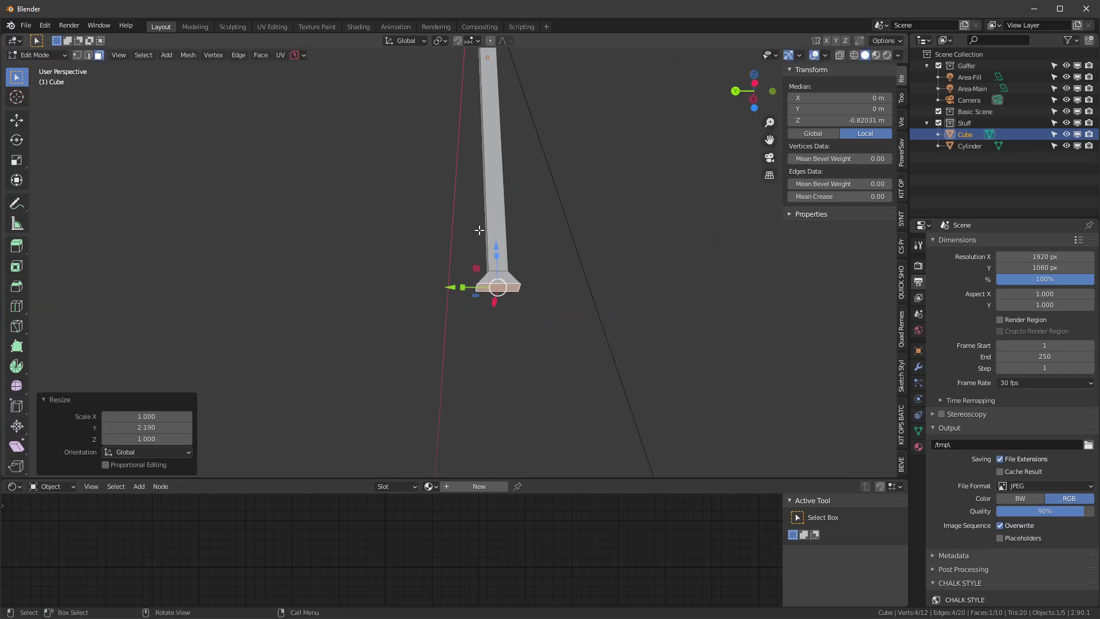
{"action": "key", "text": "e"}
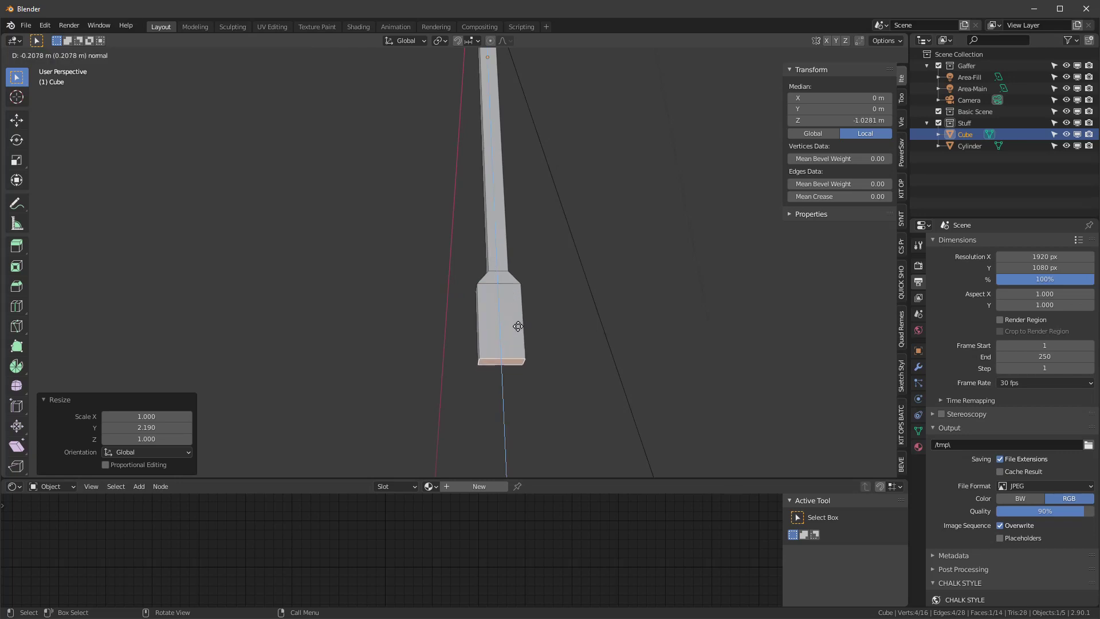
{"action": "left_click", "coordinate": [513, 341]}
{"action": "middle_click_drag", "start_coordinate": [477, 377], "coordinate": [466, 351]}
{"action": "key", "text": "g"}
{"action": "left_click", "coordinate": [477, 350]}
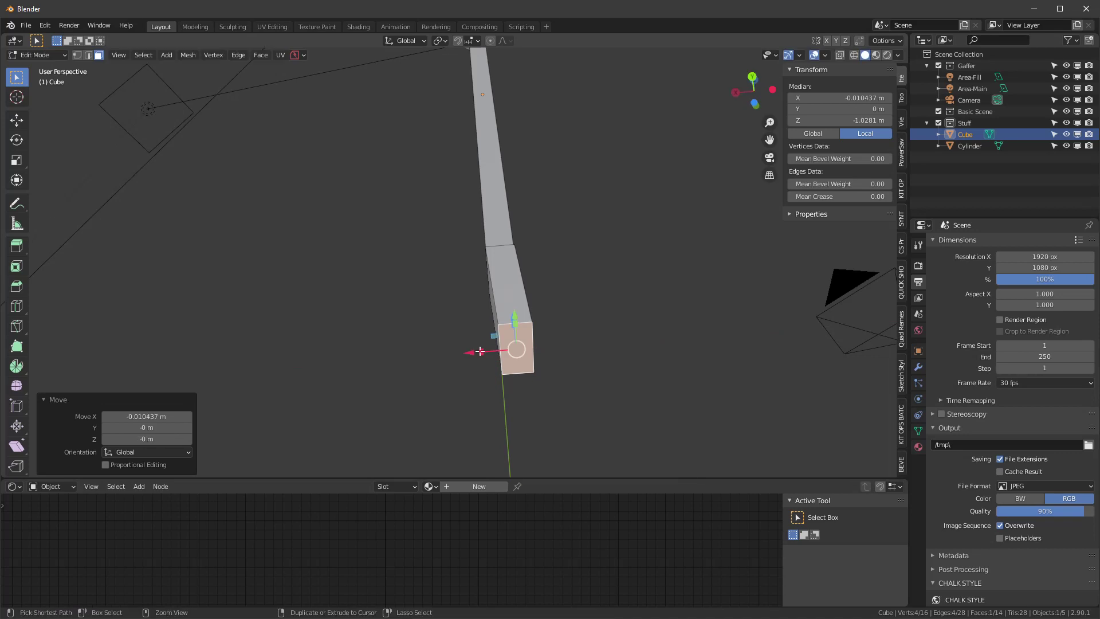
{"action": "key", "text": "ctrl+z"}
Step: Taper the blade by scaling its end face along X to about 0.295, and return to Object Mode
{"action": "key", "text": "s"}
{"action": "key", "text": "x"}
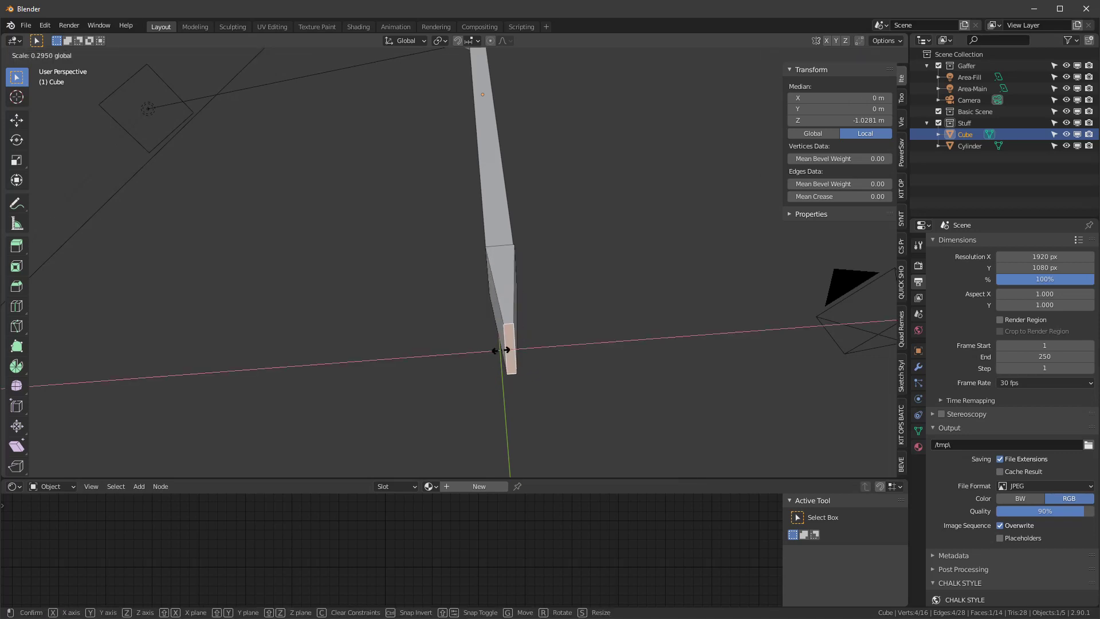
{"action": "left_click", "coordinate": [497, 349]}
{"action": "middle_click_drag", "start_coordinate": [497, 350], "coordinate": [489, 329]}
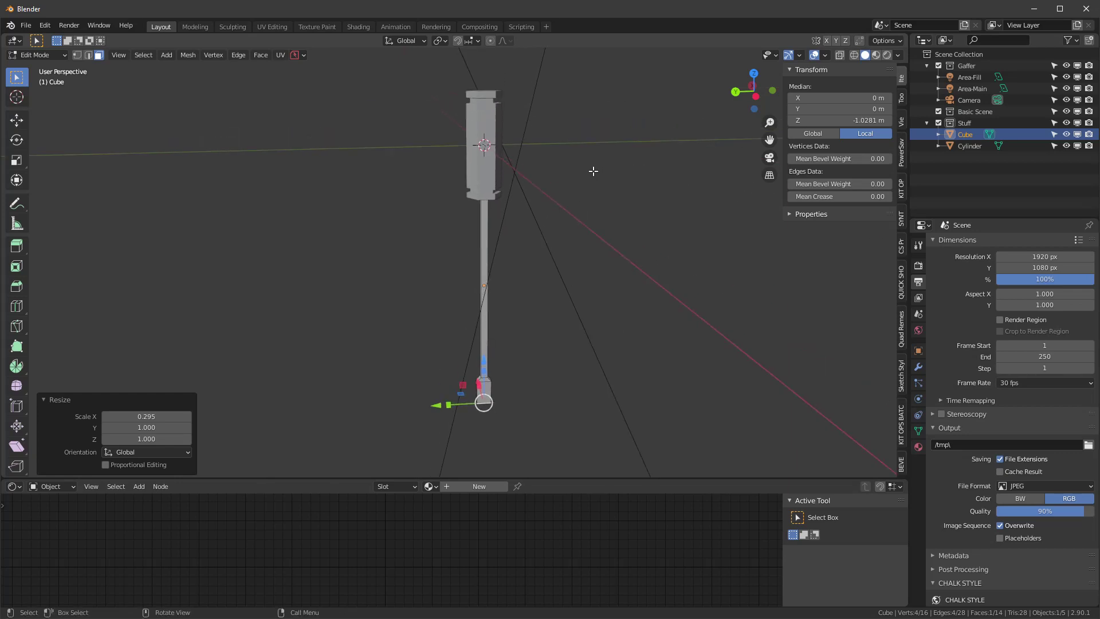
{"action": "key", "text": "Tab"}
Step: Open the hexagonal handle in Edit Mode with edge selection active
{"action": "middle_click_drag", "start_coordinate": [541, 178], "coordinate": [463, 158]}
{"action": "left_click", "coordinate": [533, 124]}
{"action": "scroll", "coordinate": [437, 126], "scroll_direction": "up", "scroll_amount": 2}
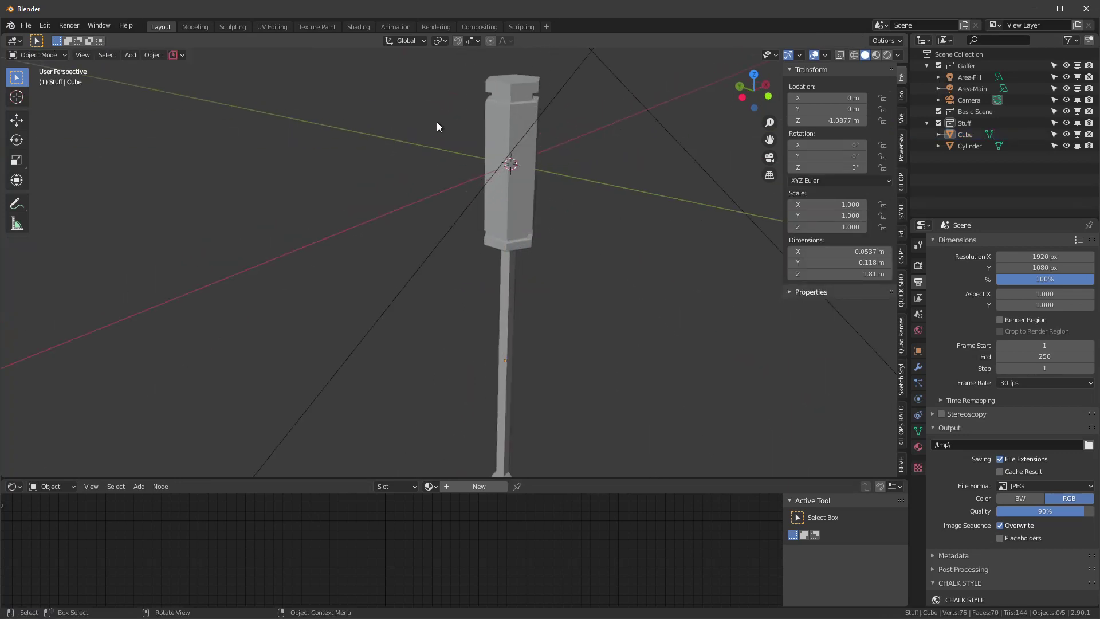
{"action": "left_click", "coordinate": [525, 106]}
{"action": "middle_click_drag", "start_coordinate": [525, 105], "coordinate": [485, 173]}
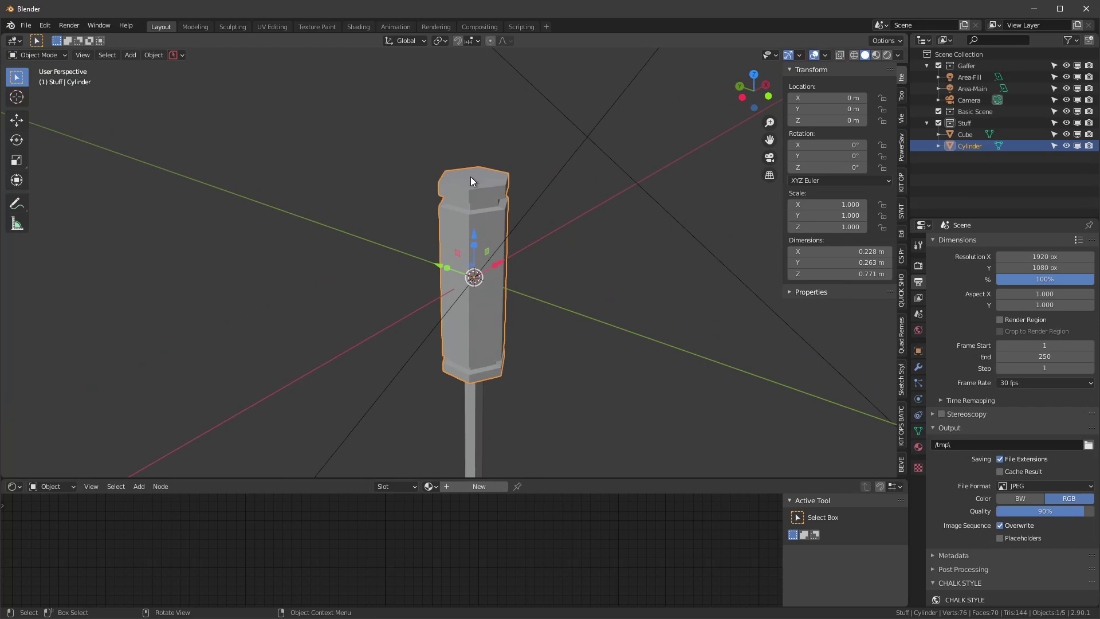
{"action": "key", "text": "Tab"}
{"action": "scroll", "coordinate": [470, 206], "scroll_direction": "up", "scroll_amount": 3}
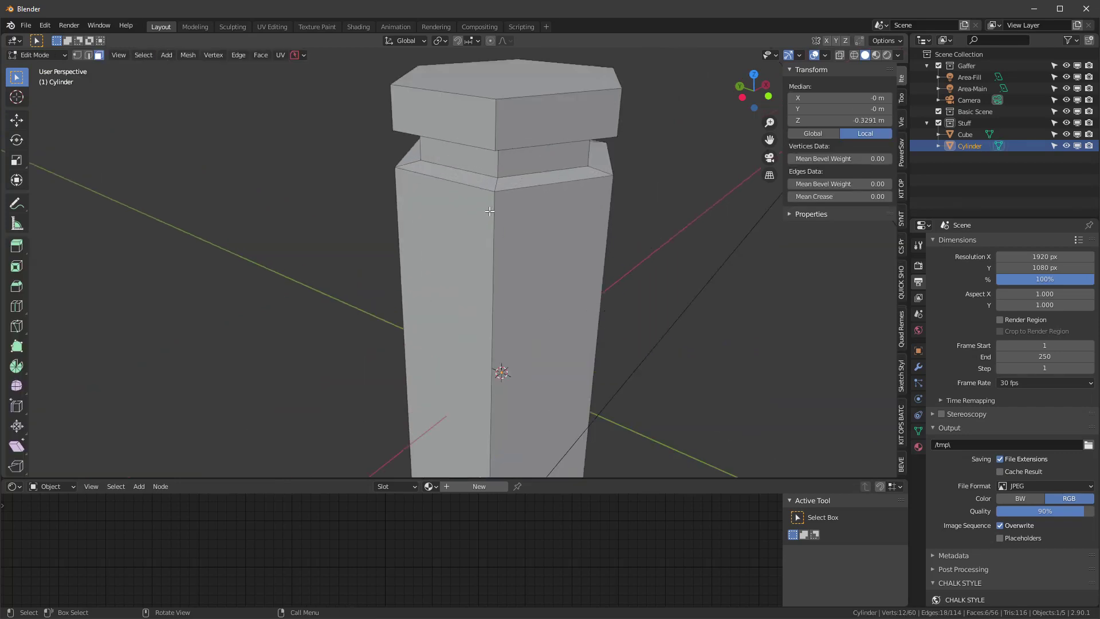
{"action": "scroll", "coordinate": [490, 212], "scroll_direction": "down", "scroll_amount": 3}
{"action": "key", "text": "2"}
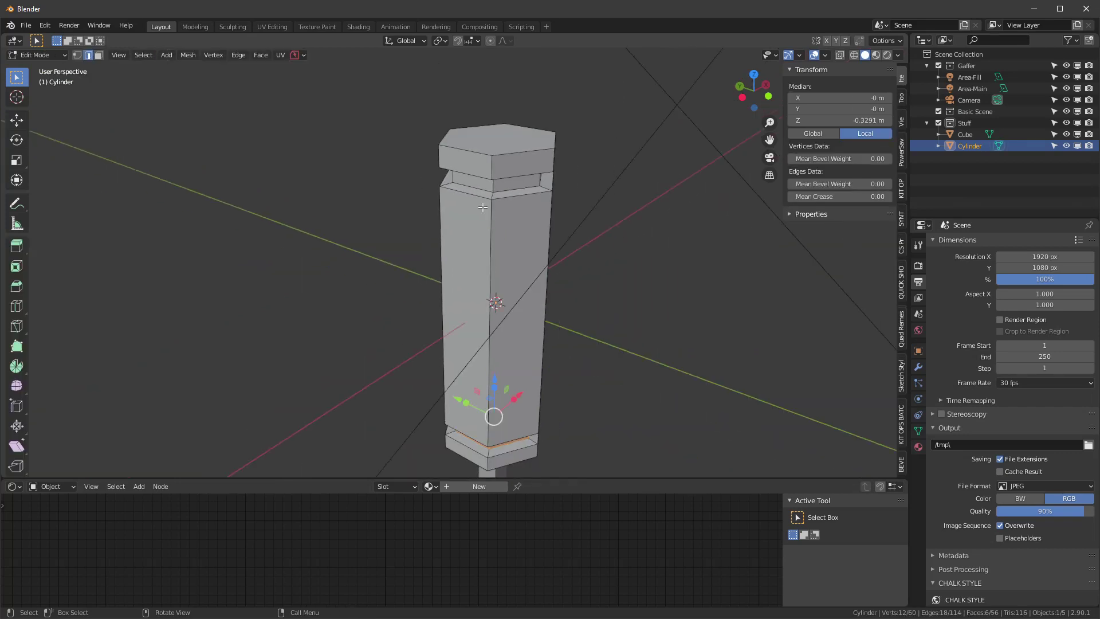
Step: Bevel the handle's six vertical corner edge loops about 0.033 m with 8 segments and return to Object Mode
{"action": "left_click", "coordinate": [491, 213], "text": "alt"}
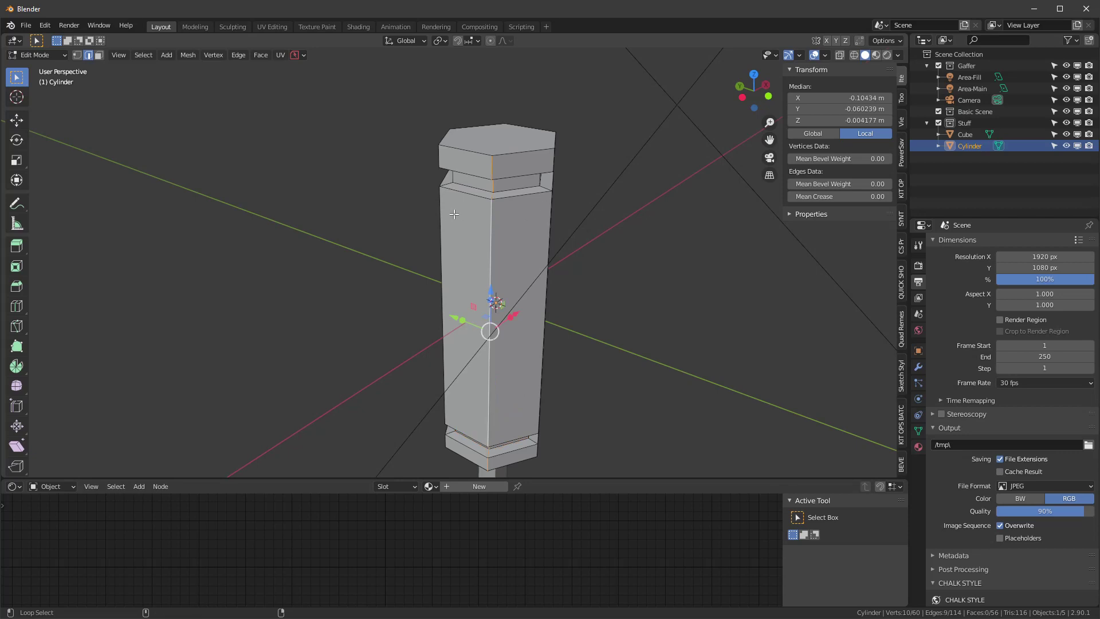
{"action": "middle_click_drag", "start_coordinate": [436, 212], "coordinate": [464, 219]}
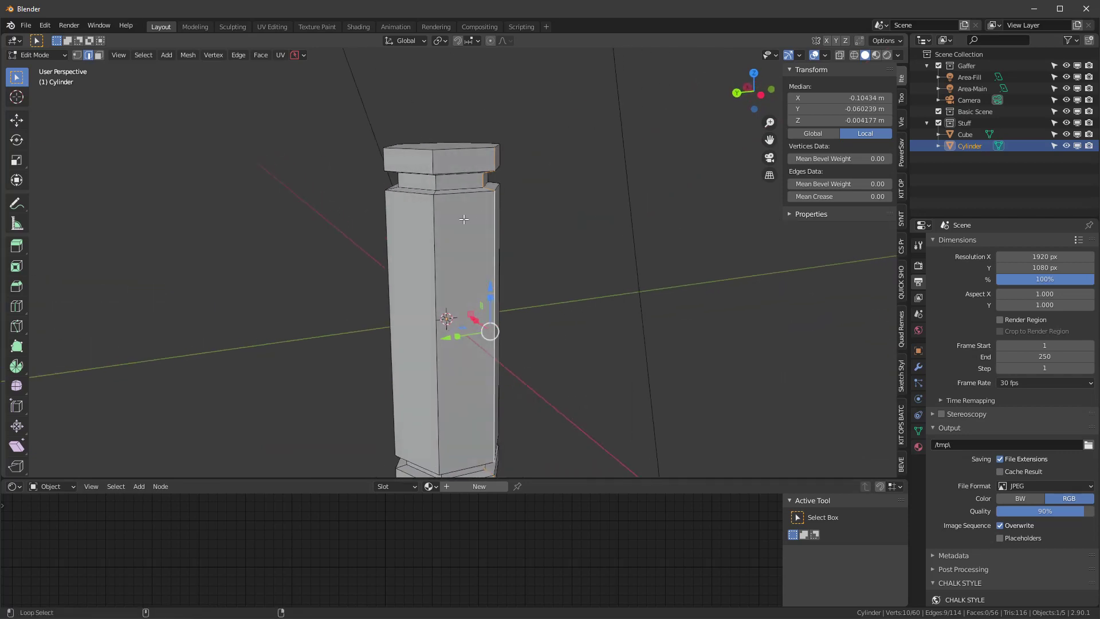
{"action": "left_click", "coordinate": [432, 223], "text": "alt+shift"}
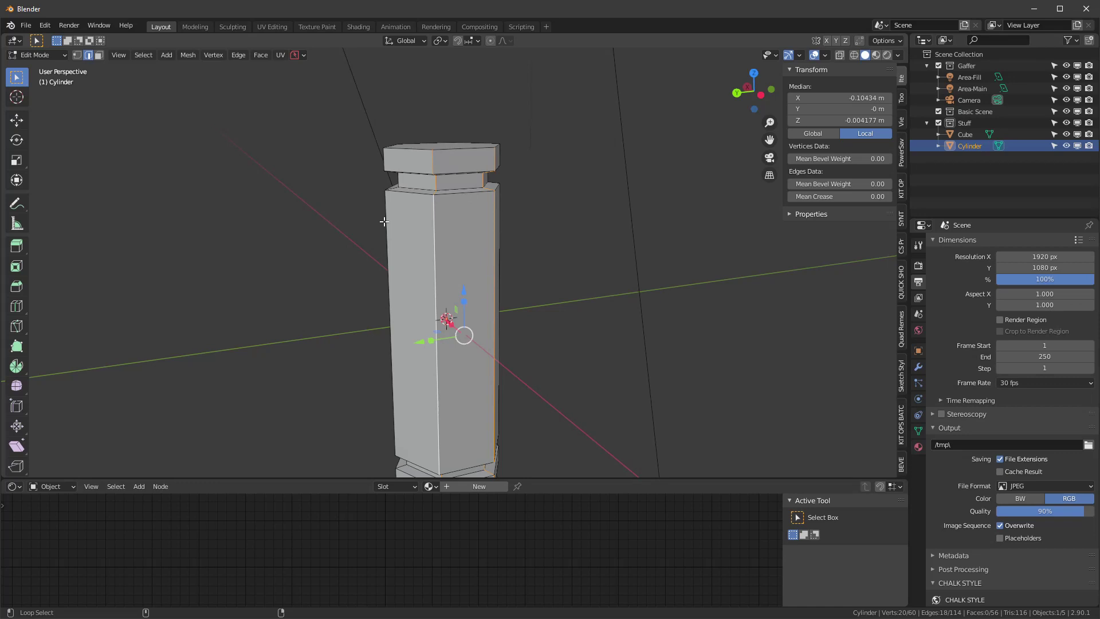
{"action": "left_click", "coordinate": [384, 221], "text": "alt+shift"}
{"action": "middle_click_drag", "start_coordinate": [384, 221], "coordinate": [399, 241]}
{"action": "left_click", "coordinate": [356, 232], "text": "alt+shift"}
{"action": "left_click", "coordinate": [363, 241], "text": "alt+shift"}
{"action": "left_click", "coordinate": [371, 247], "text": "alt+shift"}
{"action": "key", "text": "ctrl+b"}
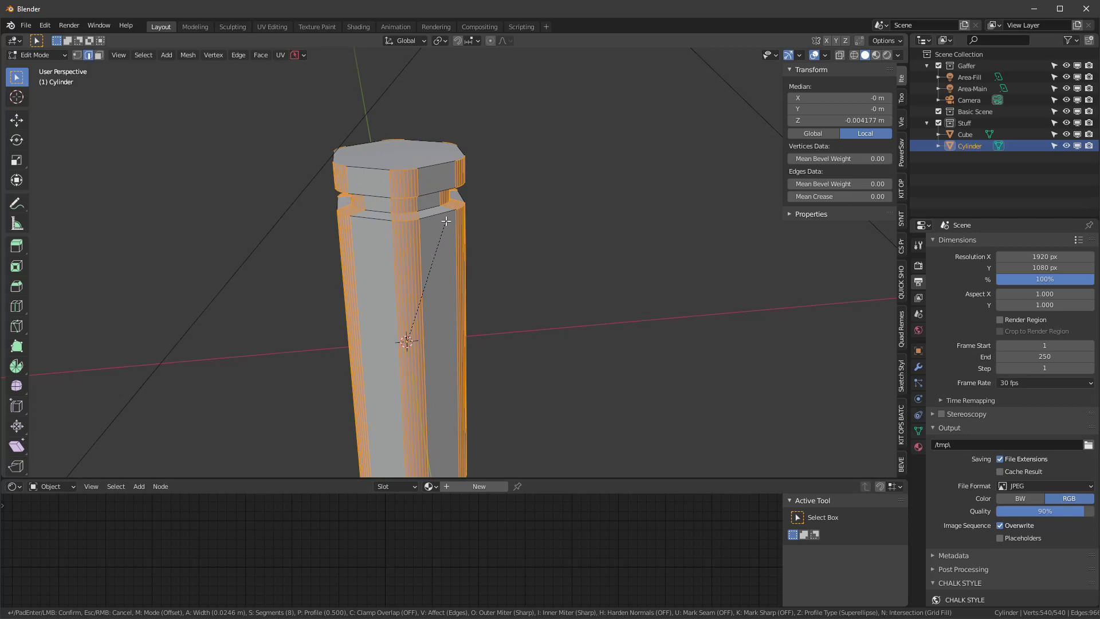
{"action": "scroll", "coordinate": [453, 220], "scroll_direction": "up", "scroll_amount": 2}
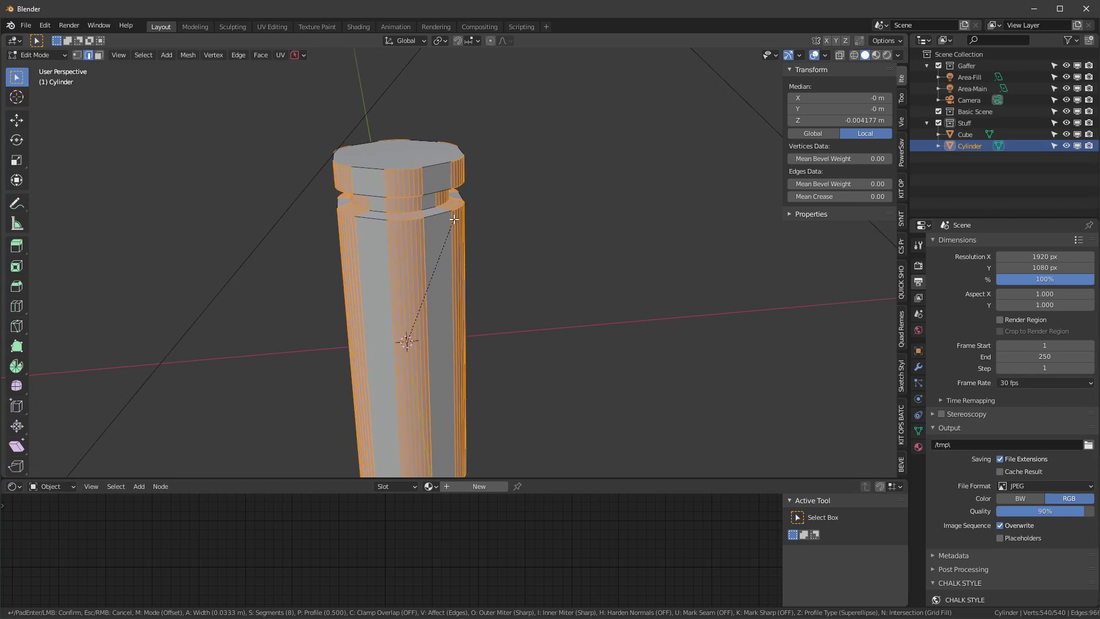
{"action": "left_click", "coordinate": [454, 220]}
{"action": "key", "text": "Tab"}
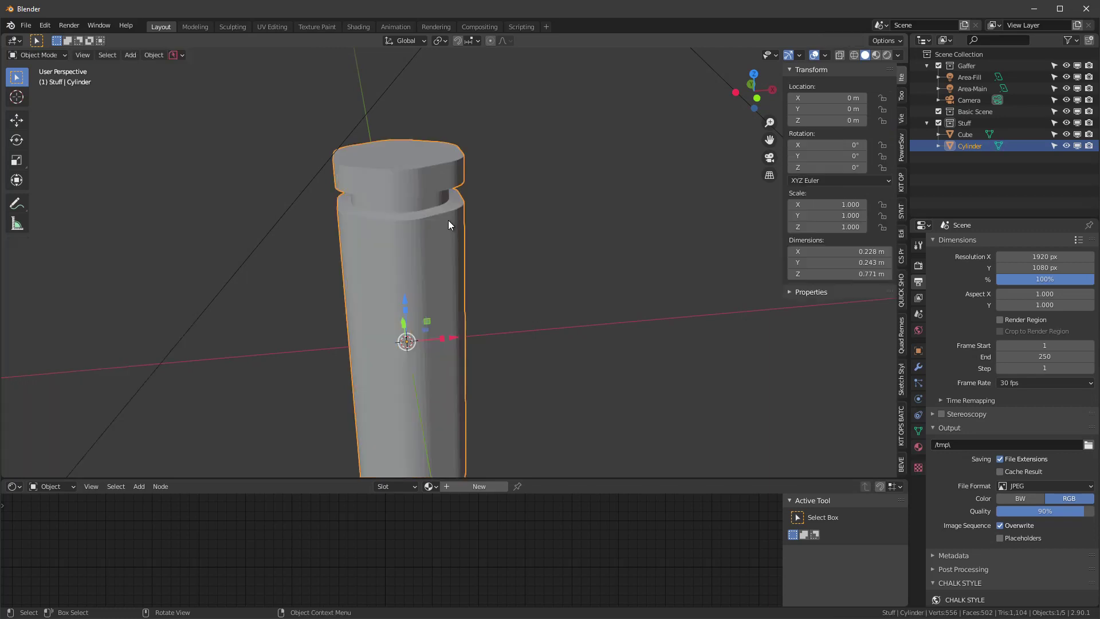
Step: Shade the handle smooth and enable Auto Smooth for its normals
{"action": "right_click", "coordinate": [438, 218]}
{"action": "left_click", "coordinate": [439, 217]}
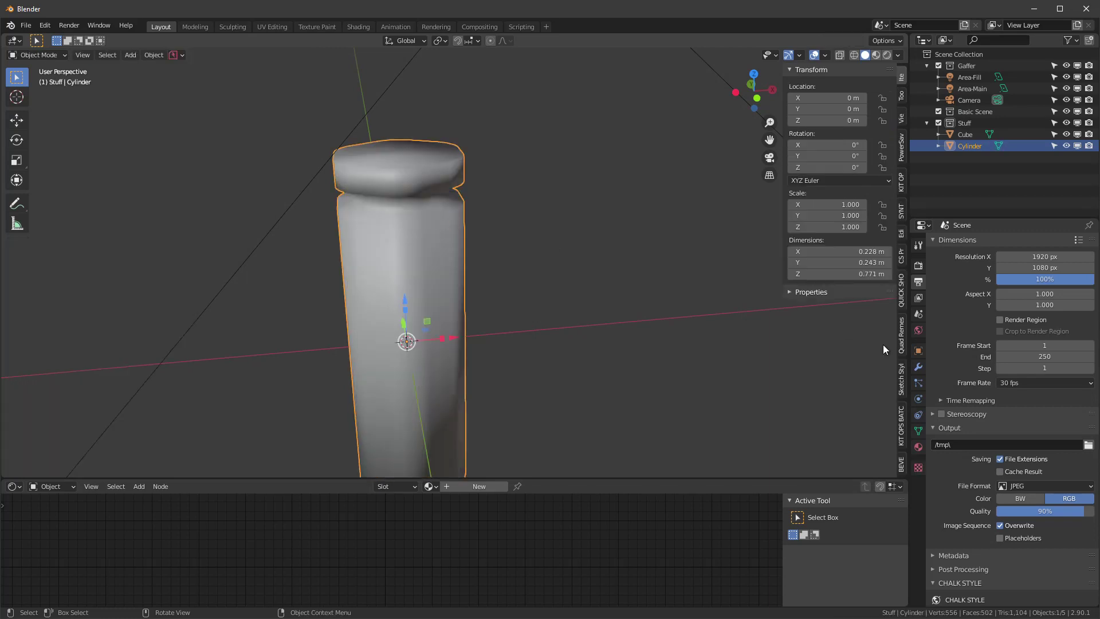
{"action": "left_click", "coordinate": [919, 431]}
{"action": "left_click", "coordinate": [935, 438]}
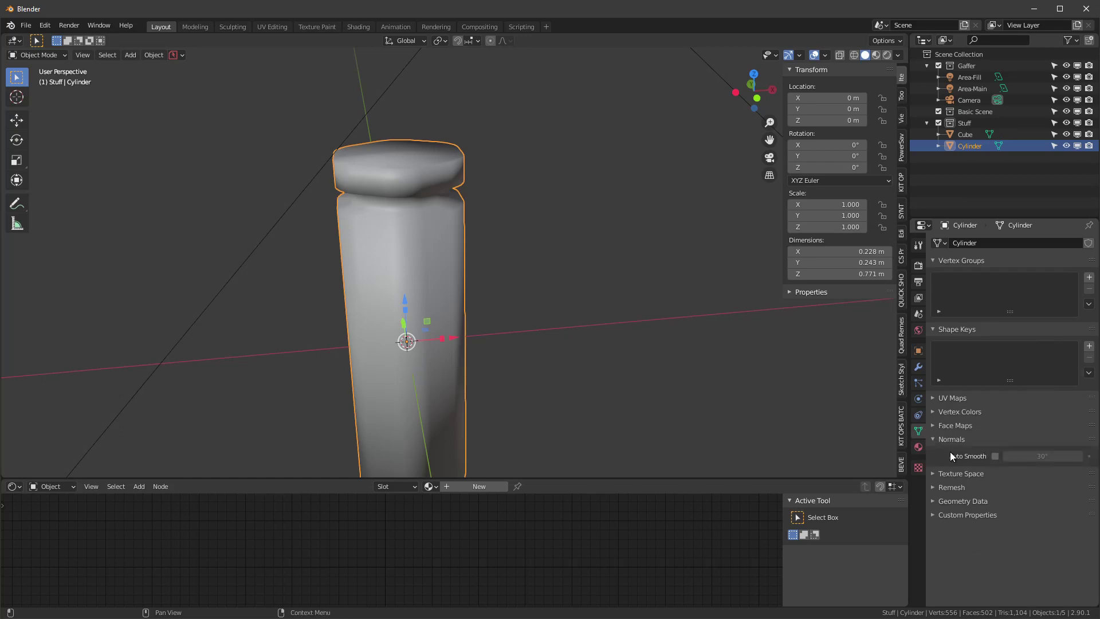
{"action": "left_click", "coordinate": [995, 455]}
Step: Shade the screwdriver's shaft smooth and enable Auto Smooth at 30° for its normals
{"action": "scroll", "coordinate": [649, 292], "scroll_direction": "down", "scroll_amount": 4}
{"action": "middle_click_drag", "start_coordinate": [586, 246], "coordinate": [507, 143], "text": "shift"}
{"action": "left_click", "coordinate": [434, 271]}
{"action": "middle_click_drag", "start_coordinate": [435, 271], "coordinate": [485, 243]}
{"action": "right_click", "coordinate": [438, 227]}
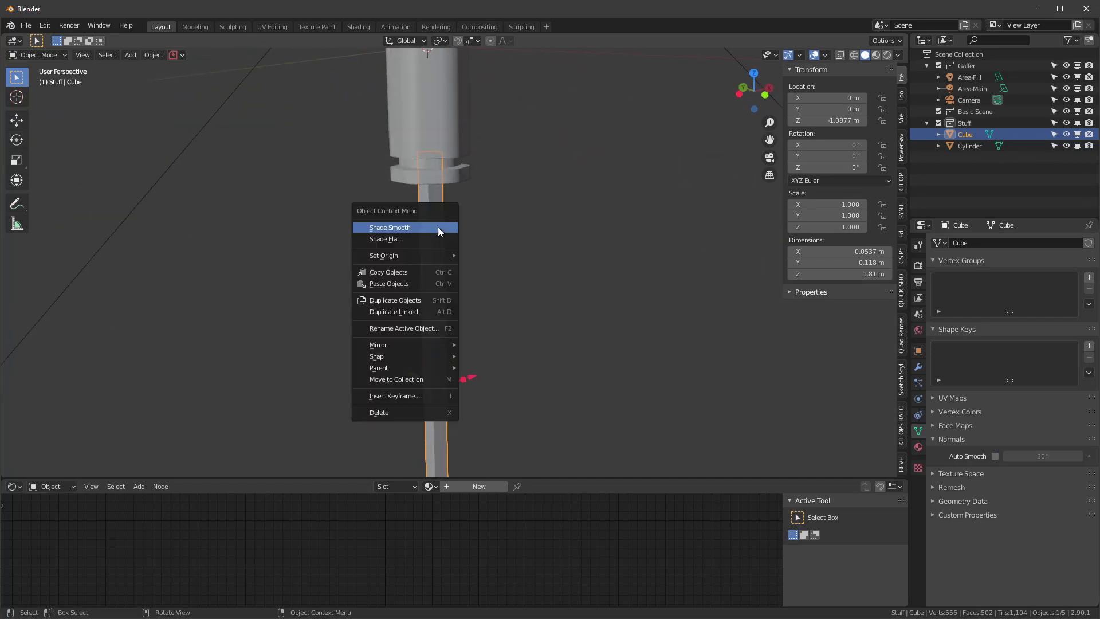
{"action": "left_click", "coordinate": [438, 227]}
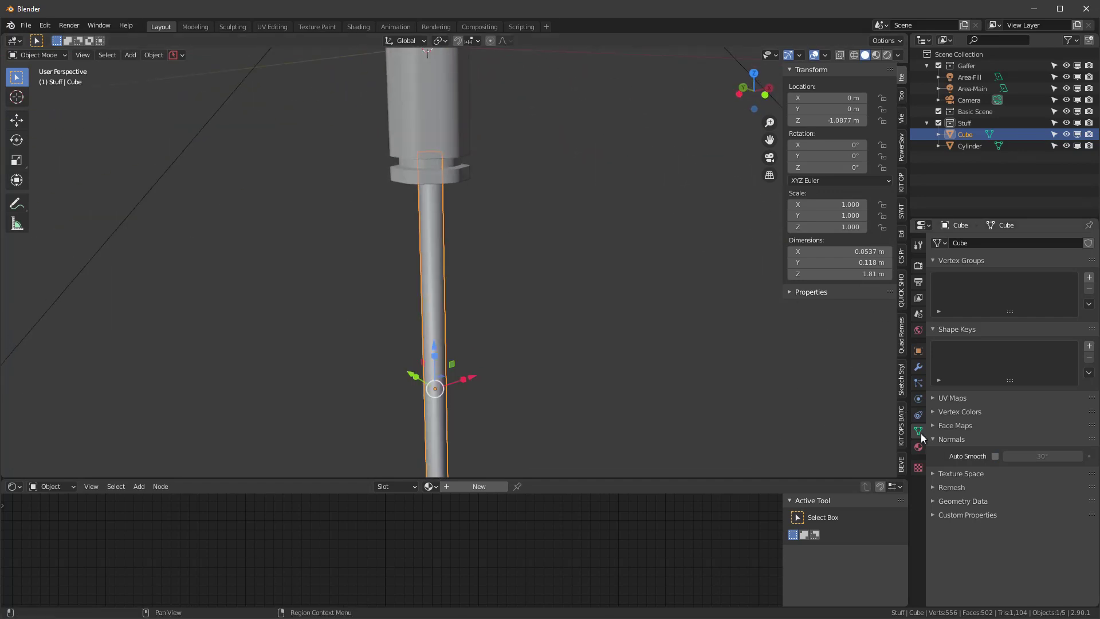
{"action": "left_click", "coordinate": [994, 456]}
Step: Deselect everything and save the project with PowerSave
{"action": "scroll", "coordinate": [486, 241], "scroll_direction": "down", "scroll_amount": 3}
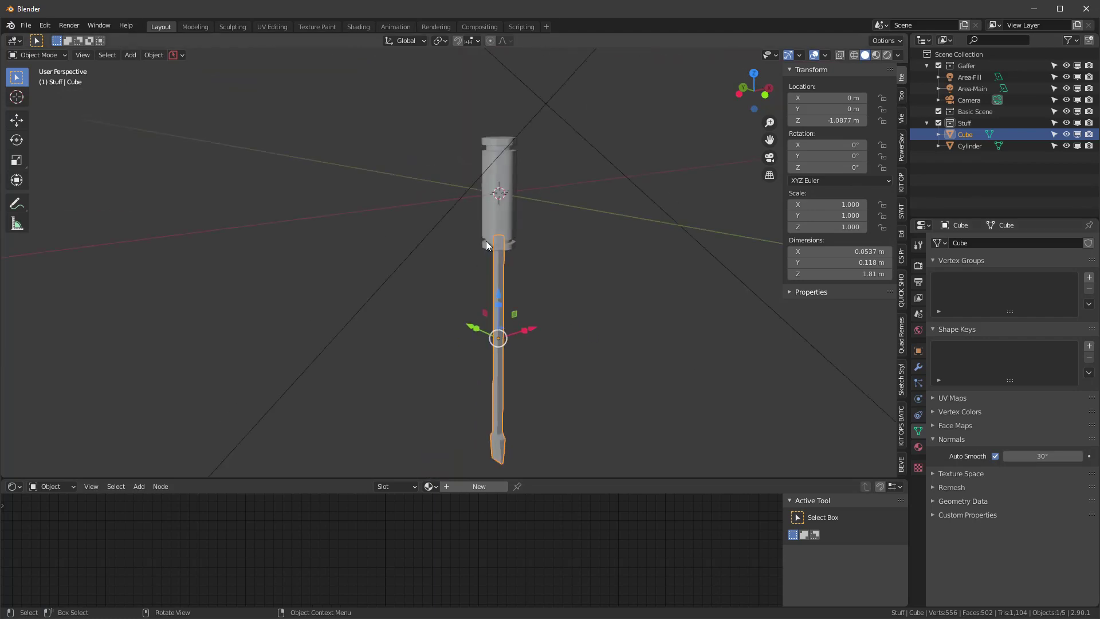
{"action": "left_click", "coordinate": [549, 200]}
{"action": "left_click", "coordinate": [179, 55]}
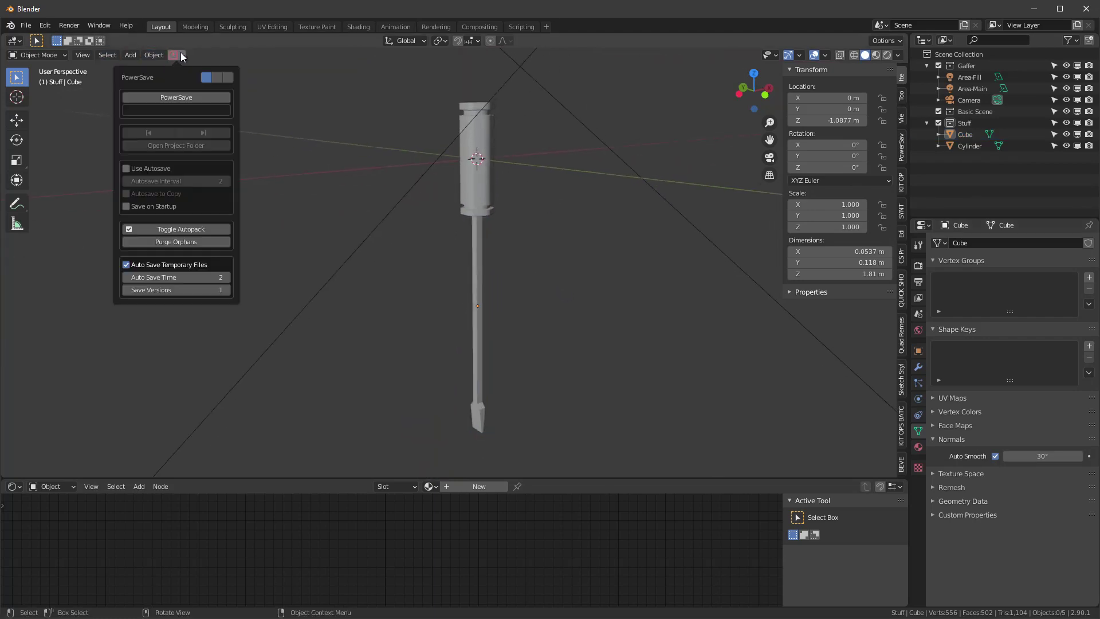
{"action": "left_click", "coordinate": [184, 96]}
Step: Switch the viewport shading to Material Preview
{"action": "middle_click_drag", "start_coordinate": [617, 204], "coordinate": [470, 161]}
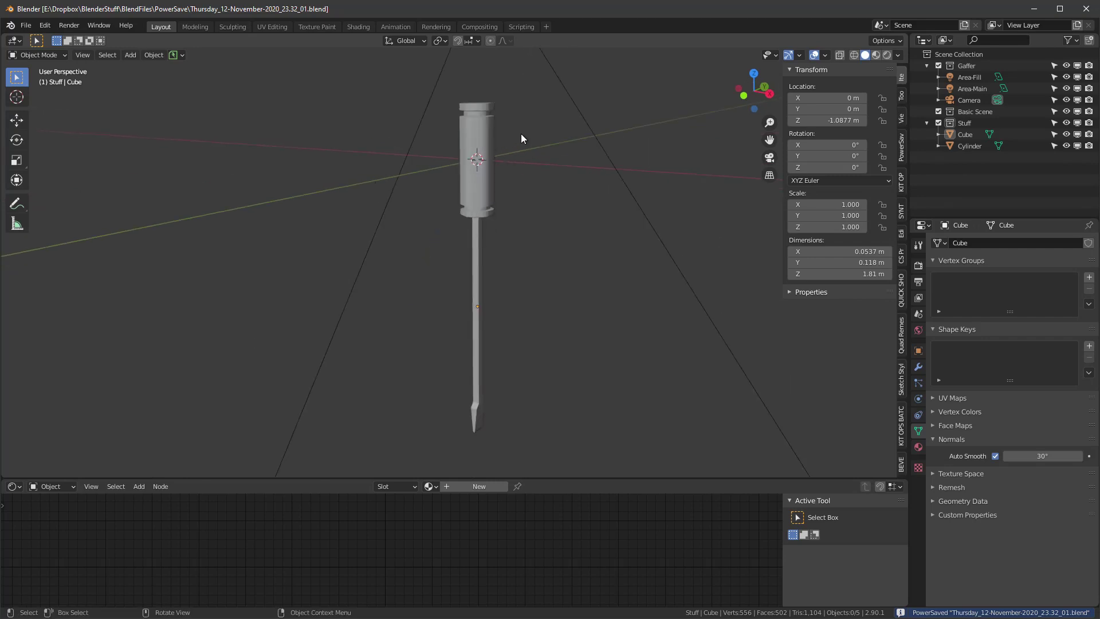
{"action": "middle_click_drag", "start_coordinate": [520, 134], "coordinate": [550, 127]}
{"action": "key", "text": "z"}
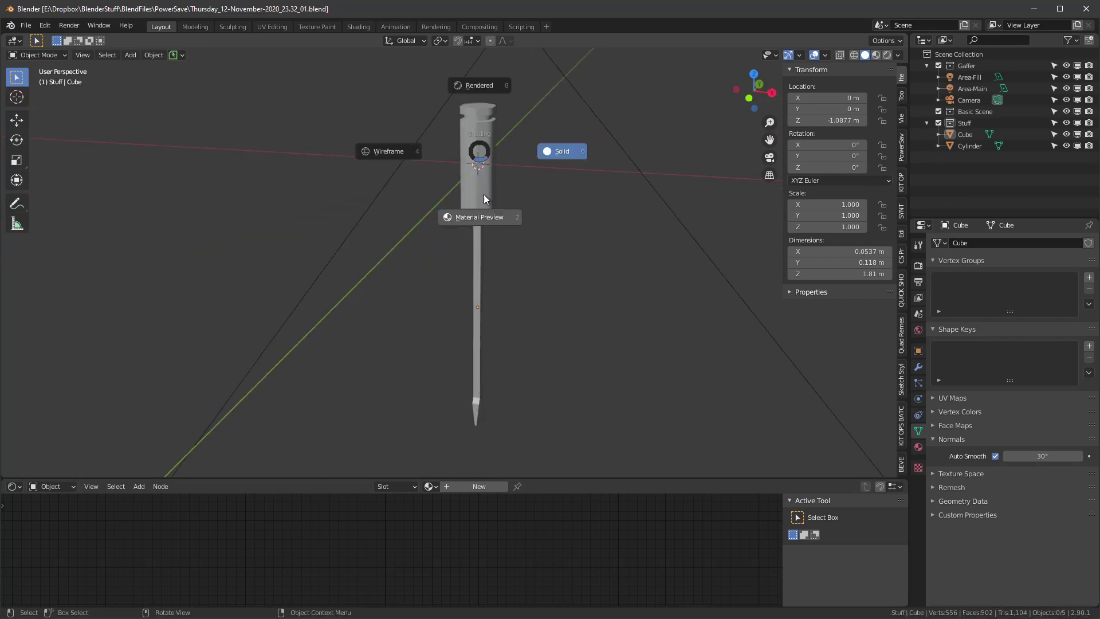
{"action": "left_click", "coordinate": [484, 195]}
Step: Apply the Rubber material from the KIT OPS CW Other pack to the screwdriver's handle
{"action": "left_click", "coordinate": [476, 138]}
{"action": "left_click", "coordinate": [478, 274]}
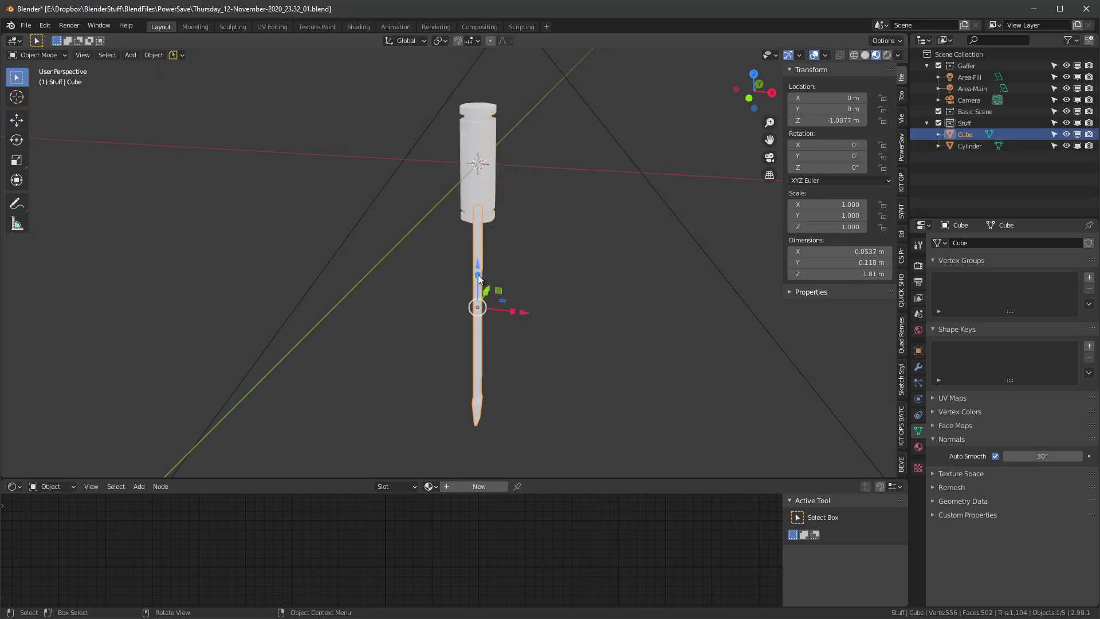
{"action": "left_click", "coordinate": [463, 130]}
{"action": "middle_click_drag", "start_coordinate": [518, 168], "coordinate": [540, 175]}
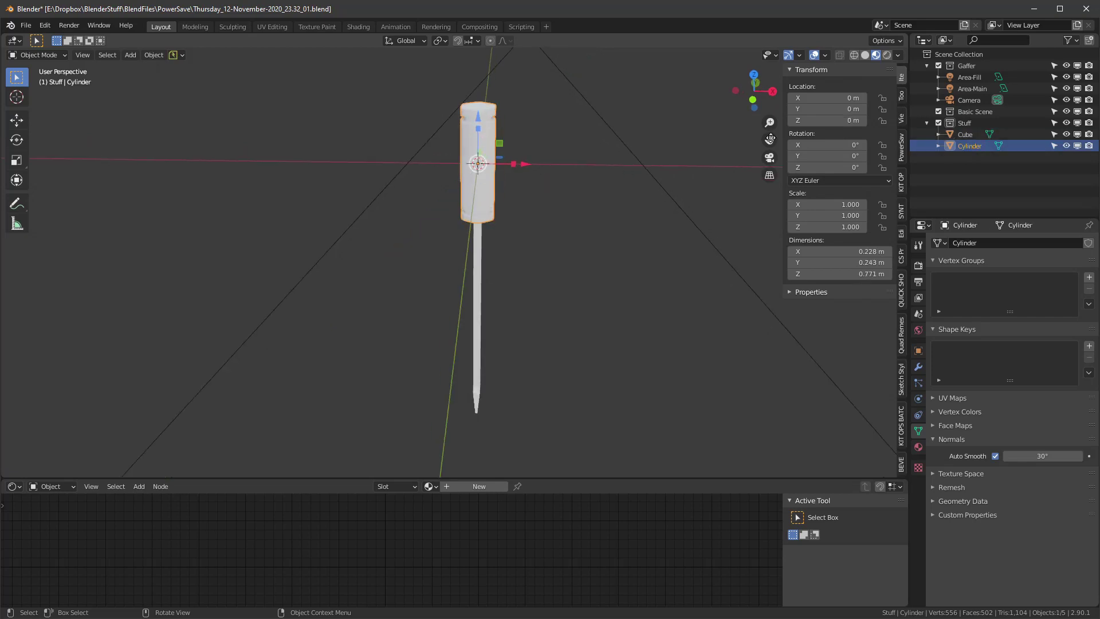
{"action": "left_click", "coordinate": [898, 185]}
{"action": "left_click", "coordinate": [820, 114]}
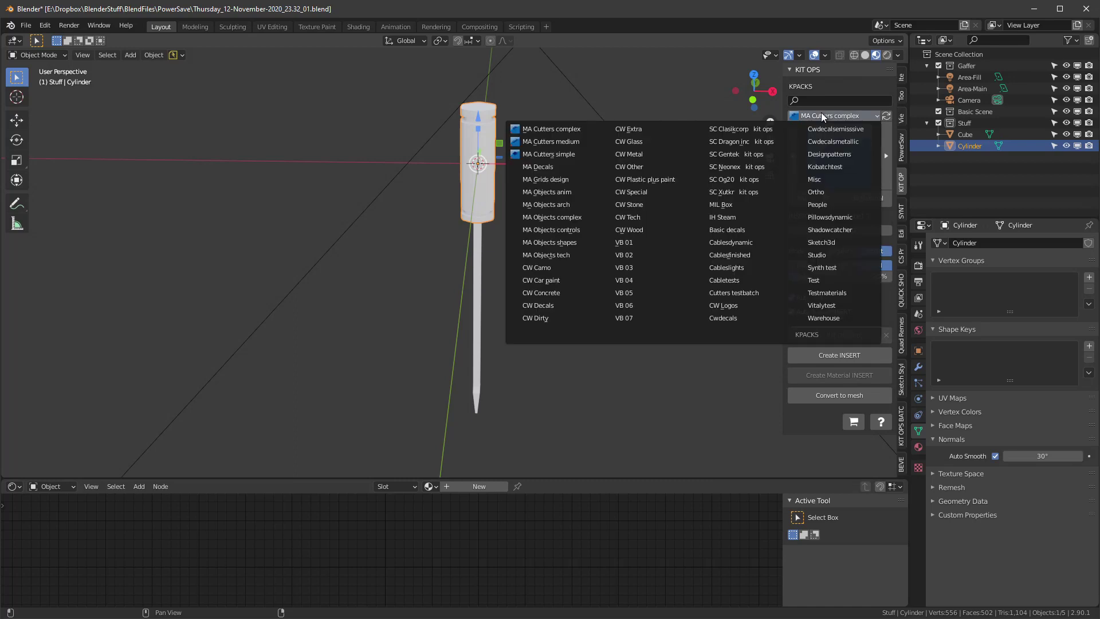
{"action": "left_click", "coordinate": [639, 167]}
{"action": "left_click", "coordinate": [828, 146]}
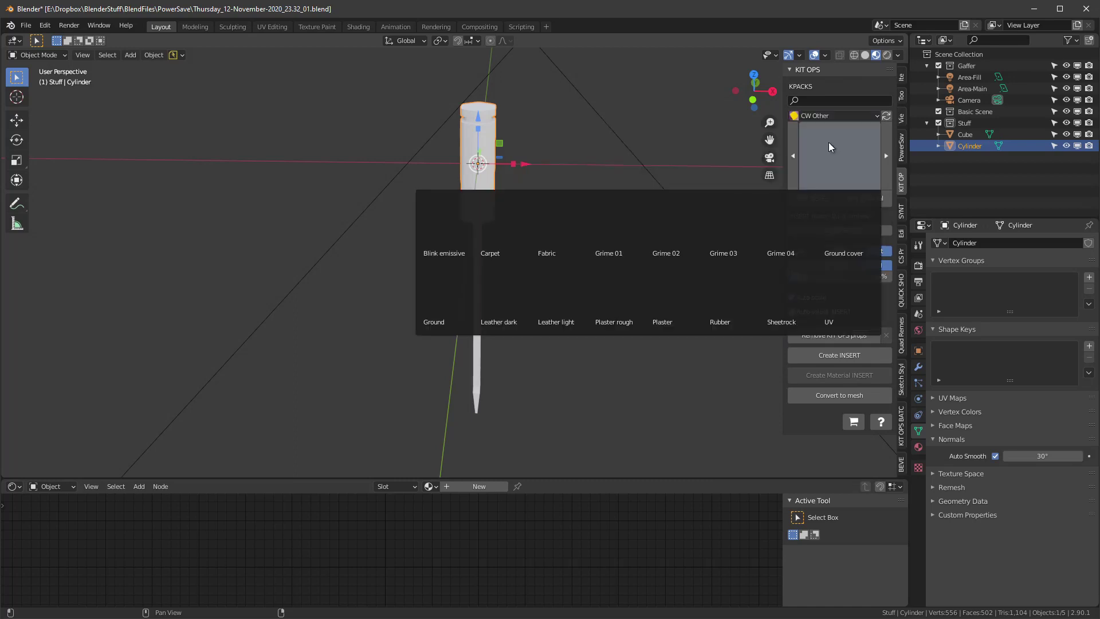
{"action": "left_click", "coordinate": [737, 290]}
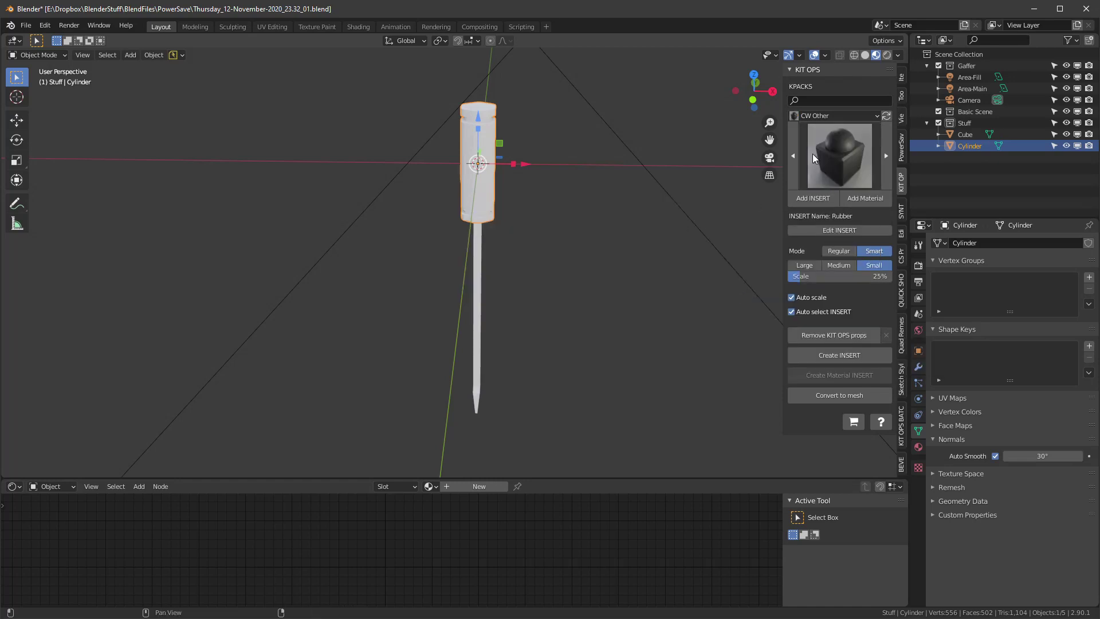
{"action": "left_click", "coordinate": [861, 194]}
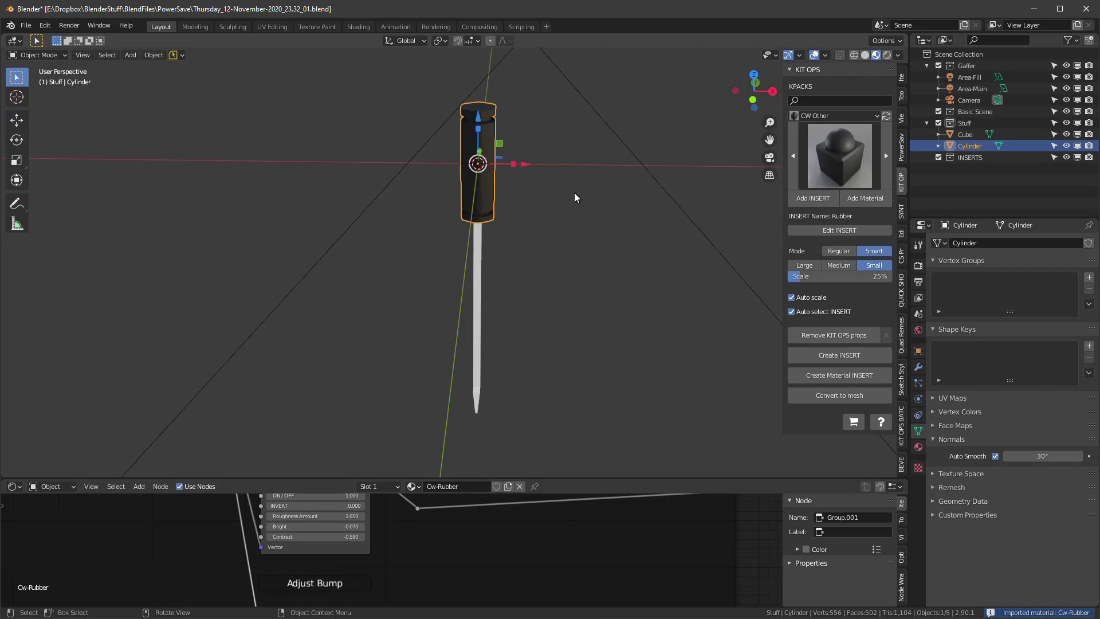
Step: Apply the Steel material from the KIT OPS CW Metal pack to the screwdriver's shaft
{"action": "left_click", "coordinate": [480, 284]}
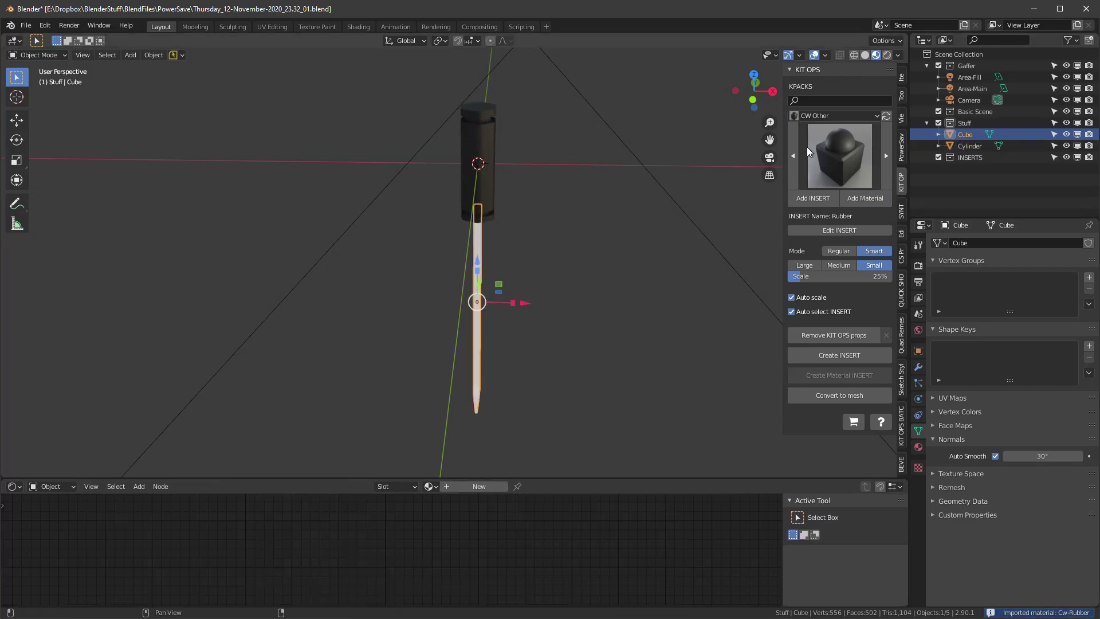
{"action": "left_click", "coordinate": [808, 116]}
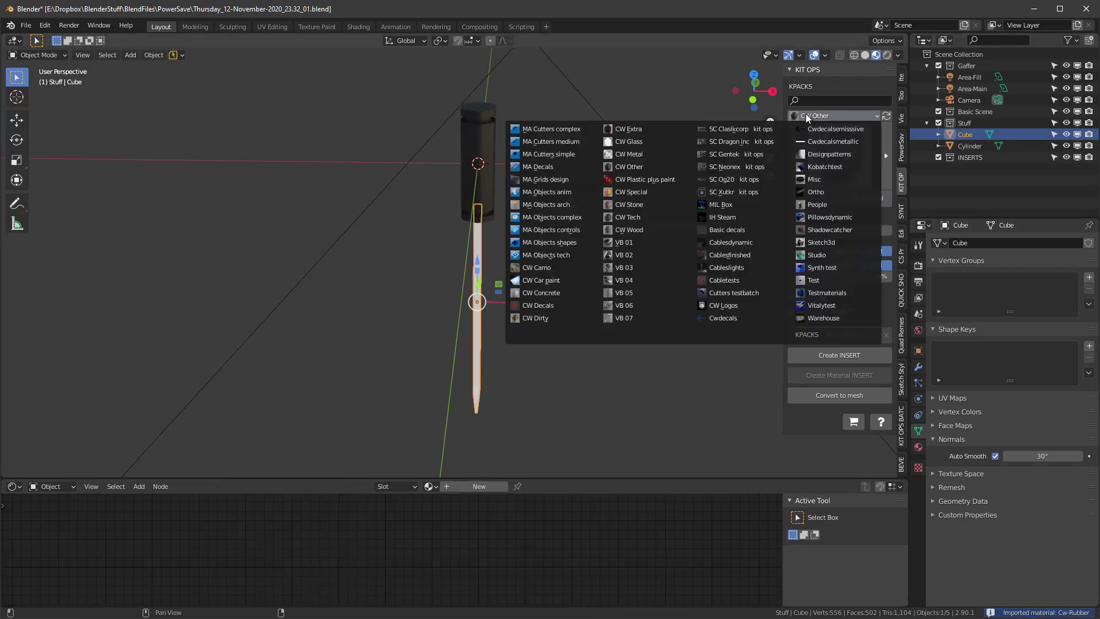
{"action": "left_click", "coordinate": [632, 155]}
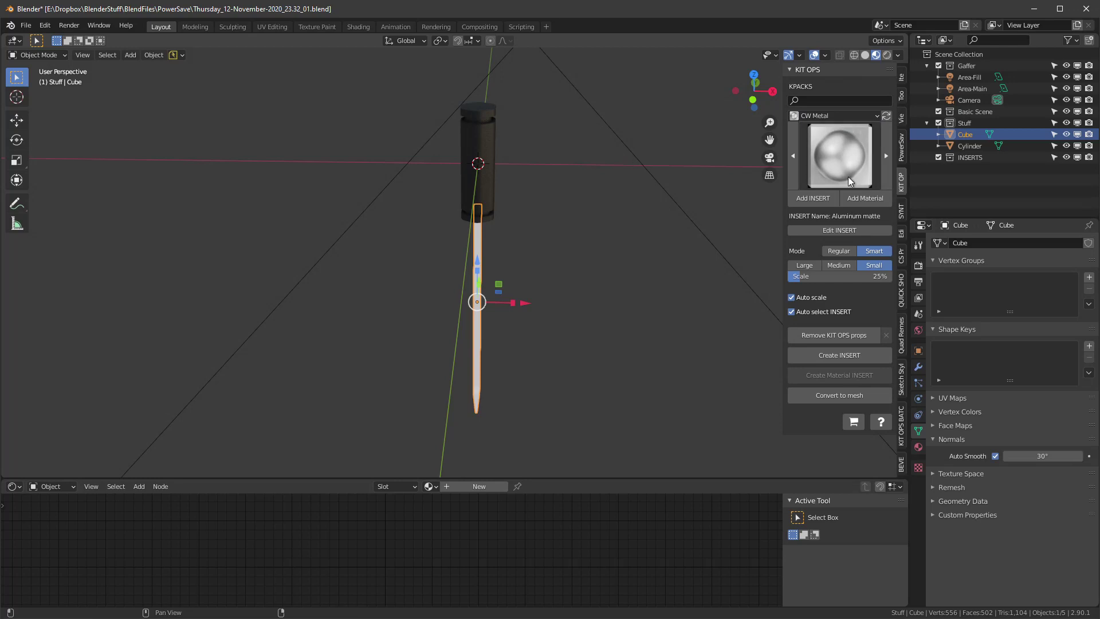
{"action": "left_click", "coordinate": [847, 172]}
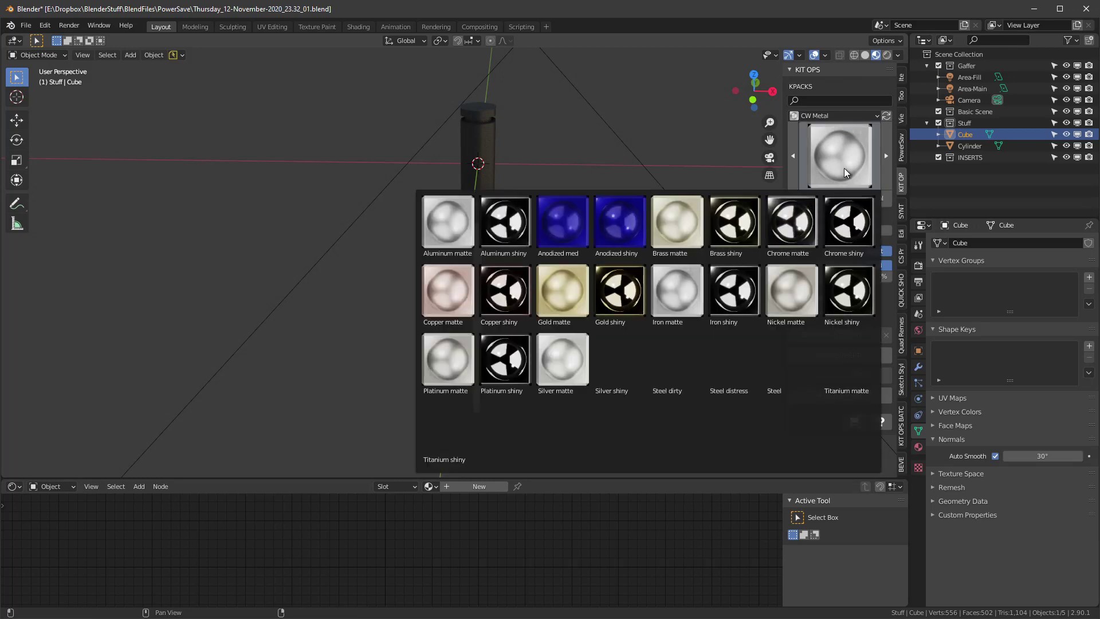
{"action": "left_click", "coordinate": [791, 359]}
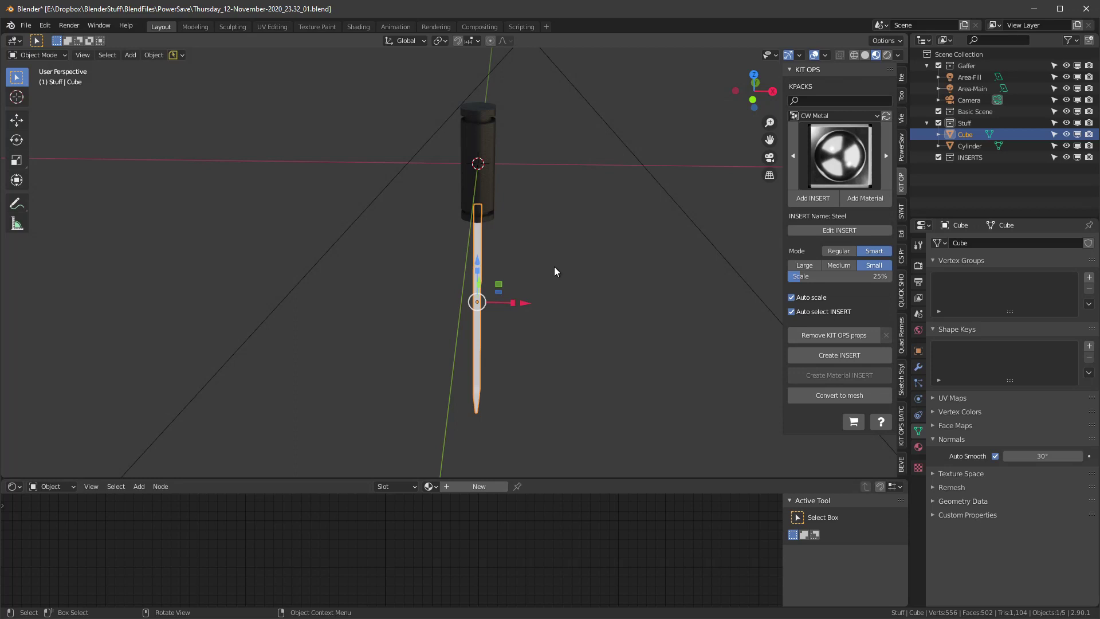
{"action": "left_click", "coordinate": [865, 197]}
Step: Select and frame the handle, switch to Rendered shading and examine its rubber surface up close
{"action": "middle_click_drag", "start_coordinate": [668, 269], "coordinate": [680, 240]}
{"action": "middle_click_drag", "start_coordinate": [455, 189], "coordinate": [514, 204]}
{"action": "left_click", "coordinate": [485, 99]}
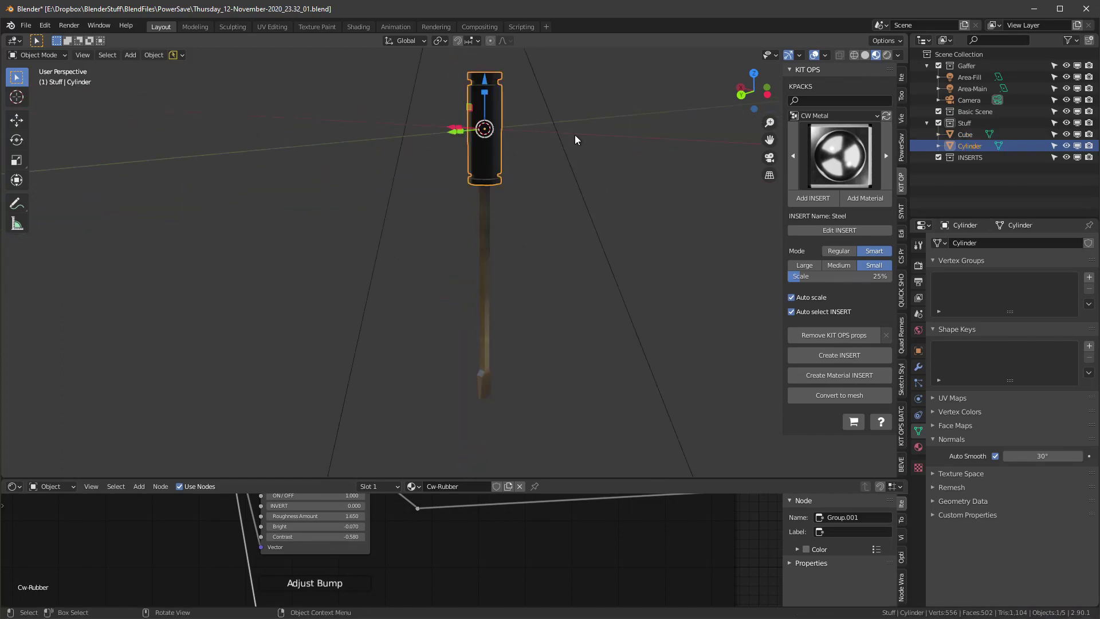
{"action": "key", "text": "KP_Decimal"}
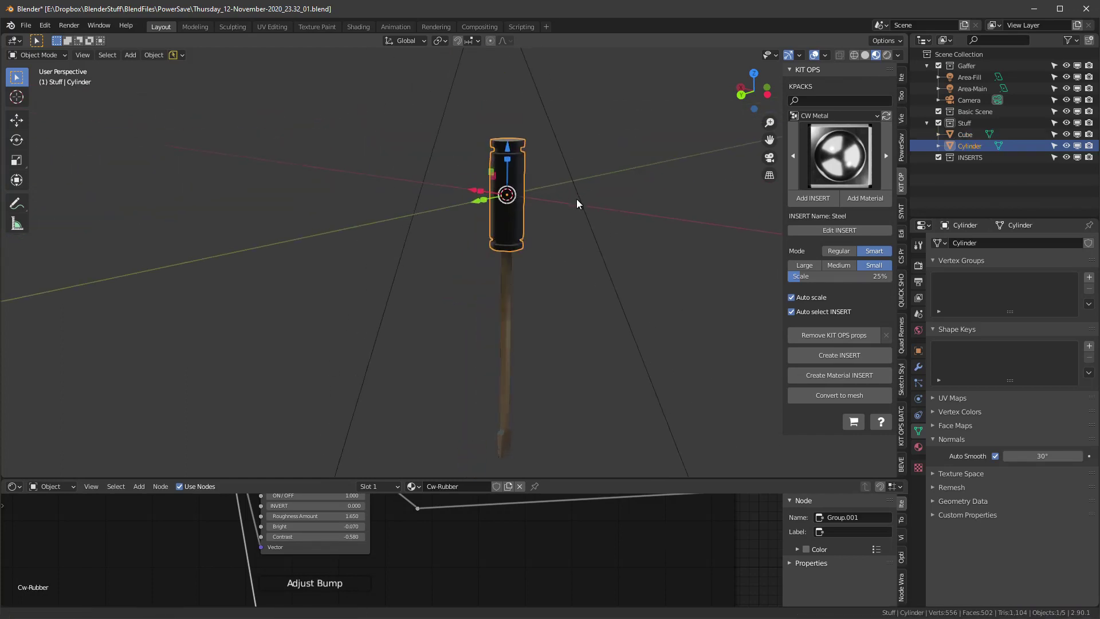
{"action": "key", "text": "z"}
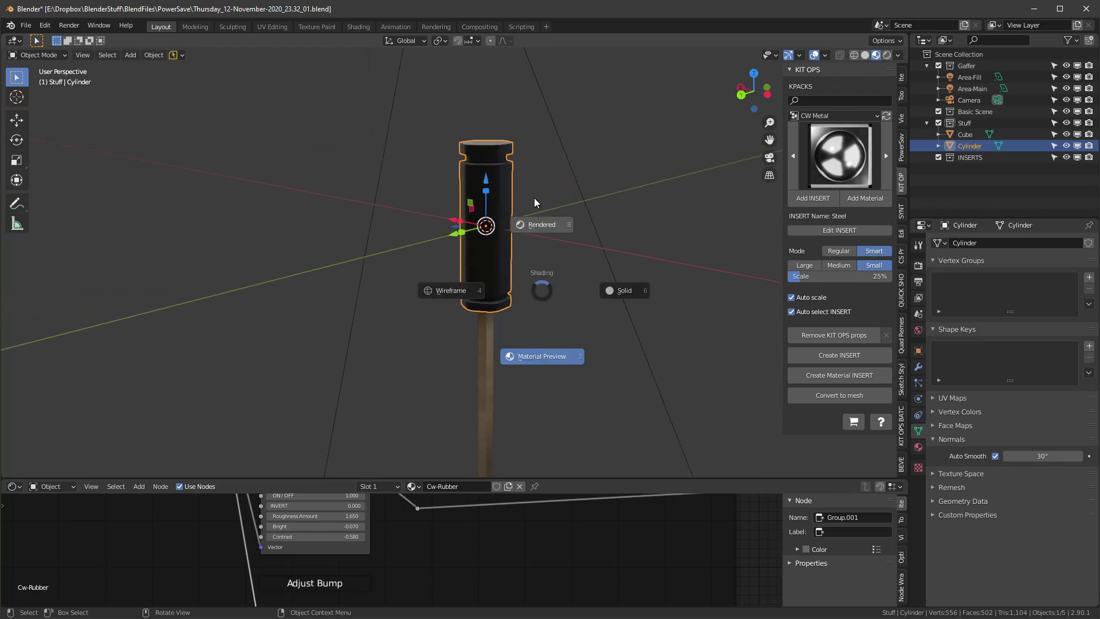
{"action": "left_click", "coordinate": [534, 197]}
{"action": "mouse_move", "coordinate": [531, 196]}
{"action": "middle_mouse_down"}
{"action": "mouse_move", "coordinate": [587, 208]}
{"action": "mouse_move", "coordinate": [605, 226]}
{"action": "middle_mouse_up"}
{"action": "scroll", "coordinate": [518, 163], "scroll_direction": "up", "scroll_amount": 8}
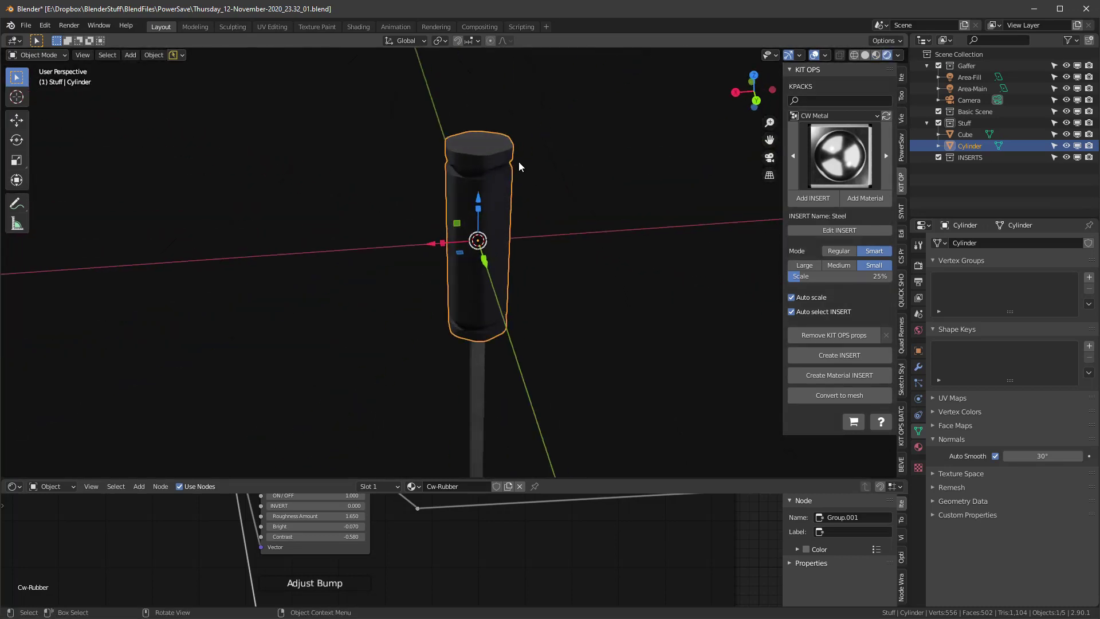
{"action": "scroll", "coordinate": [454, 136], "scroll_direction": "down", "scroll_amount": 3}
{"action": "middle_click_drag", "start_coordinate": [453, 137], "coordinate": [631, 129]}
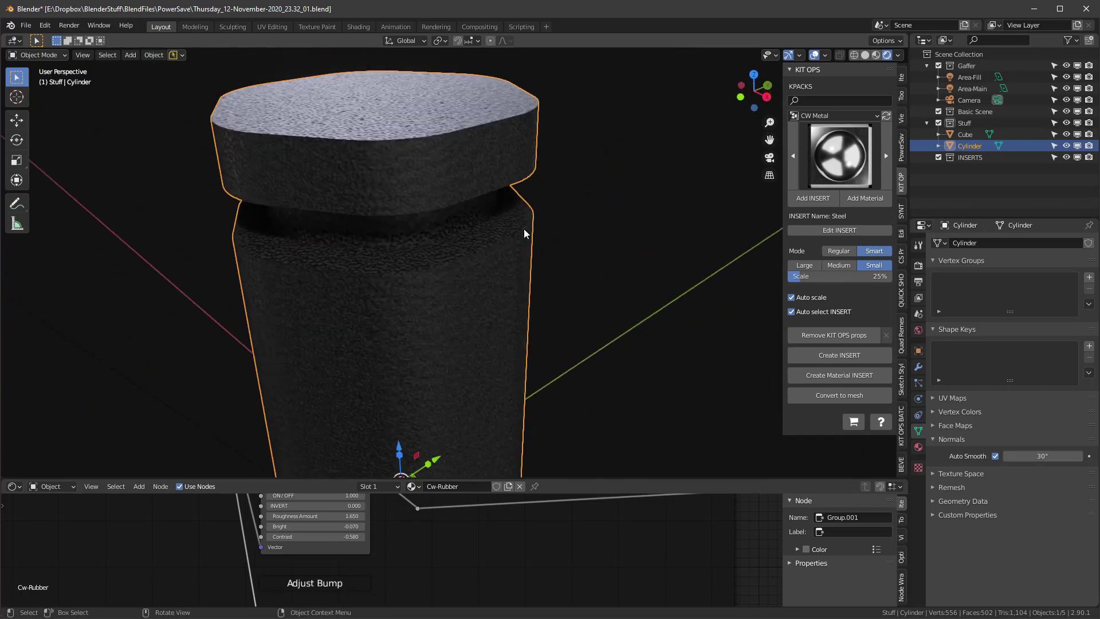
{"action": "scroll", "coordinate": [522, 229], "scroll_direction": "down", "scroll_amount": 7}
{"action": "middle_click_drag", "start_coordinate": [493, 270], "coordinate": [496, 161], "text": "shift"}
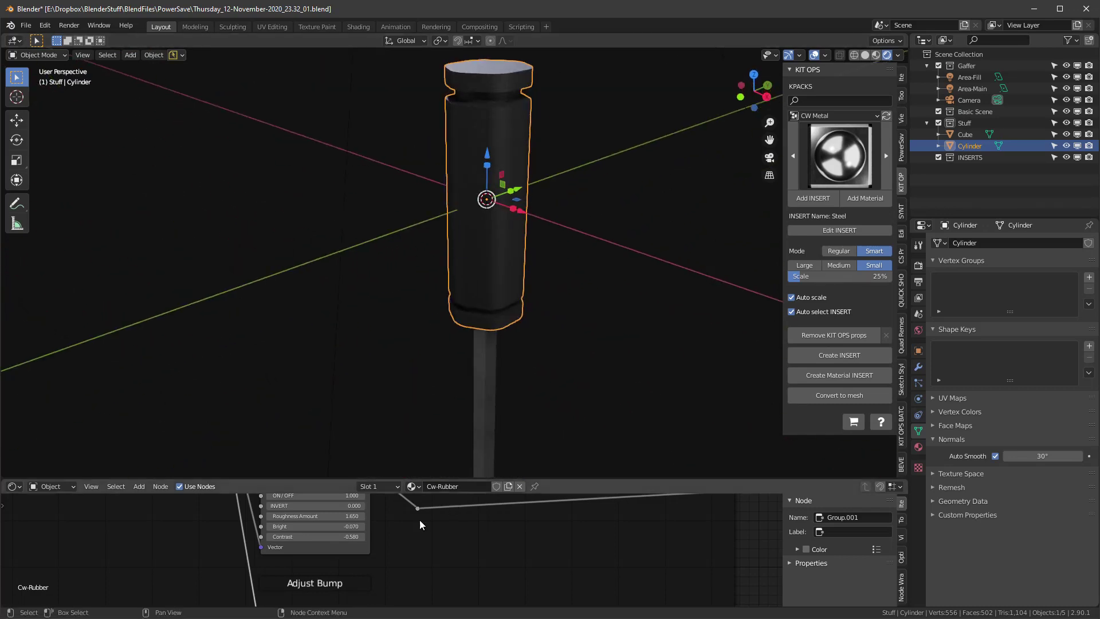
Step: Change the rubber material's OFF Color to orange-red with hue 0.055, saturation 1.000 and value 0.762
{"action": "scroll", "coordinate": [435, 545], "scroll_direction": "down", "scroll_amount": 10}
{"action": "middle_click_drag", "start_coordinate": [451, 540], "coordinate": [534, 504]}
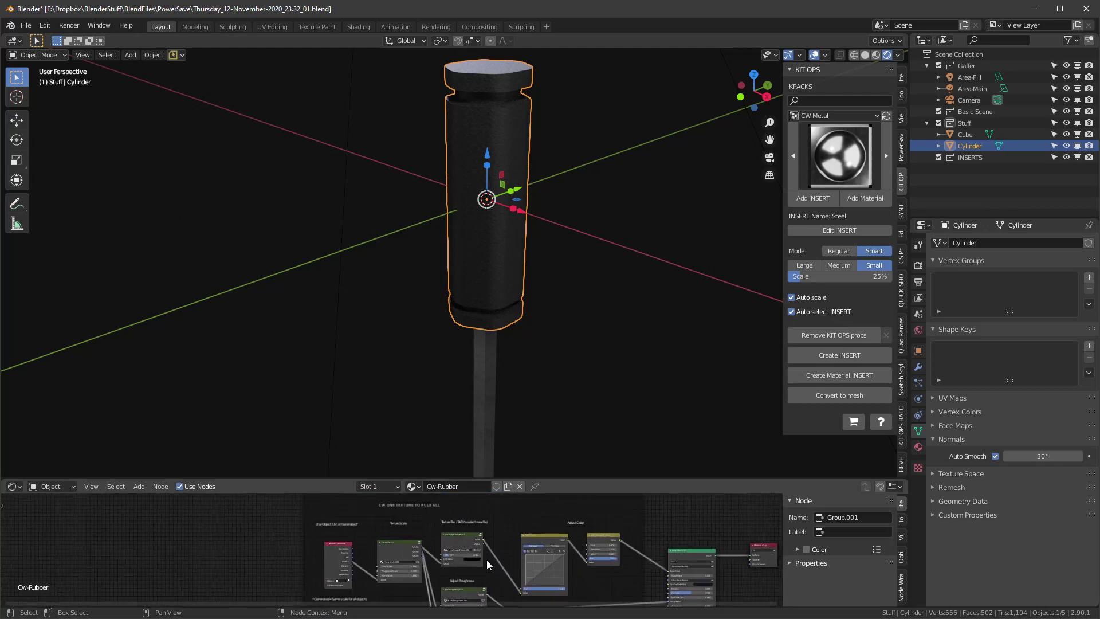
{"action": "scroll", "coordinate": [463, 563], "scroll_direction": "up", "scroll_amount": 4}
{"action": "left_click", "coordinate": [463, 559]}
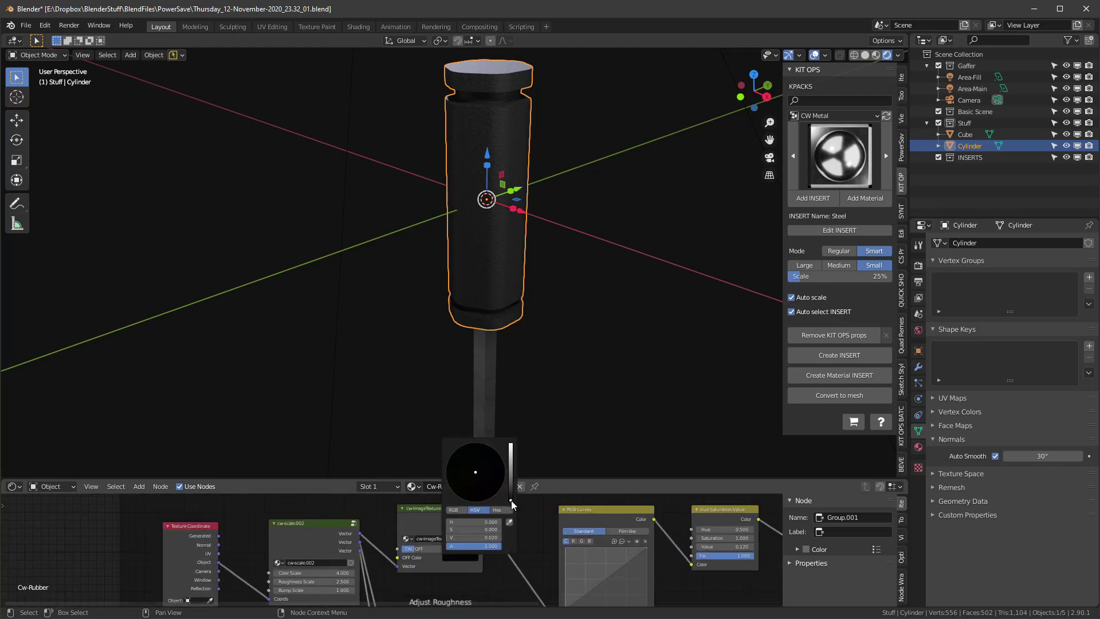
{"action": "mouse_move", "coordinate": [511, 501]}
{"action": "left_mouse_down"}
{"action": "mouse_move", "coordinate": [511, 457]}
{"action": "mouse_move", "coordinate": [465, 500]}
{"action": "left_mouse_up"}
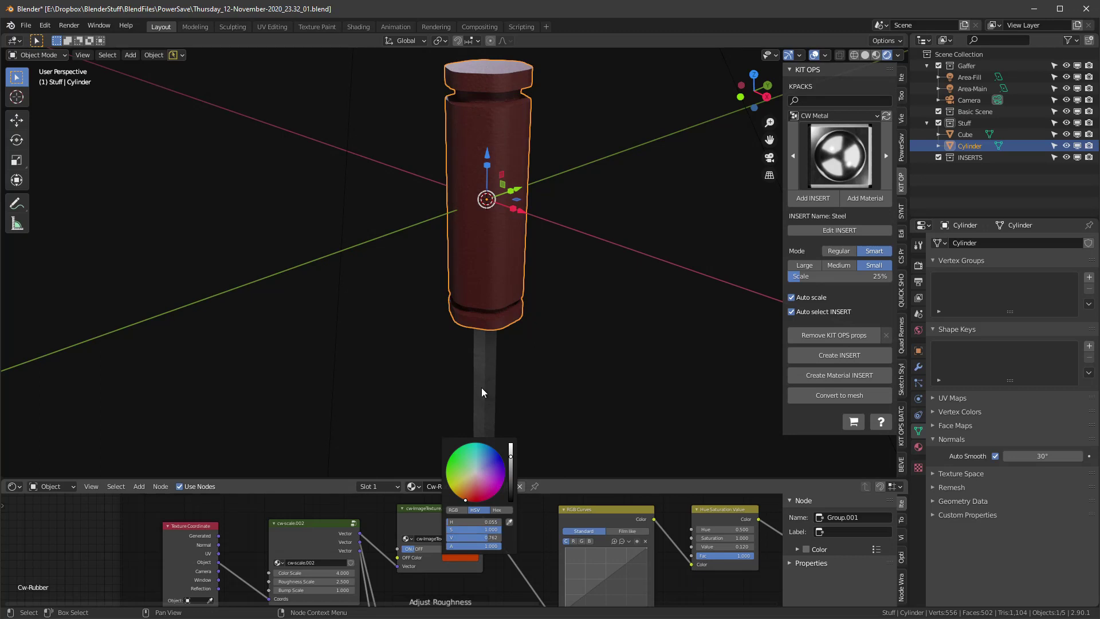
Step: Lower the Roughness Amount in the rubber material's roughness node to 0.960
{"action": "mouse_move", "coordinate": [532, 538]}
{"action": "middle_mouse_down", "text": "shift"}
{"action": "mouse_move", "coordinate": [543, 508]}
{"action": "mouse_move", "coordinate": [538, 542]}
{"action": "middle_mouse_up", "text": "shift"}
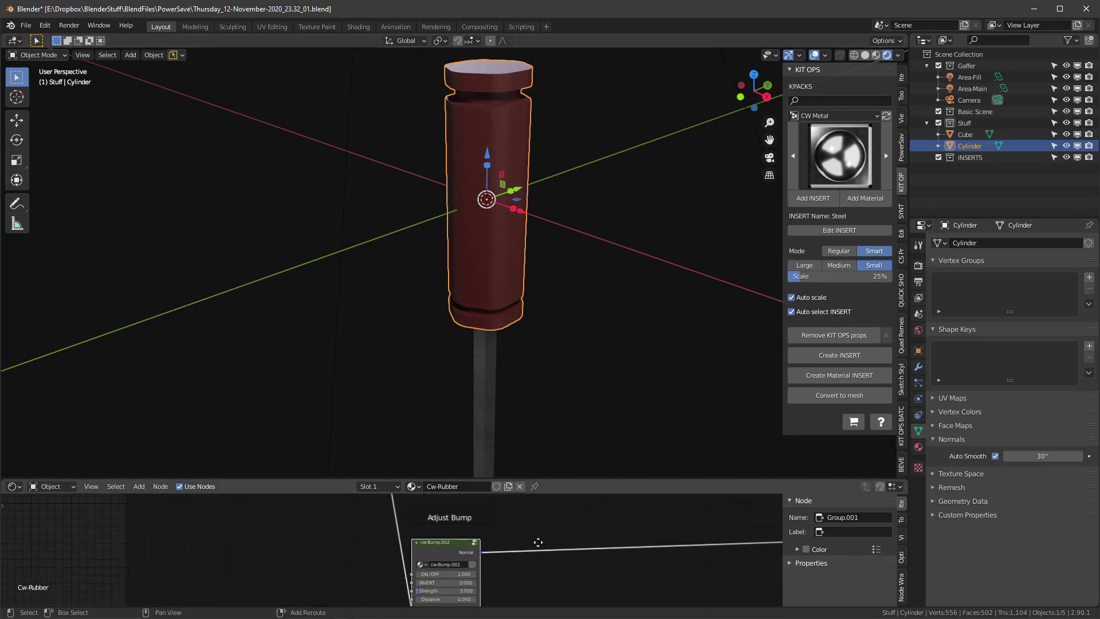
{"action": "scroll", "coordinate": [538, 542], "scroll_direction": "down", "scroll_amount": 2, "text": "shift"}
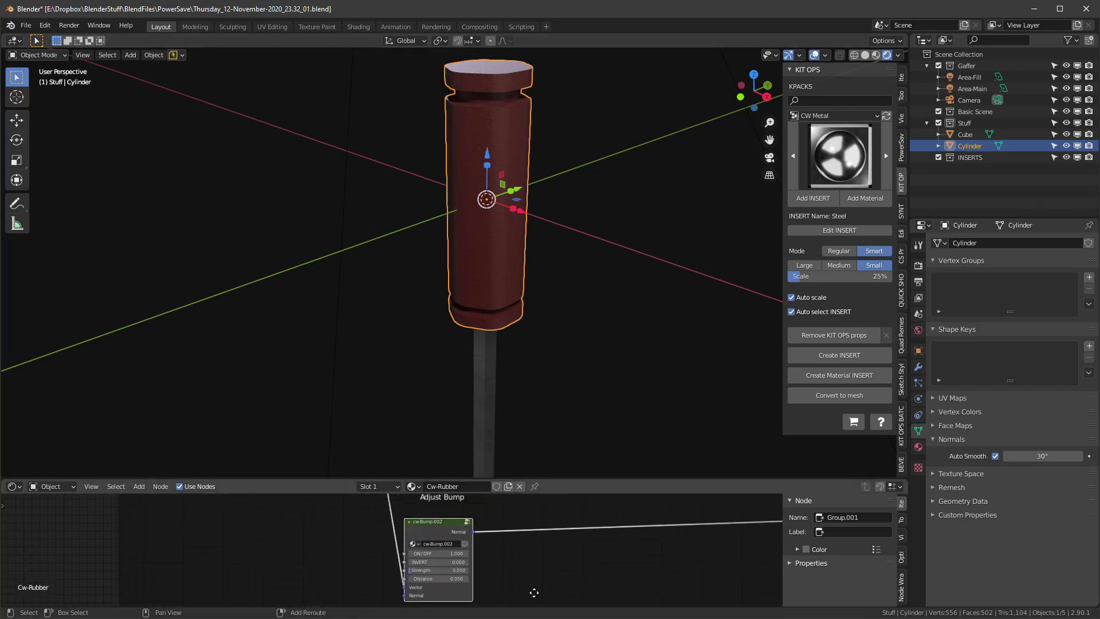
{"action": "middle_click_drag", "start_coordinate": [534, 593], "coordinate": [519, 554]}
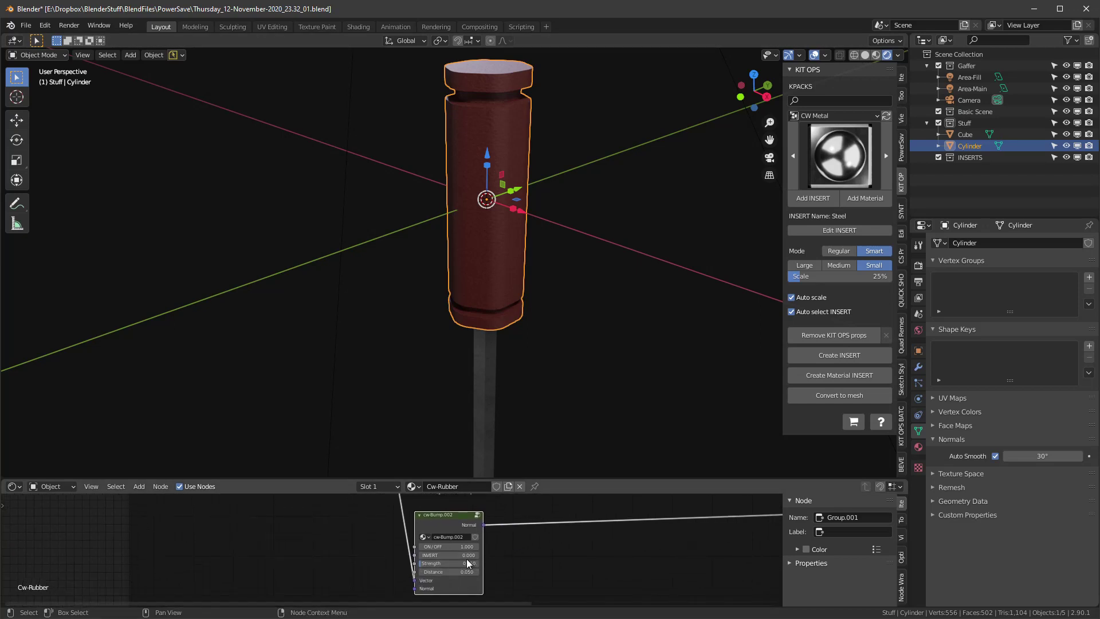
{"action": "scroll", "coordinate": [458, 550], "scroll_direction": "up", "scroll_amount": 4, "text": "shift"}
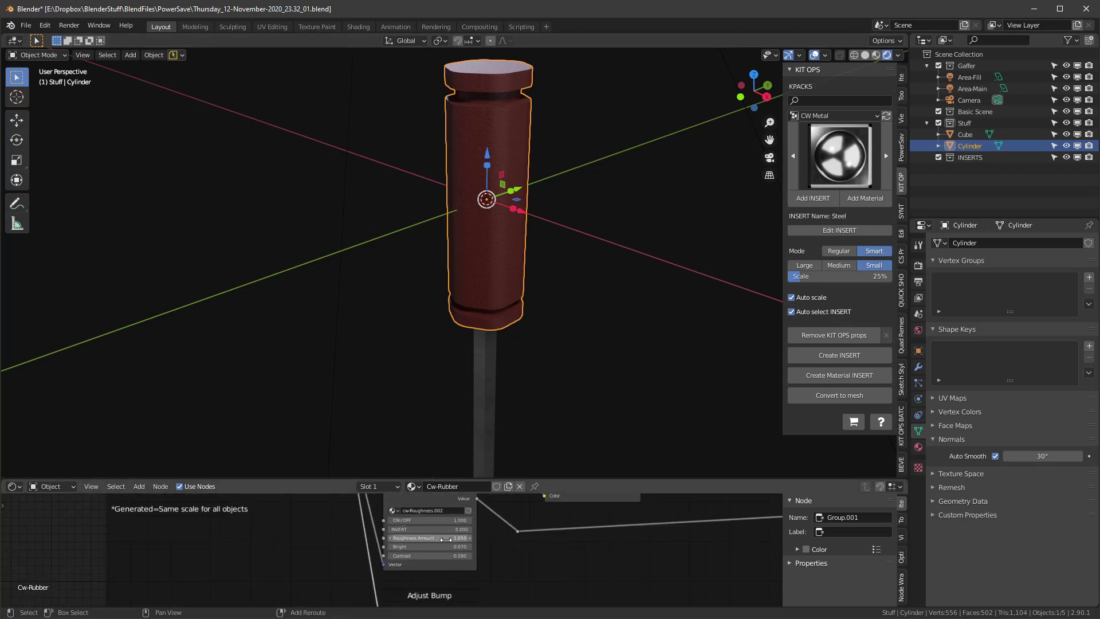
{"action": "left_click_drag", "start_coordinate": [445, 539], "coordinate": [402, 540]}
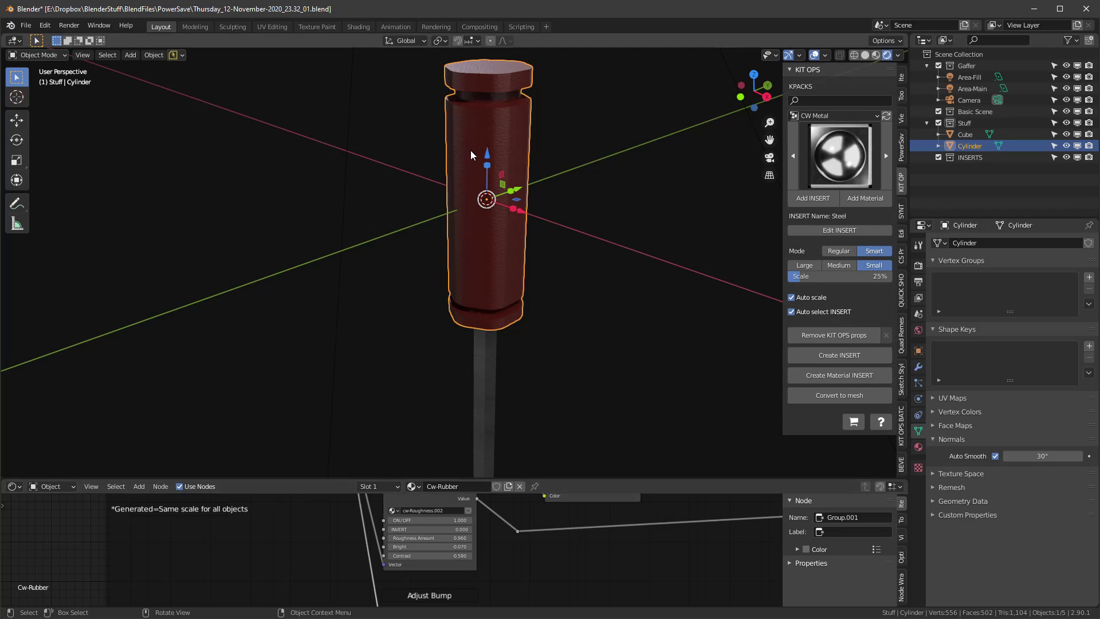
Step: Return the viewport shading to Material Preview with the handle in close view
{"action": "middle_click_drag", "start_coordinate": [596, 138], "coordinate": [537, 166]}
{"action": "key", "text": "z"}
{"action": "left_click", "coordinate": [553, 258]}
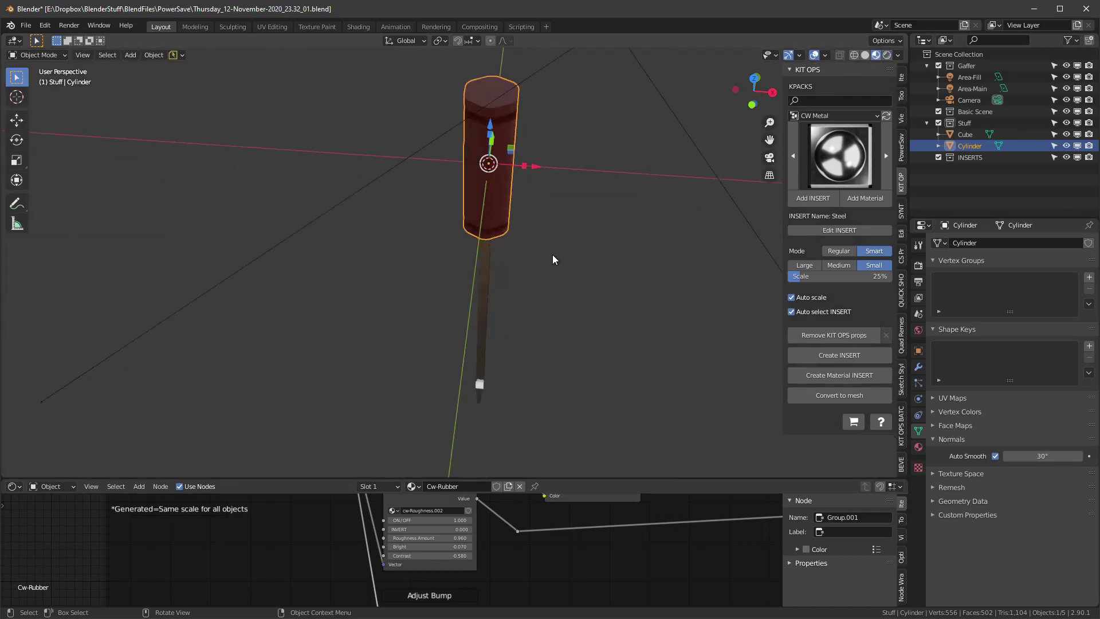
{"action": "scroll", "coordinate": [474, 238], "scroll_direction": "up", "scroll_amount": 4}
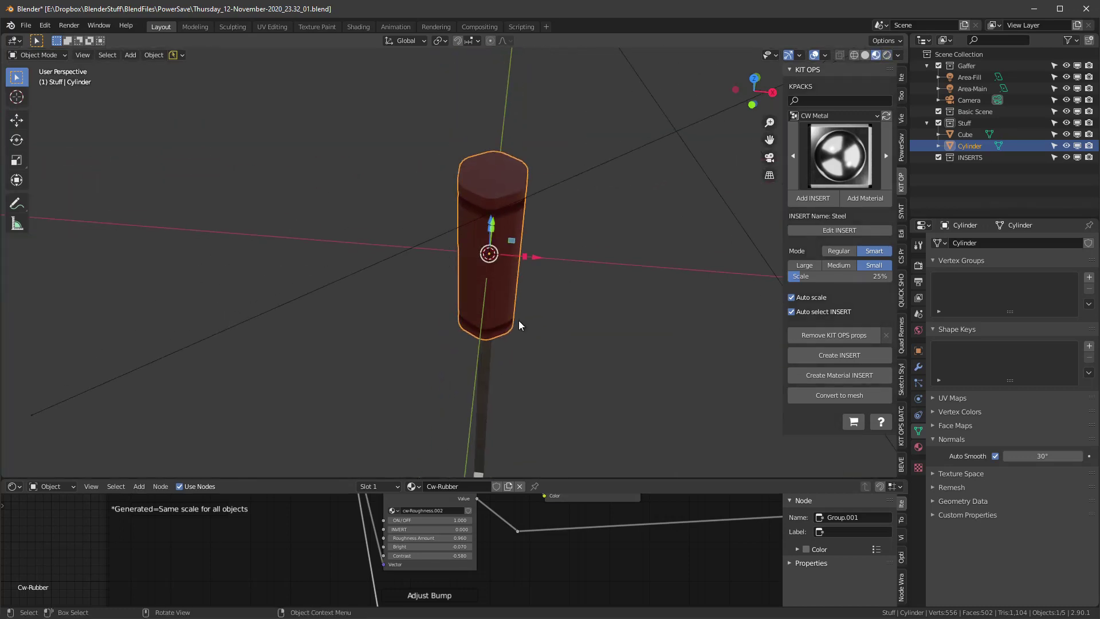
Step: UV unwrap the handle with KIT OPS BEVEL in Normal Bevel mode at 1024 texture resolution, 20.00 angle limit and 0.10 island margin
{"action": "left_click", "coordinate": [901, 464]}
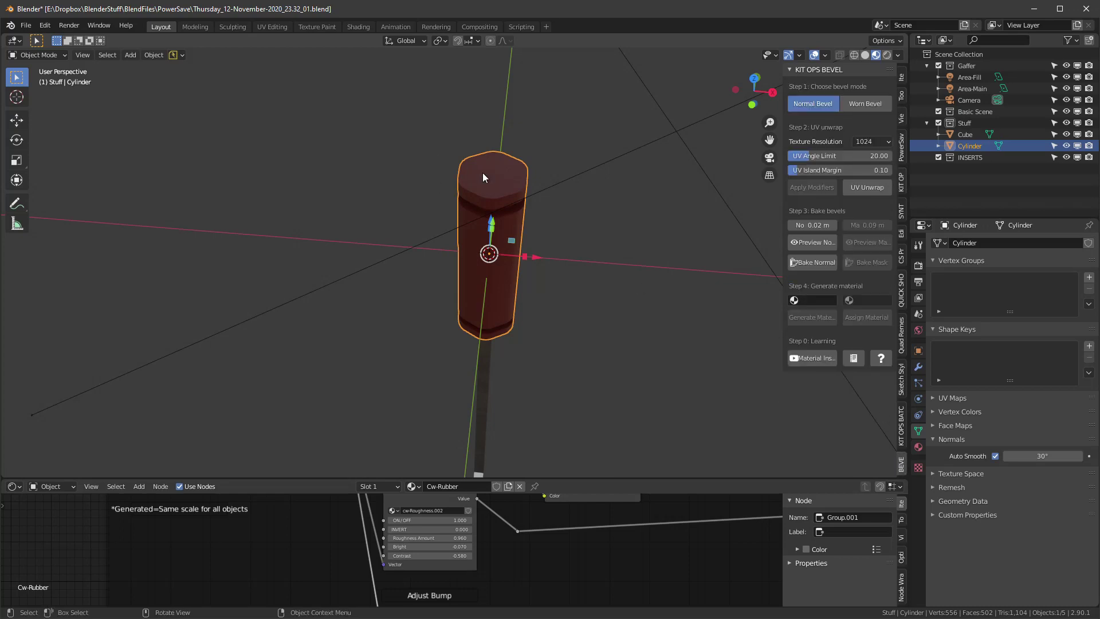
{"action": "middle_click_drag", "start_coordinate": [520, 237], "coordinate": [586, 246]}
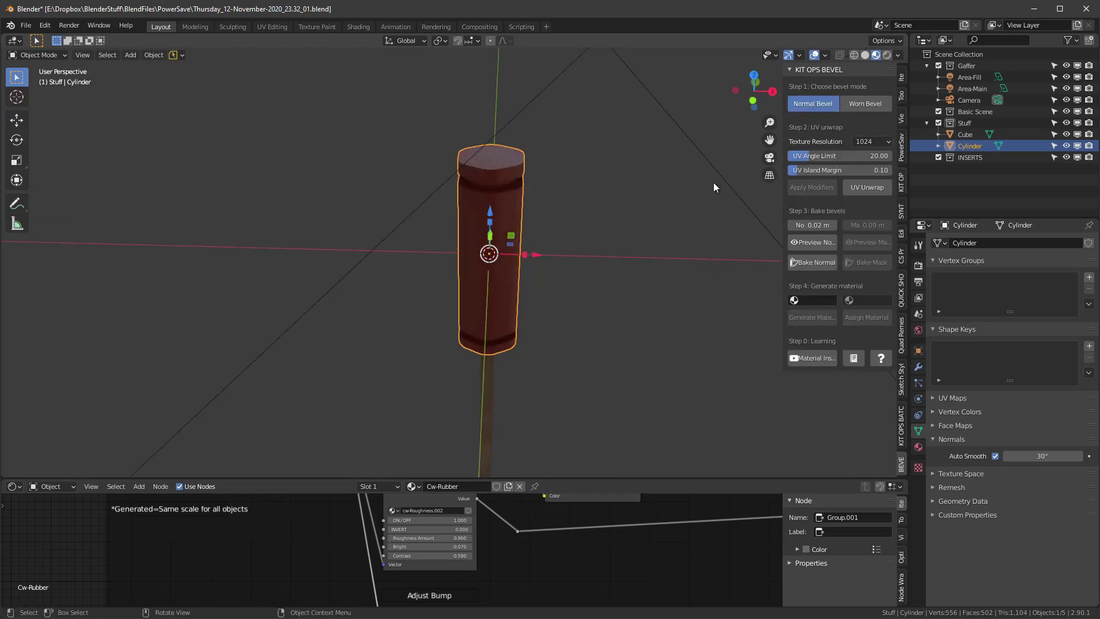
{"action": "left_click", "coordinate": [865, 186]}
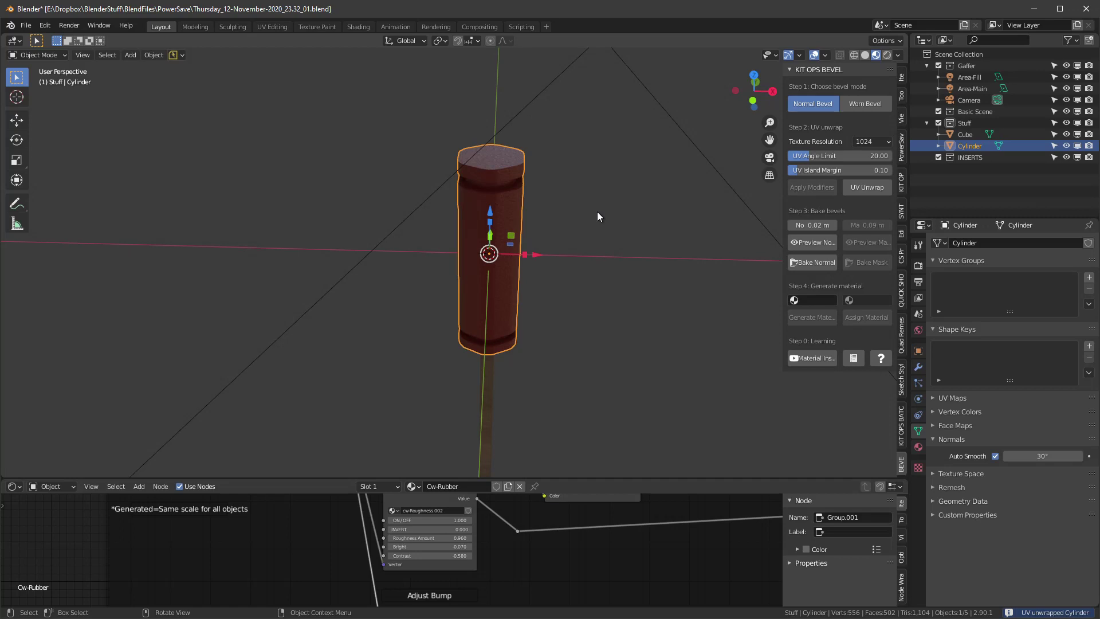
Step: Preview the handle's normal bevel at 0.02 m and examine its upper rim and groove edges
{"action": "middle_click_drag", "start_coordinate": [487, 191], "coordinate": [517, 176]}
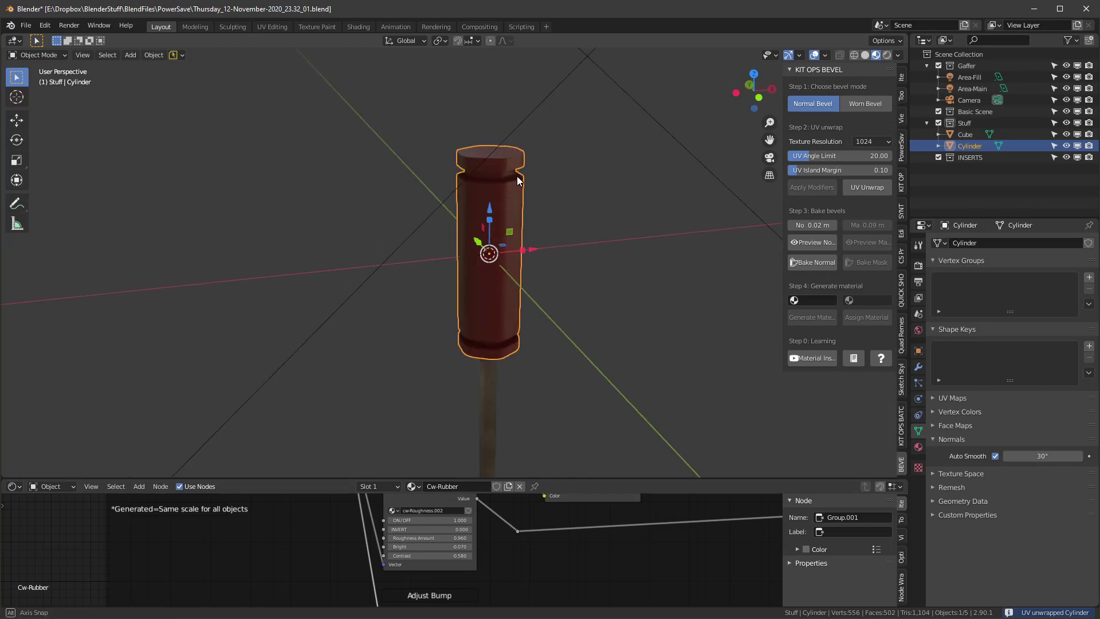
{"action": "left_click", "coordinate": [814, 242]}
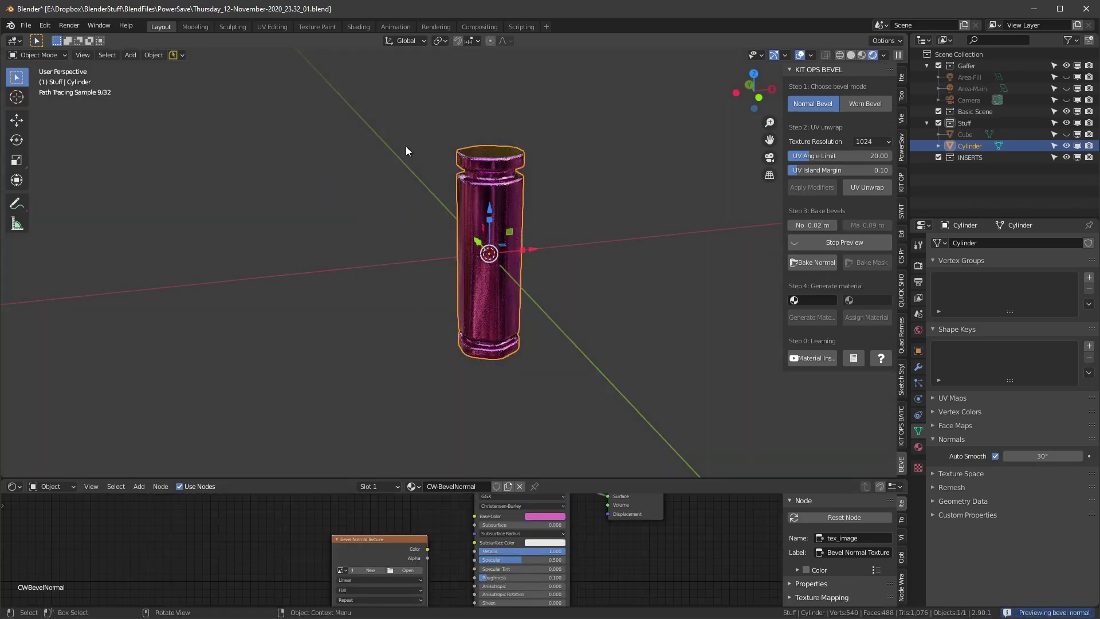
{"action": "scroll", "coordinate": [412, 145], "scroll_direction": "up", "scroll_amount": 4}
{"action": "middle_click_drag", "start_coordinate": [580, 184], "coordinate": [571, 188]}
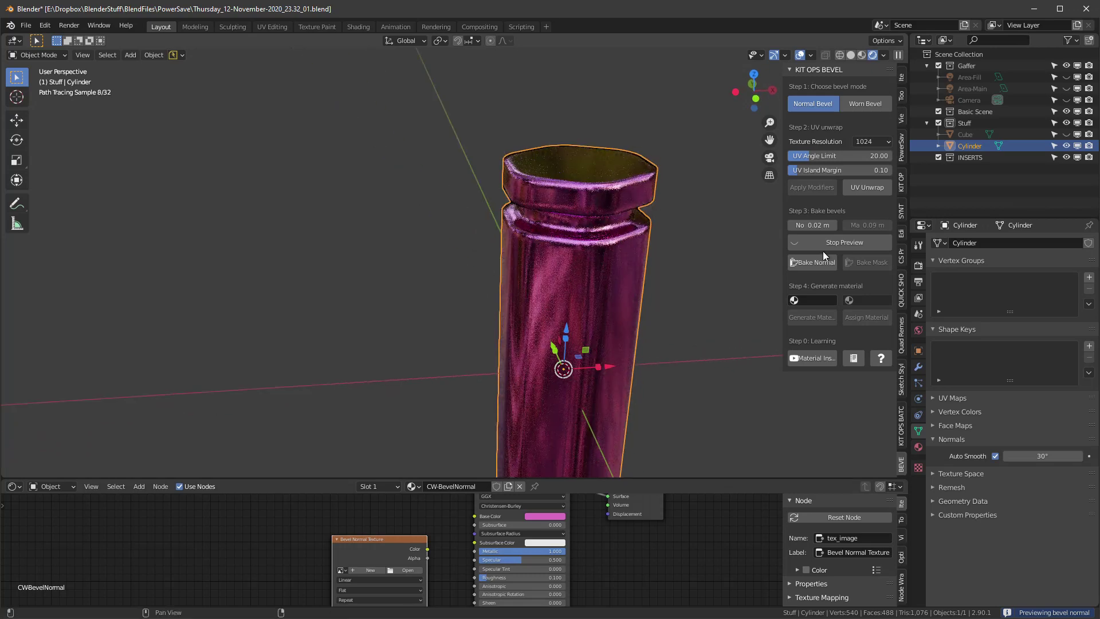
Step: Lower the handle's normal bevel width to 0.017 m and end the bevel preview
{"action": "left_click_drag", "start_coordinate": [816, 224], "coordinate": [805, 226]}
{"action": "scroll", "coordinate": [515, 229], "scroll_direction": "down", "scroll_amount": 6}
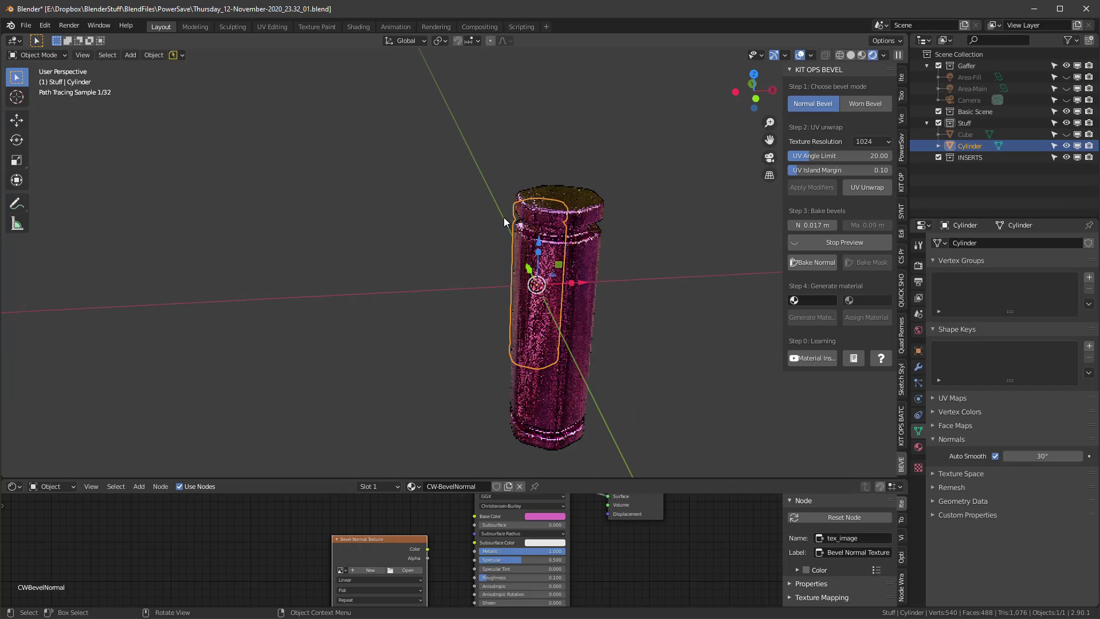
{"action": "middle_click_drag", "start_coordinate": [504, 217], "coordinate": [482, 114], "text": "shift"}
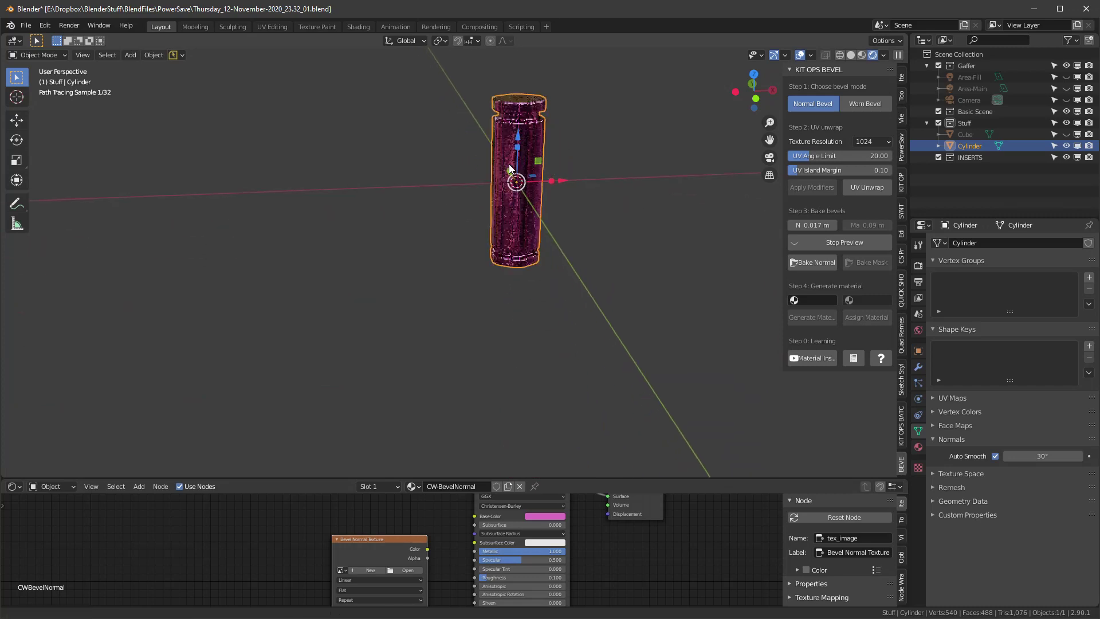
{"action": "left_click", "coordinate": [833, 241]}
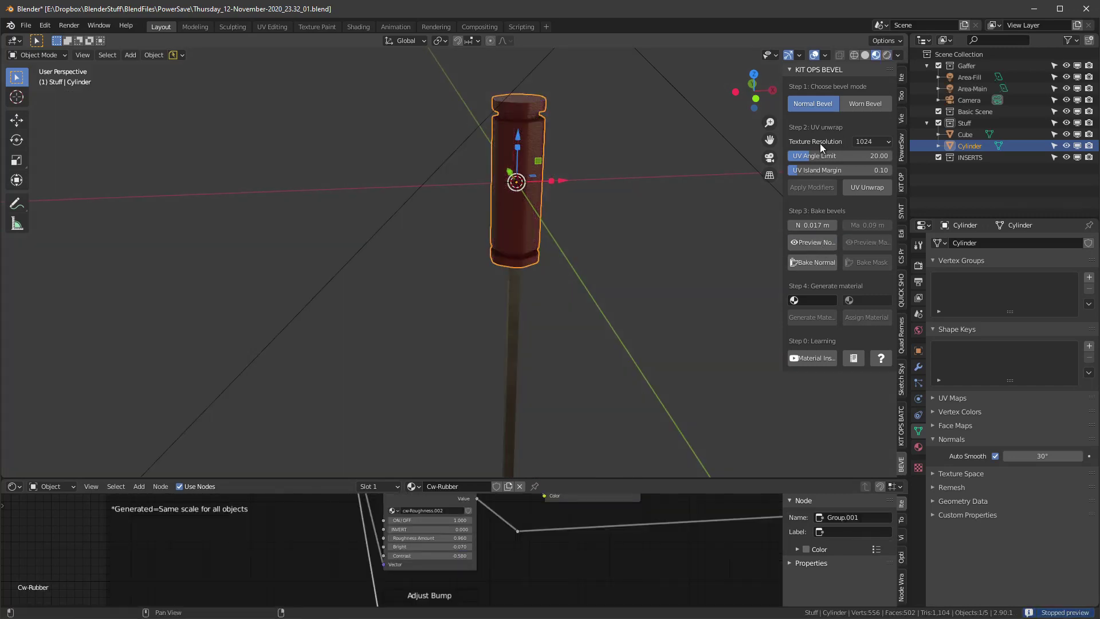
Step: Bake the handle's normal bevel to a 1024 texture and let the bake finish
{"action": "left_click", "coordinate": [799, 261]}
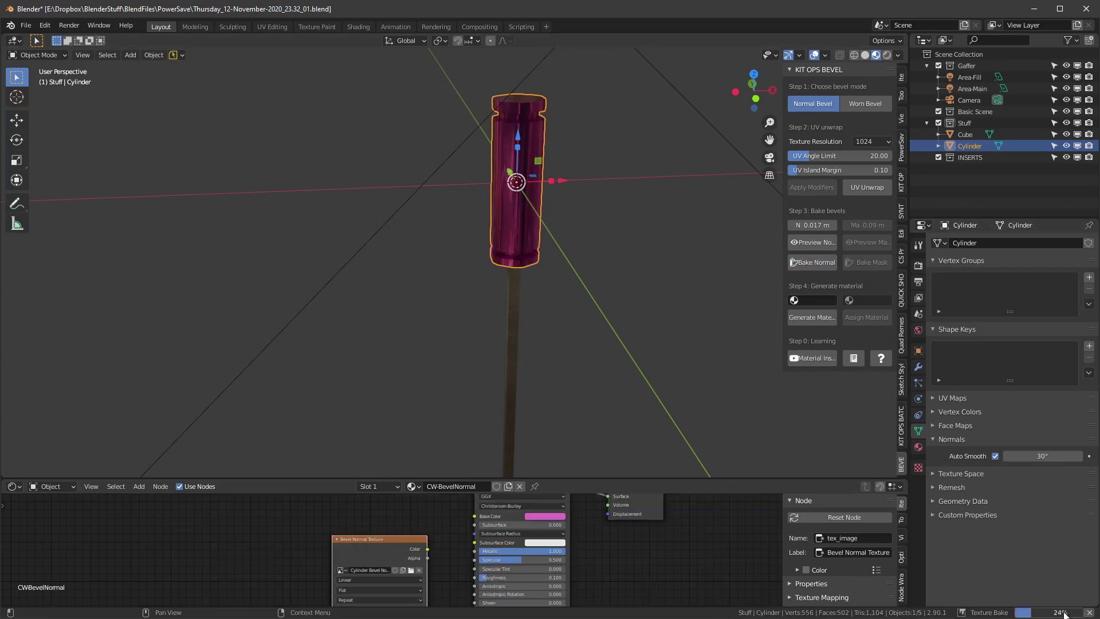
{"action": "mouse_move", "coordinate": [1063, 606]}
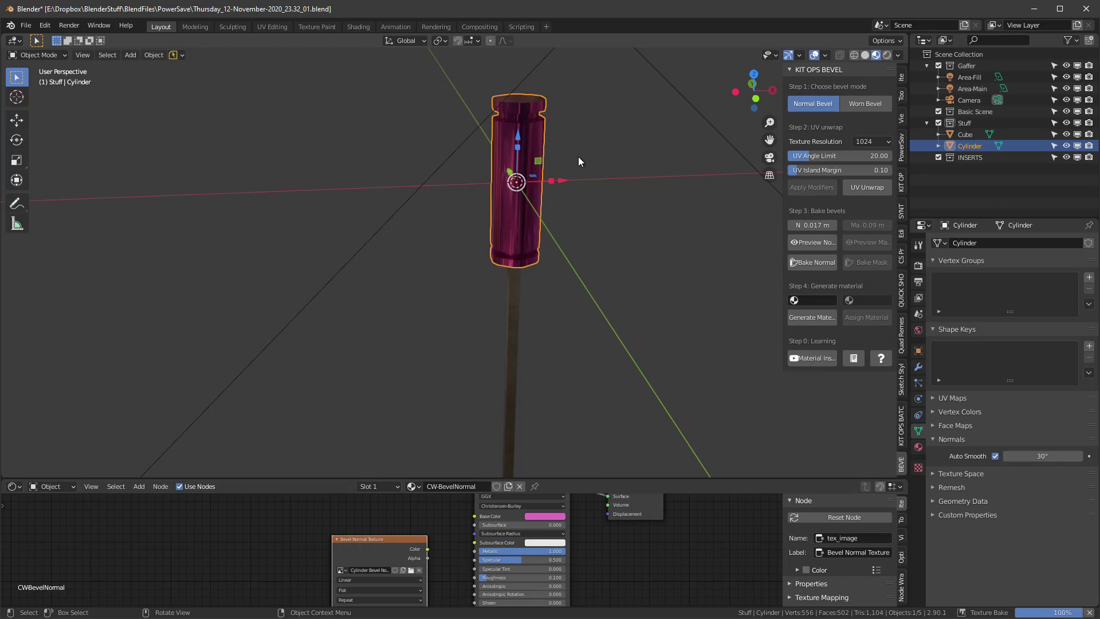
{"action": "middle_click_drag", "start_coordinate": [425, 180], "coordinate": [489, 192]}
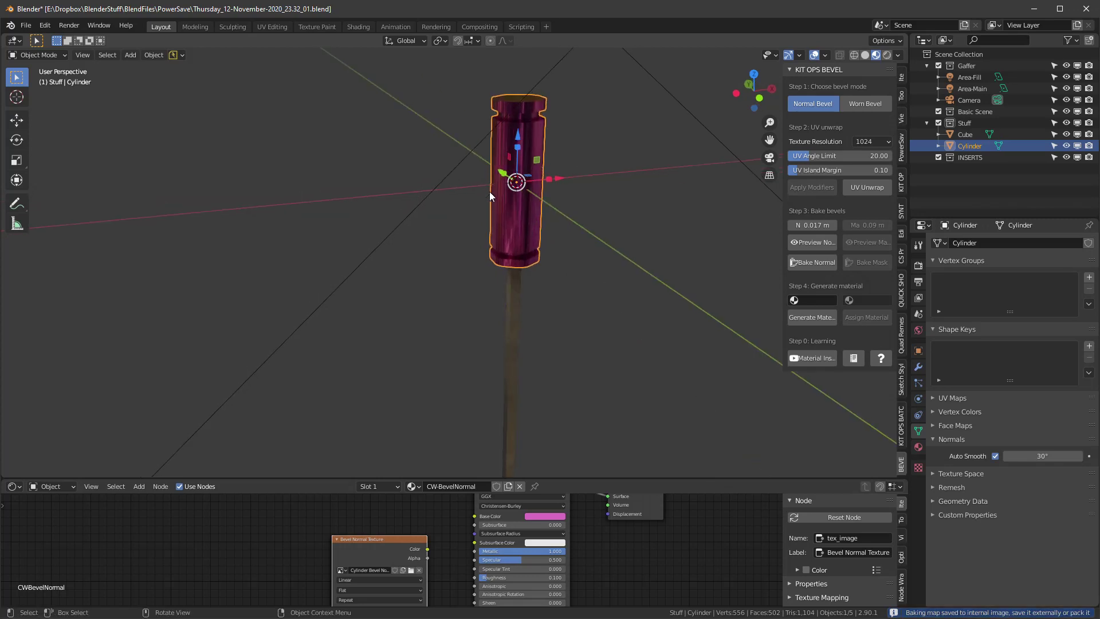
Step: Generate the handle's bevel material from the baked normals with CW-PaintMatte as its base and inspect the rim and groove
{"action": "left_click", "coordinate": [811, 318]}
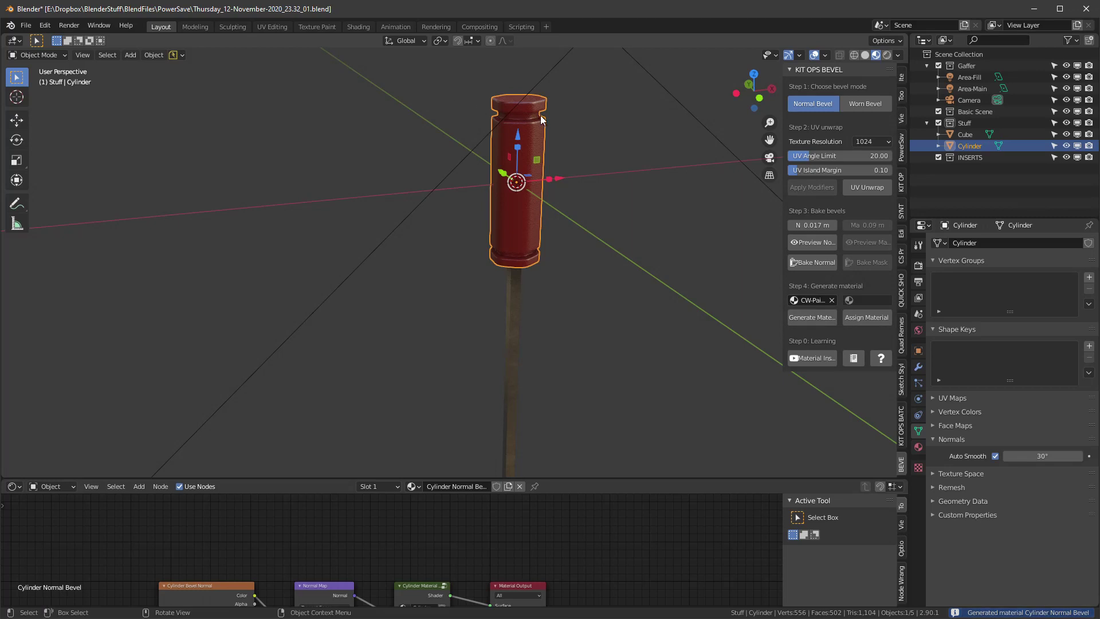
{"action": "scroll", "coordinate": [541, 115], "scroll_direction": "up", "scroll_amount": 5}
{"action": "middle_click_drag", "start_coordinate": [541, 115], "coordinate": [589, 118]}
{"action": "scroll", "coordinate": [559, 121], "scroll_direction": "down", "scroll_amount": 4}
{"action": "scroll", "coordinate": [556, 117], "scroll_direction": "up", "scroll_amount": 6}
{"action": "scroll", "coordinate": [519, 132], "scroll_direction": "up", "scroll_amount": 6}
{"action": "scroll", "coordinate": [519, 131], "scroll_direction": "down", "scroll_amount": 5}
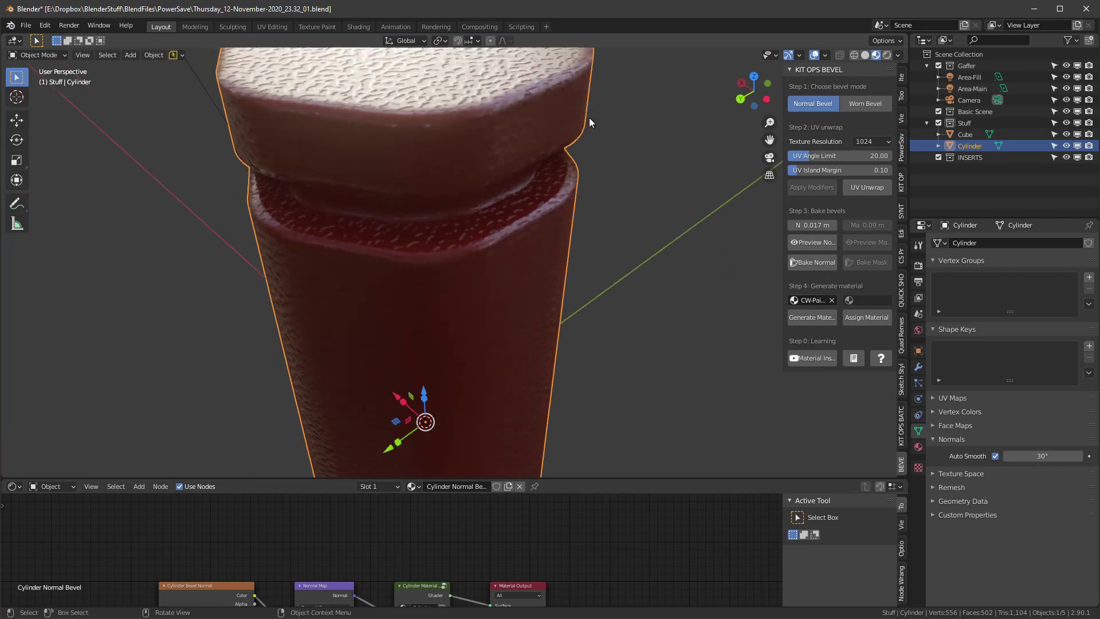
{"action": "scroll", "coordinate": [589, 118], "scroll_direction": "down", "scroll_amount": 3}
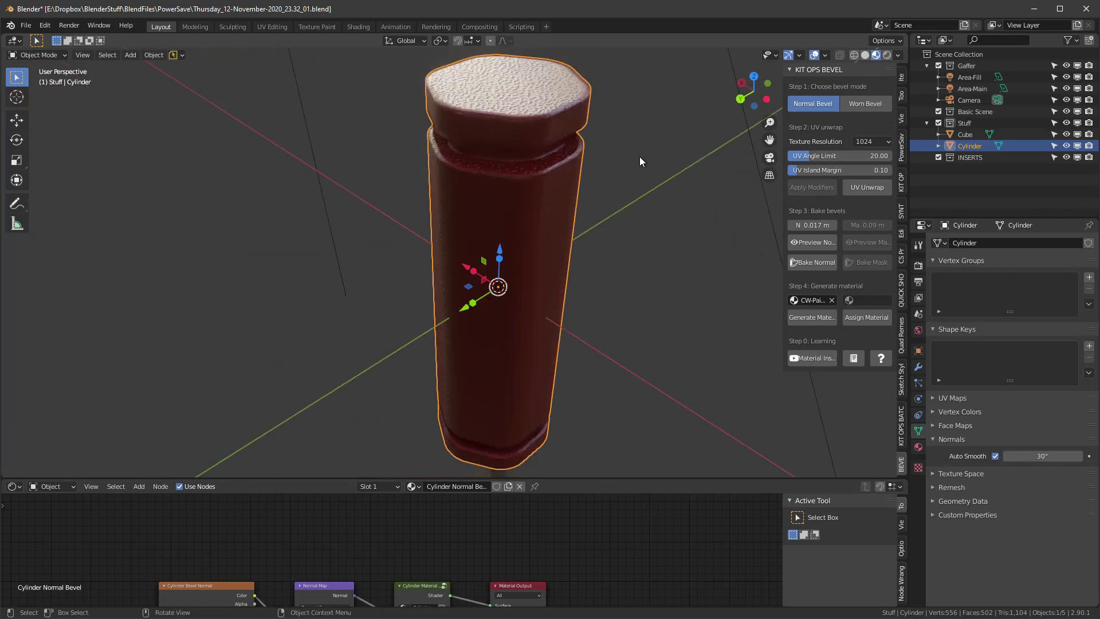
Step: Choose Cw-Rubber as the base material and regenerate the handle's normal bevel material from it
{"action": "left_click", "coordinate": [800, 304]}
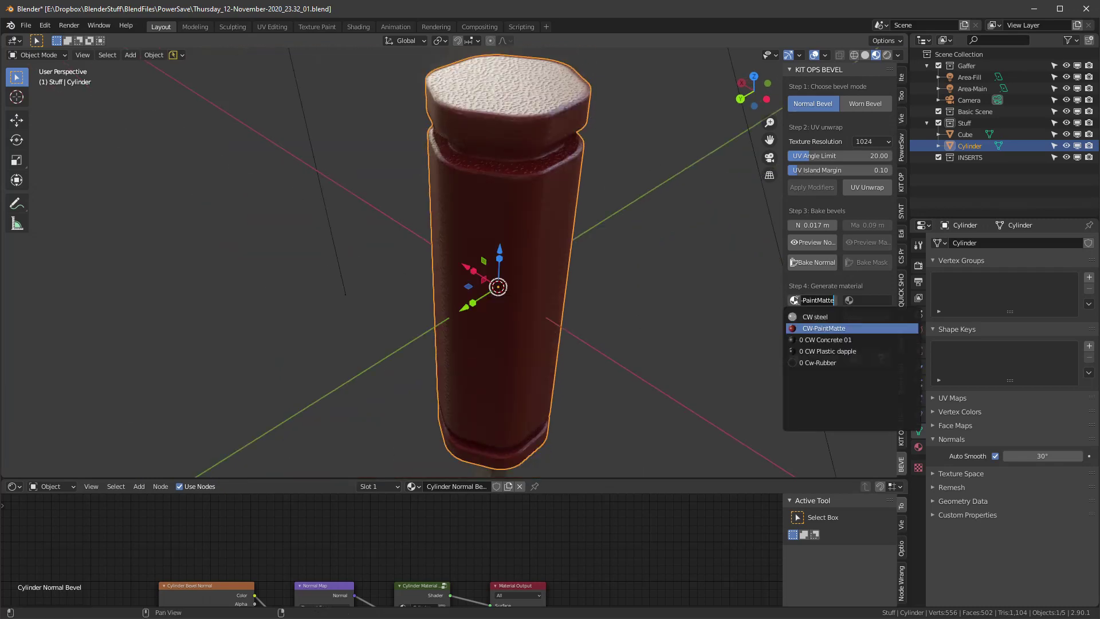
{"action": "left_click", "coordinate": [816, 361]}
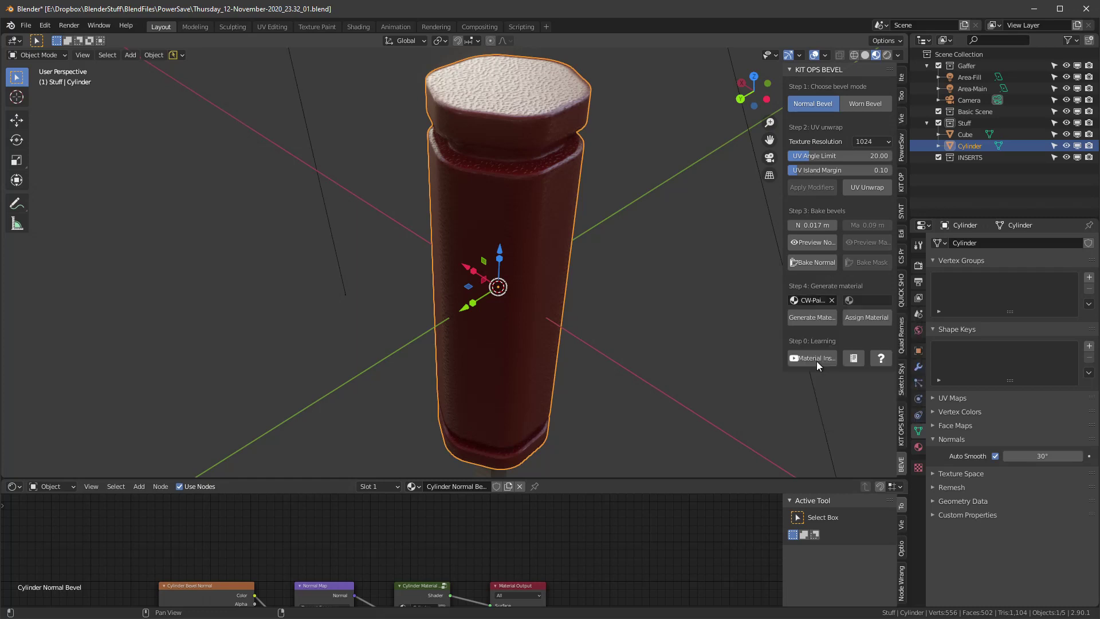
{"action": "left_click", "coordinate": [811, 301]}
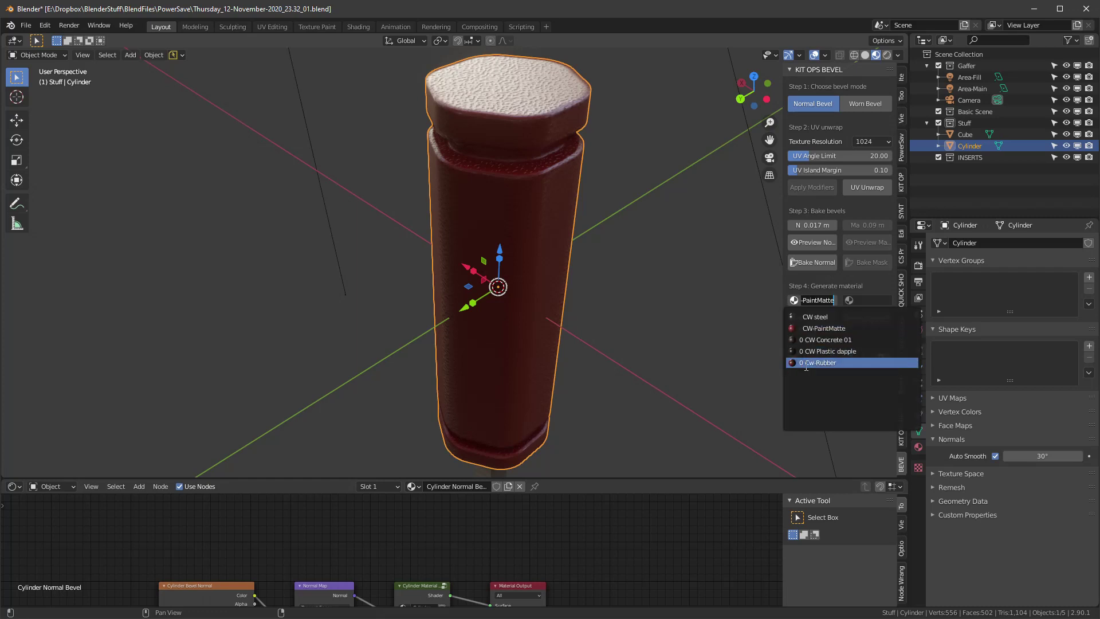
{"action": "left_click", "coordinate": [805, 365]}
{"action": "left_click", "coordinate": [812, 317]}
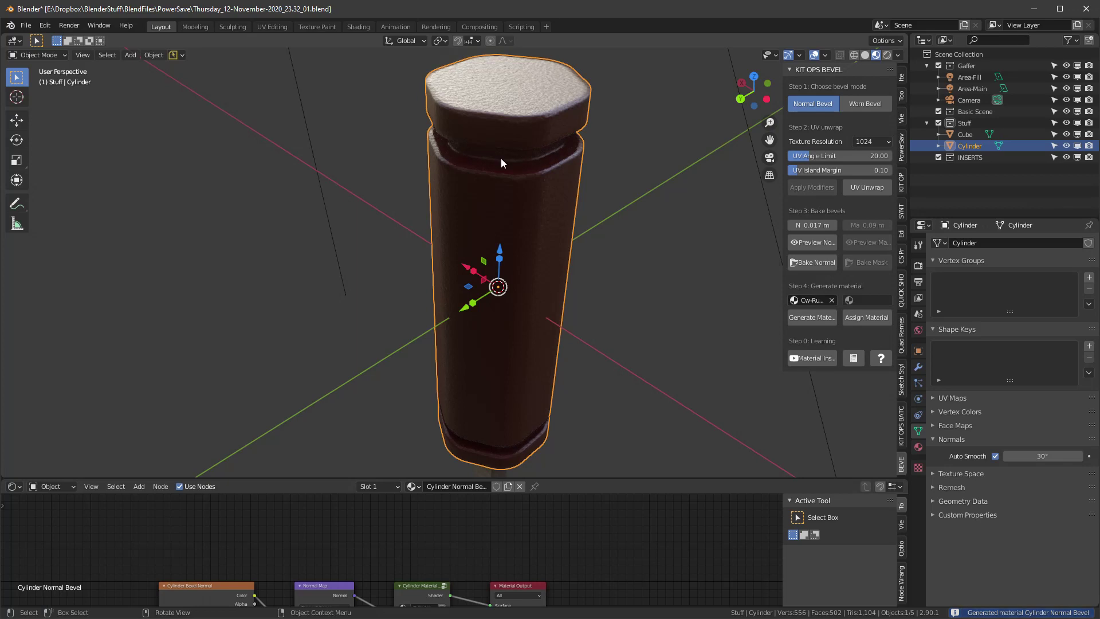
{"action": "middle_click_drag", "start_coordinate": [500, 158], "coordinate": [500, 400]}
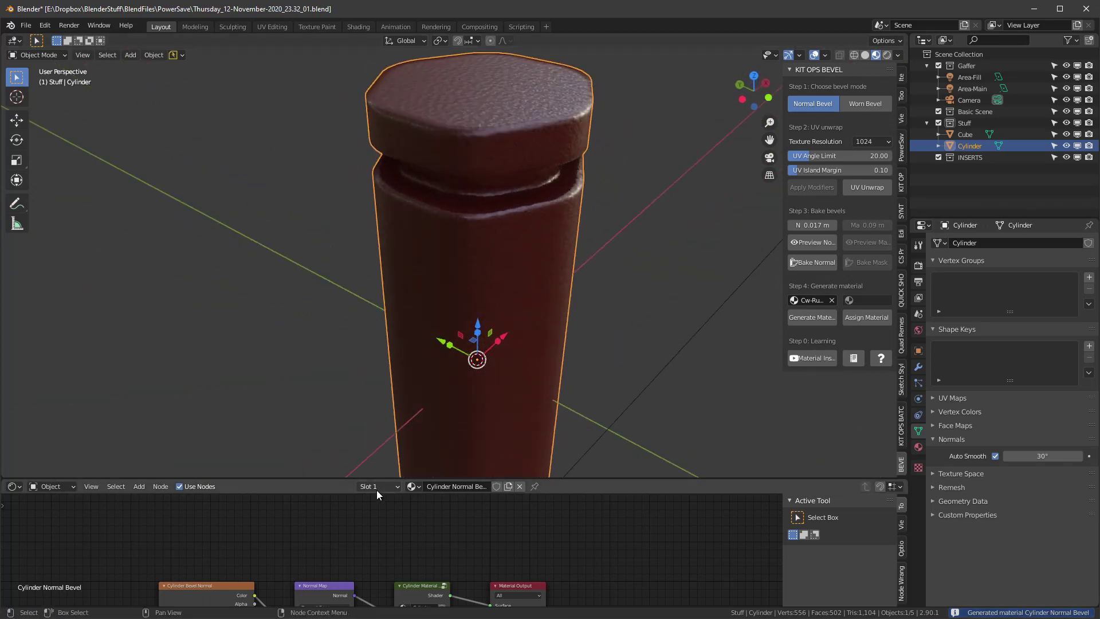
Step: Switch the handle back to the Cw-Rubber material and set Color Scale to 2 in its cw-scale.002 node
{"action": "left_click", "coordinate": [414, 485]}
{"action": "left_click", "coordinate": [439, 425]}
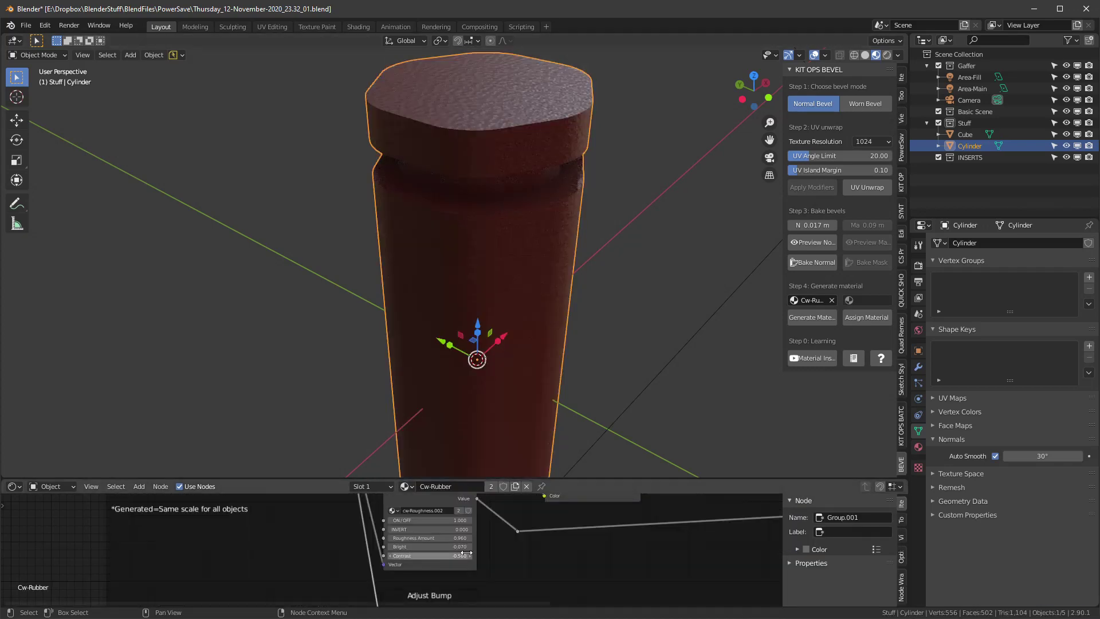
{"action": "scroll", "coordinate": [406, 512], "scroll_direction": "up", "scroll_amount": 5}
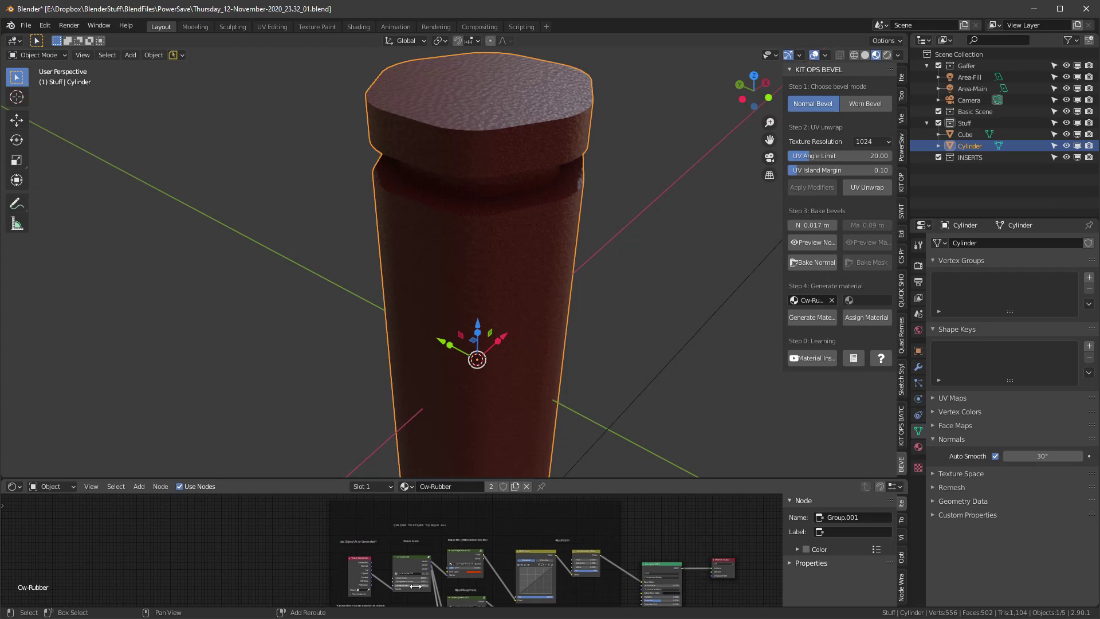
{"action": "scroll", "coordinate": [430, 564], "scroll_direction": "up", "scroll_amount": 5}
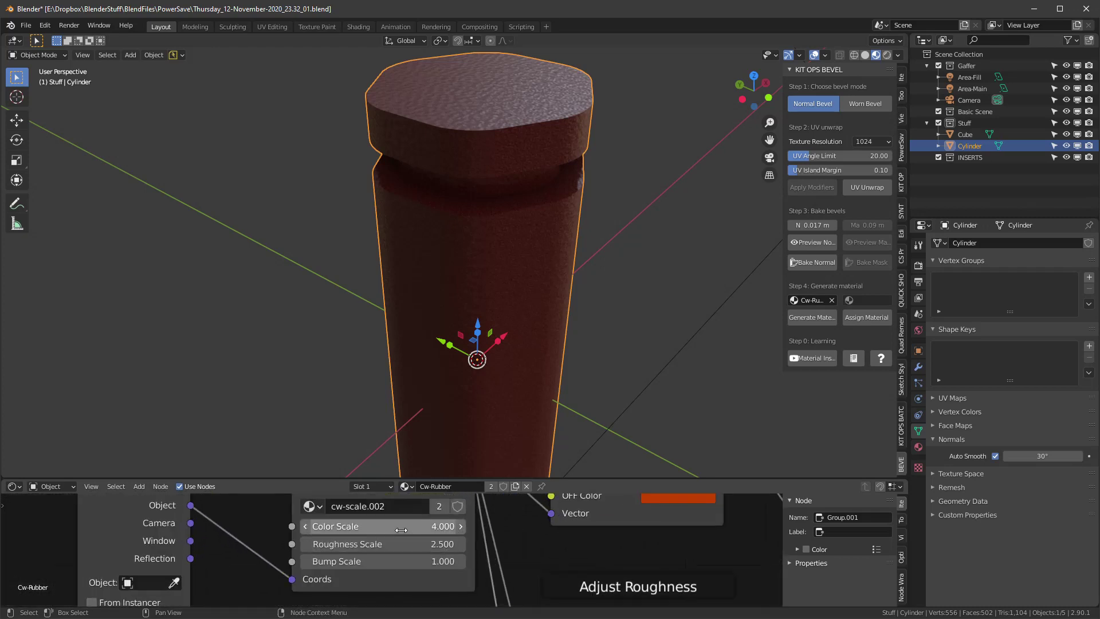
{"action": "left_click", "coordinate": [400, 527]}
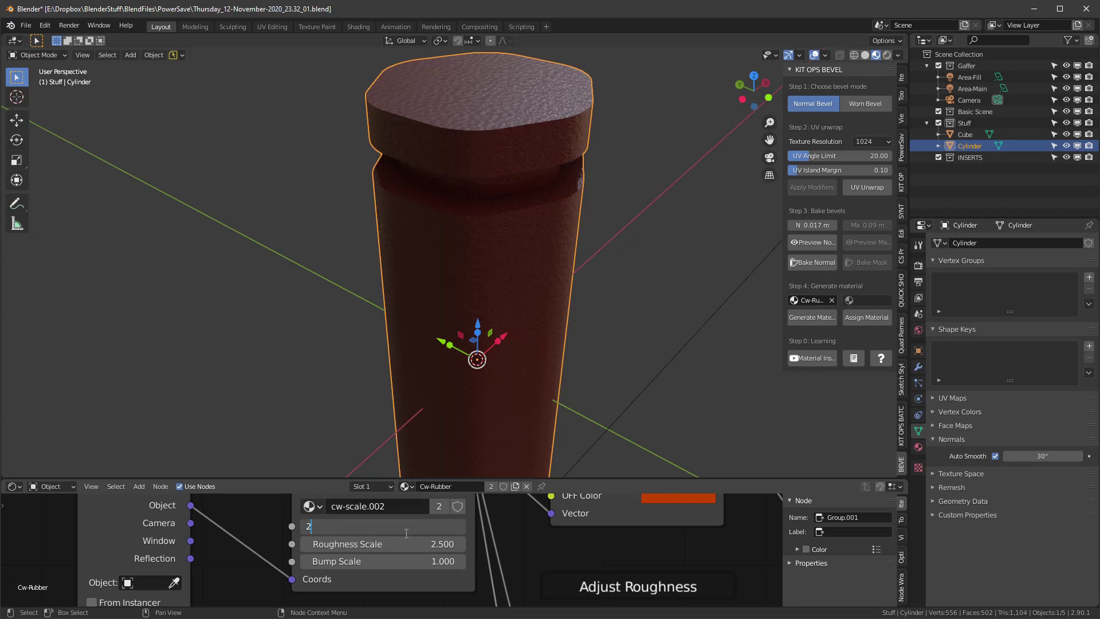
{"action": "key", "text": "Return"}
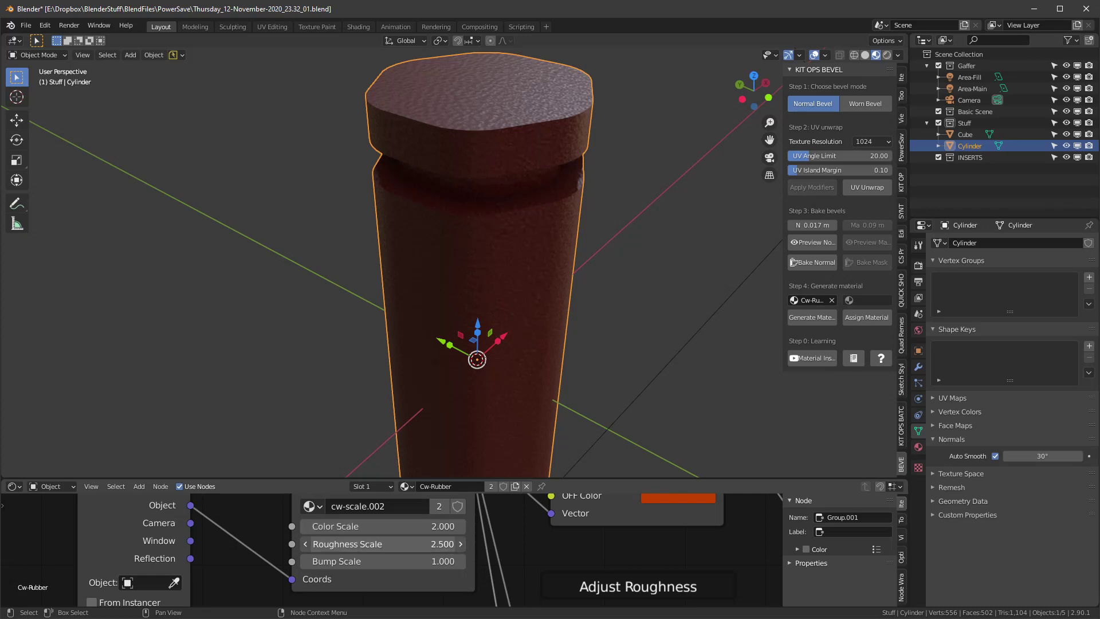
Step: Set the rubber material's Roughness Scale to 1 and its Bump Scale to 0.5
{"action": "left_click", "coordinate": [379, 544]}
{"action": "key", "text": "Return"}
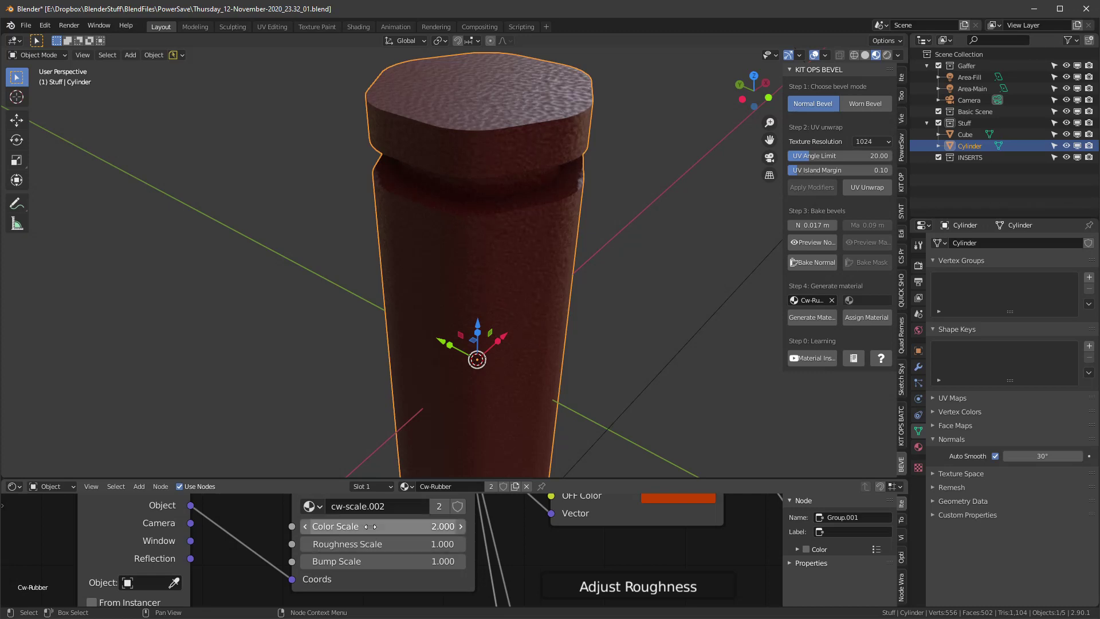
{"action": "left_click", "coordinate": [395, 561]}
{"action": "type", "text": "."}
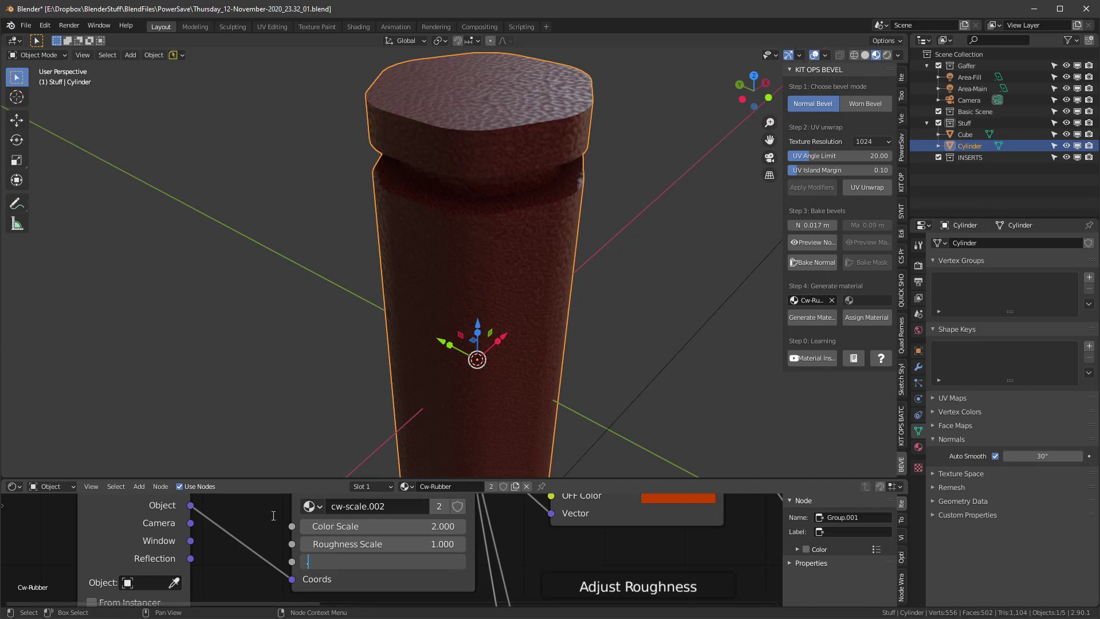
{"action": "type", "text": "5"}
{"action": "key", "text": "Return"}
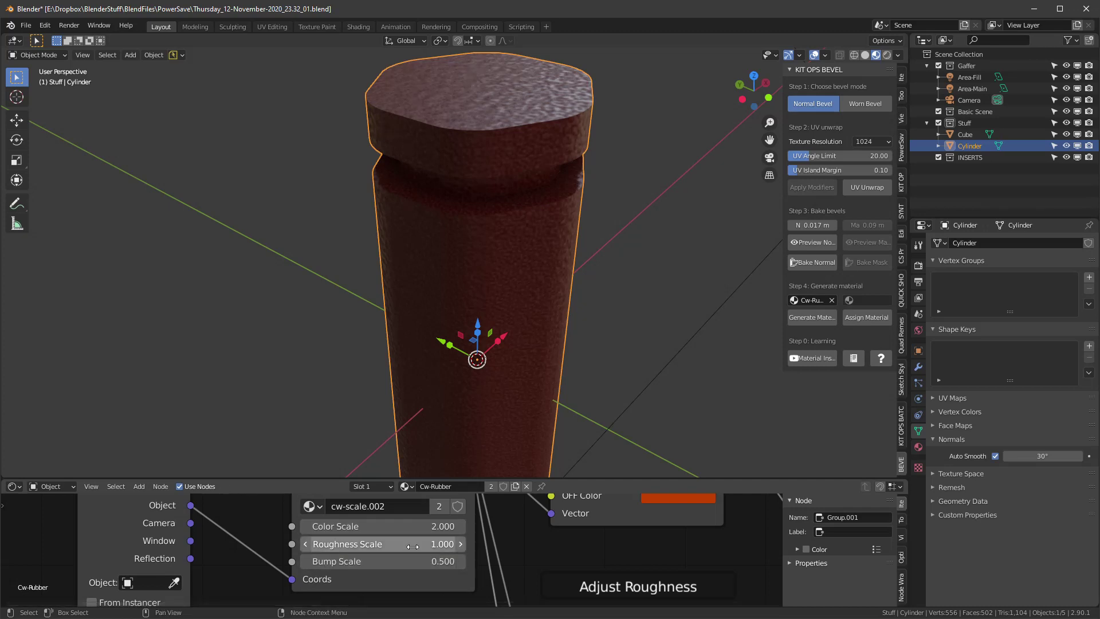
Step: Try several Roughness Scale values for the rubber material, including 0.1, and settle on 6
{"action": "left_click_drag", "start_coordinate": [413, 546], "coordinate": [458, 546]}
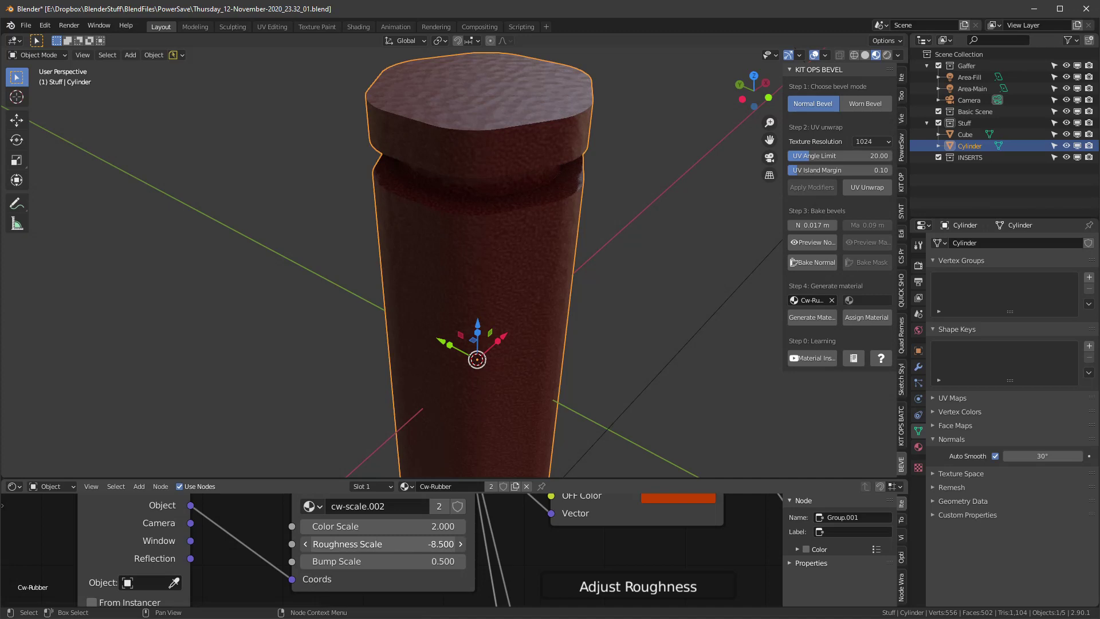
{"action": "left_click_drag", "start_coordinate": [423, 546], "coordinate": [421, 546]}
{"action": "left_click", "coordinate": [378, 543]}
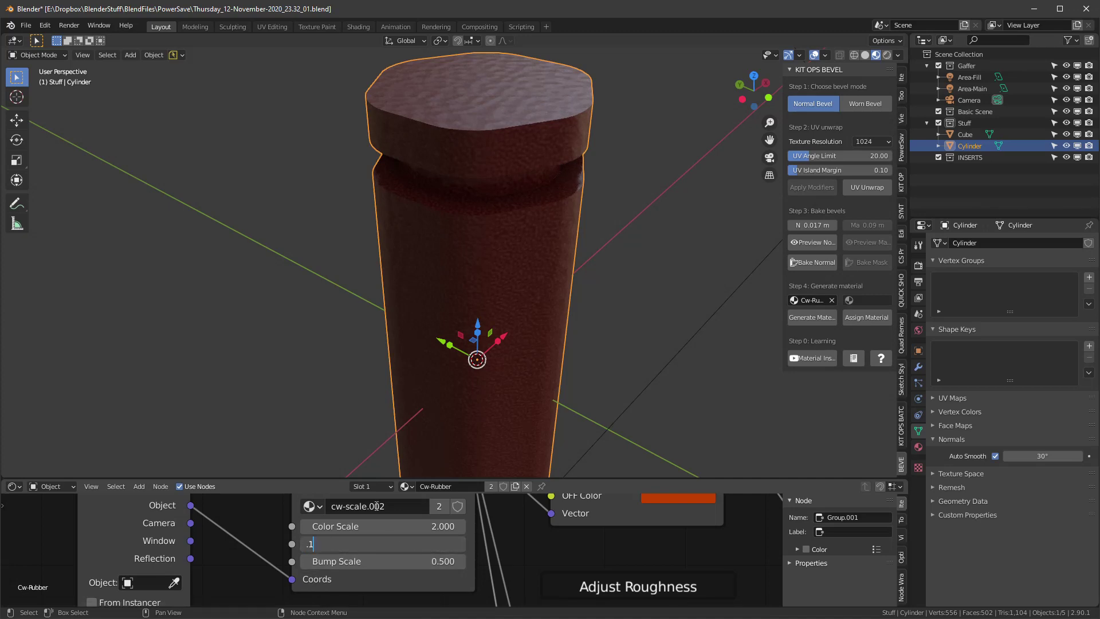
{"action": "type", "text": ".1"}
{"action": "key", "text": "Return"}
{"action": "left_click_drag", "start_coordinate": [379, 543], "coordinate": [387, 544]}
{"action": "left_click", "coordinate": [429, 544]}
{"action": "type", "text": "6"}
{"action": "key", "text": "Return"}
Step: Set the rubber material's Bump Scale to 5 and view the whole handle
{"action": "left_click", "coordinate": [379, 561]}
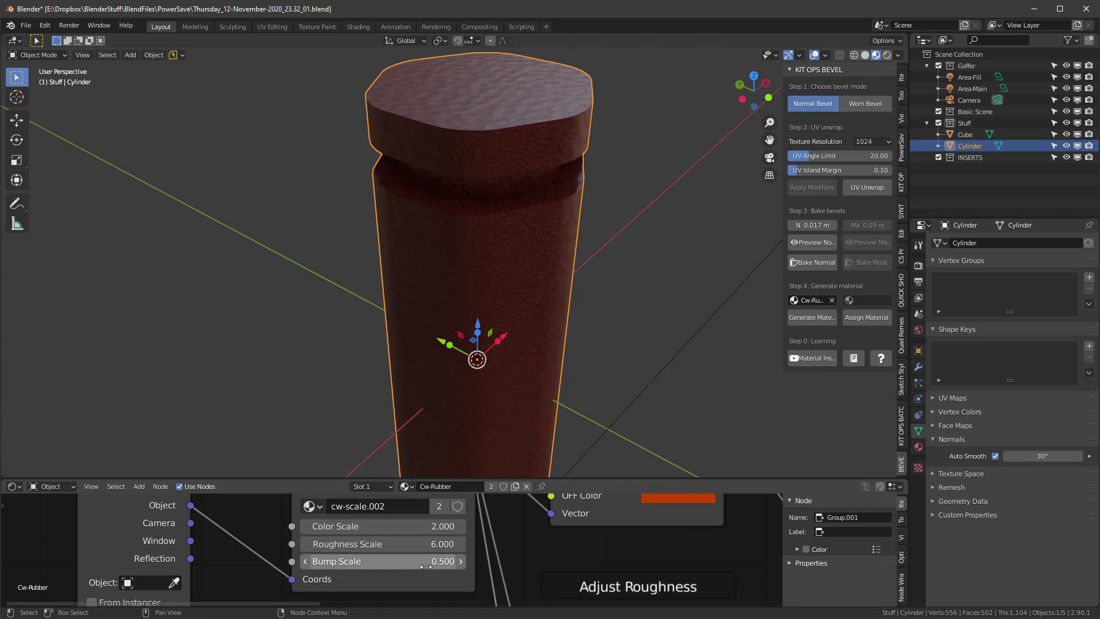
{"action": "key", "text": "Return"}
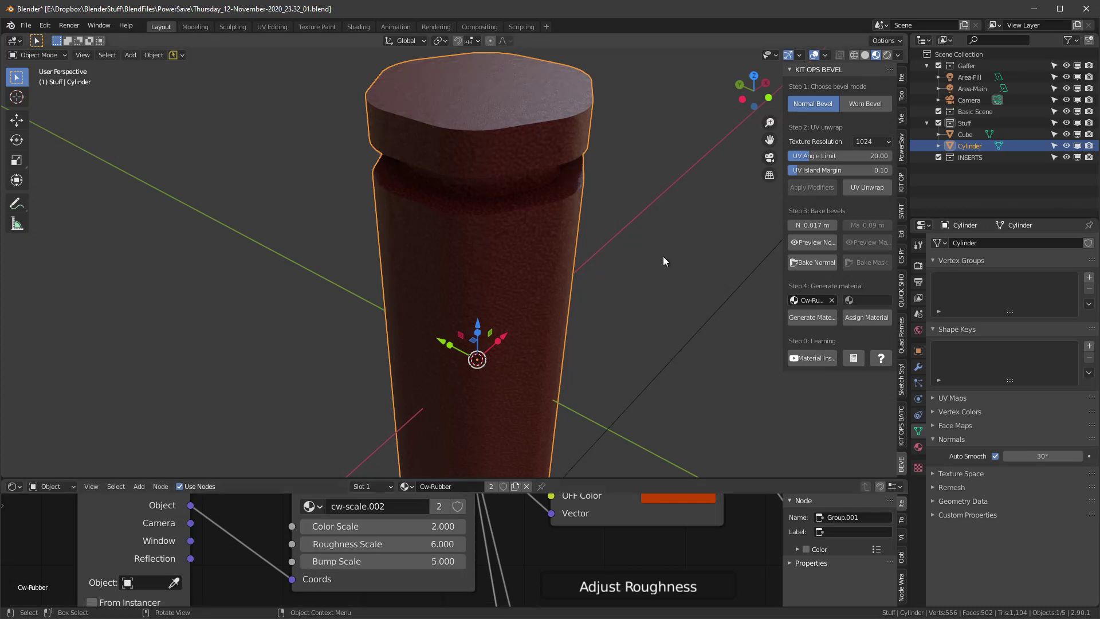
{"action": "mouse_move", "coordinate": [518, 123]}
{"action": "middle_mouse_down"}
{"action": "mouse_move", "coordinate": [517, 161]}
{"action": "mouse_move", "coordinate": [587, 110]}
{"action": "mouse_move", "coordinate": [534, 132]}
{"action": "middle_mouse_up"}
{"action": "scroll", "coordinate": [537, 116], "scroll_direction": "up", "scroll_amount": 1}
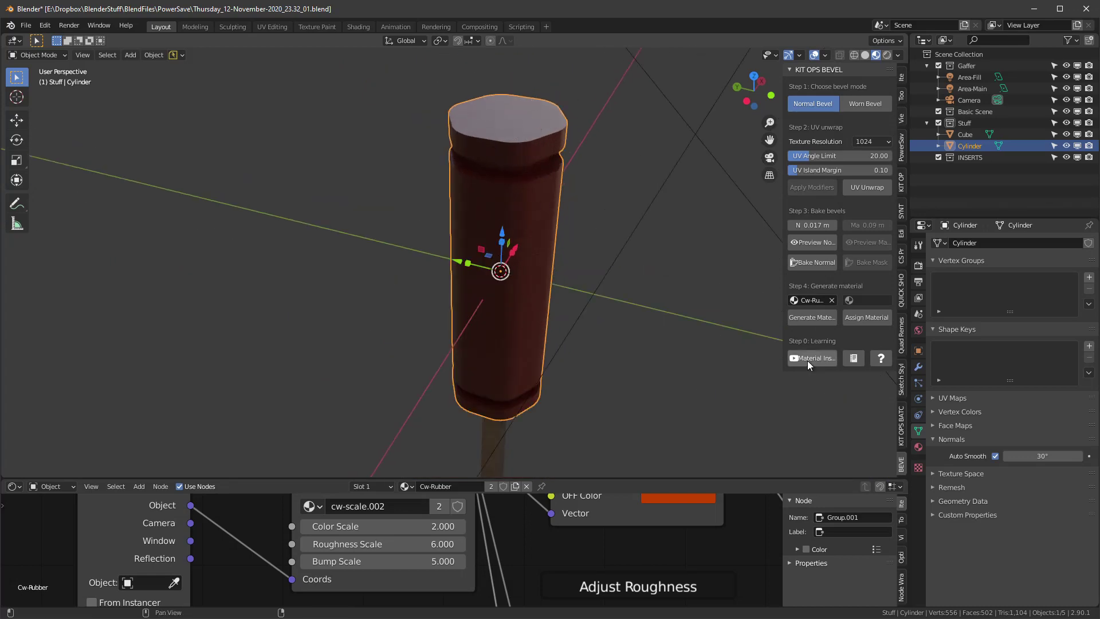
Step: Regenerate the handle's normal bevel material from the rescaled Cw-Rubber and inspect its surface and edges
{"action": "left_click", "coordinate": [820, 315]}
{"action": "middle_click_drag", "start_coordinate": [522, 220], "coordinate": [507, 252]}
{"action": "scroll", "coordinate": [521, 193], "scroll_direction": "up", "scroll_amount": 6}
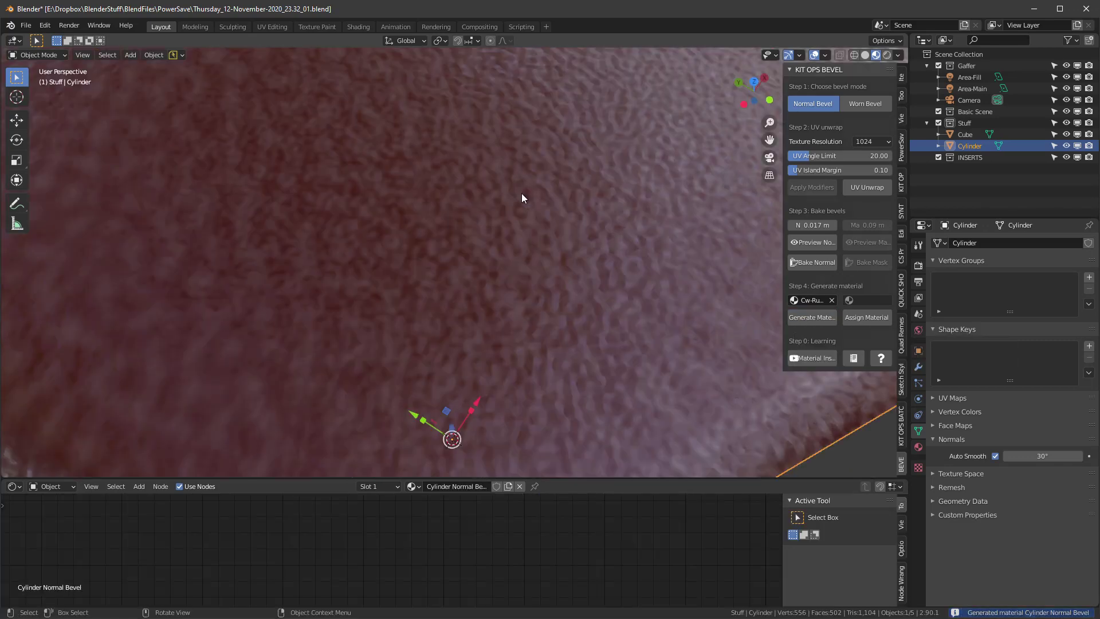
{"action": "scroll", "coordinate": [521, 193], "scroll_direction": "down", "scroll_amount": 2}
{"action": "middle_click_drag", "start_coordinate": [522, 193], "coordinate": [562, 148]}
{"action": "scroll", "coordinate": [455, 167], "scroll_direction": "down", "scroll_amount": 2}
{"action": "scroll", "coordinate": [561, 149], "scroll_direction": "down", "scroll_amount": 5}
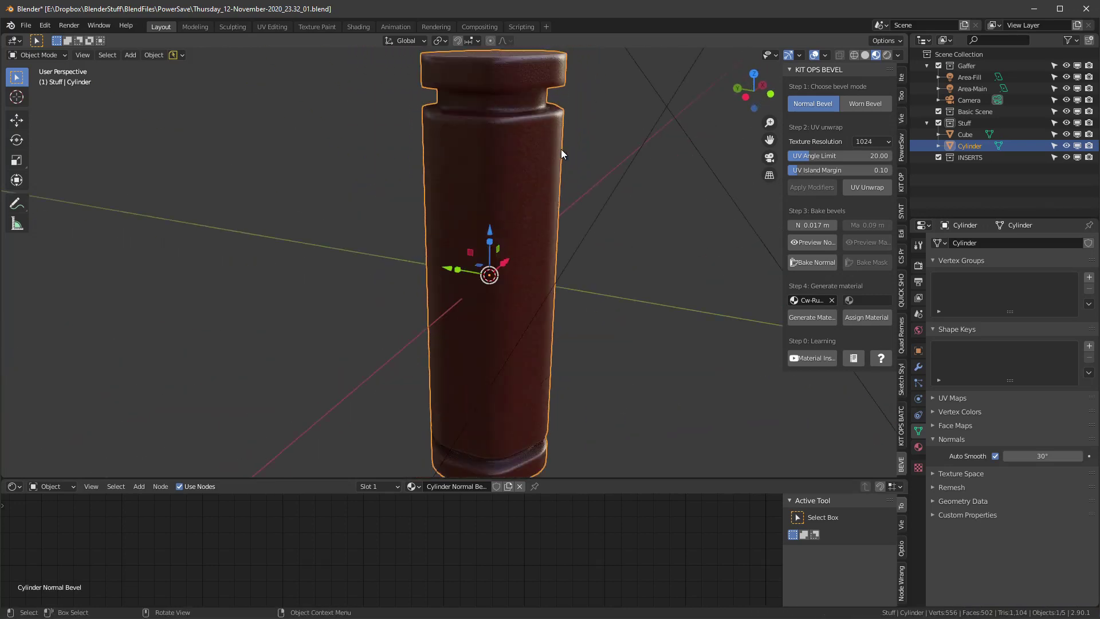
{"action": "scroll", "coordinate": [528, 332], "scroll_direction": "up", "scroll_amount": 3}
Step: Set the blade's CW steel material to Color Scale 5.5, Roughness Scale 2.4 and Bump Scale 3.5, and check the blade
{"action": "left_click", "coordinate": [527, 318]}
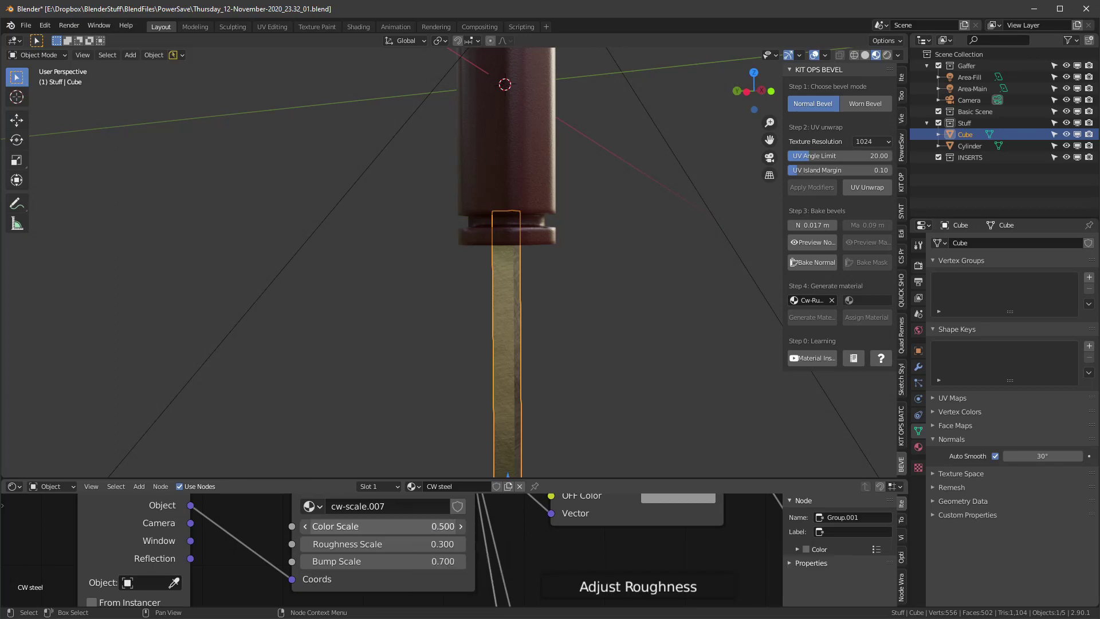
{"action": "left_click_drag", "start_coordinate": [423, 542], "coordinate": [544, 543]}
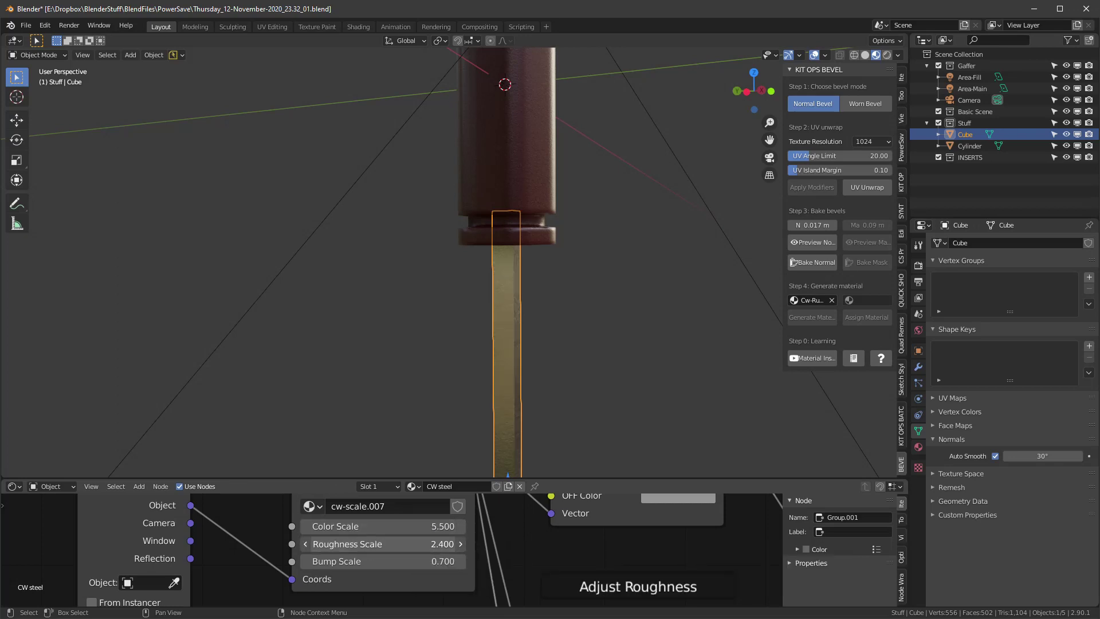
{"action": "double_click", "coordinate": [410, 568]}
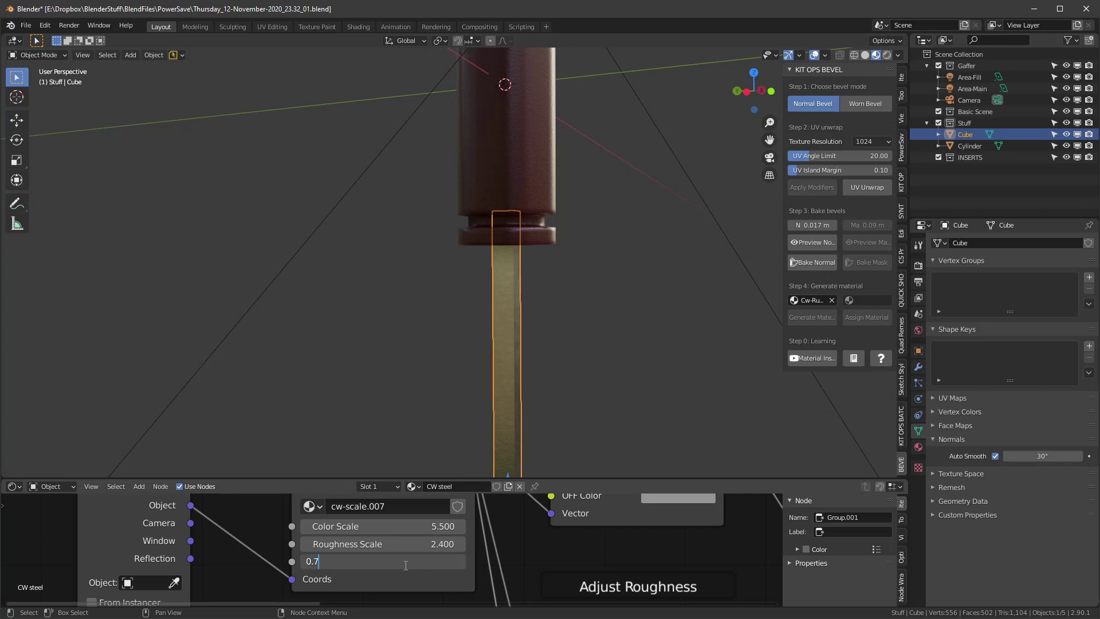
{"action": "key", "text": "Escape"}
{"action": "scroll", "coordinate": [486, 343], "scroll_direction": "up", "scroll_amount": 3}
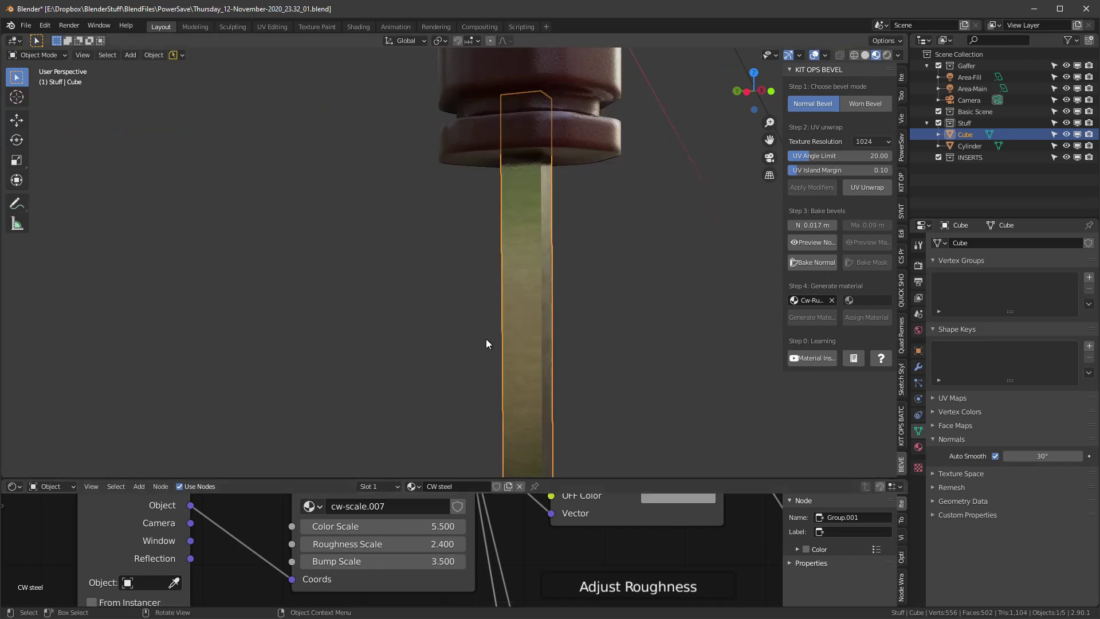
{"action": "scroll", "coordinate": [545, 252], "scroll_direction": "down", "scroll_amount": 3}
{"action": "middle_click_drag", "start_coordinate": [528, 235], "coordinate": [470, 255]}
{"action": "scroll", "coordinate": [461, 220], "scroll_direction": "down", "scroll_amount": 4}
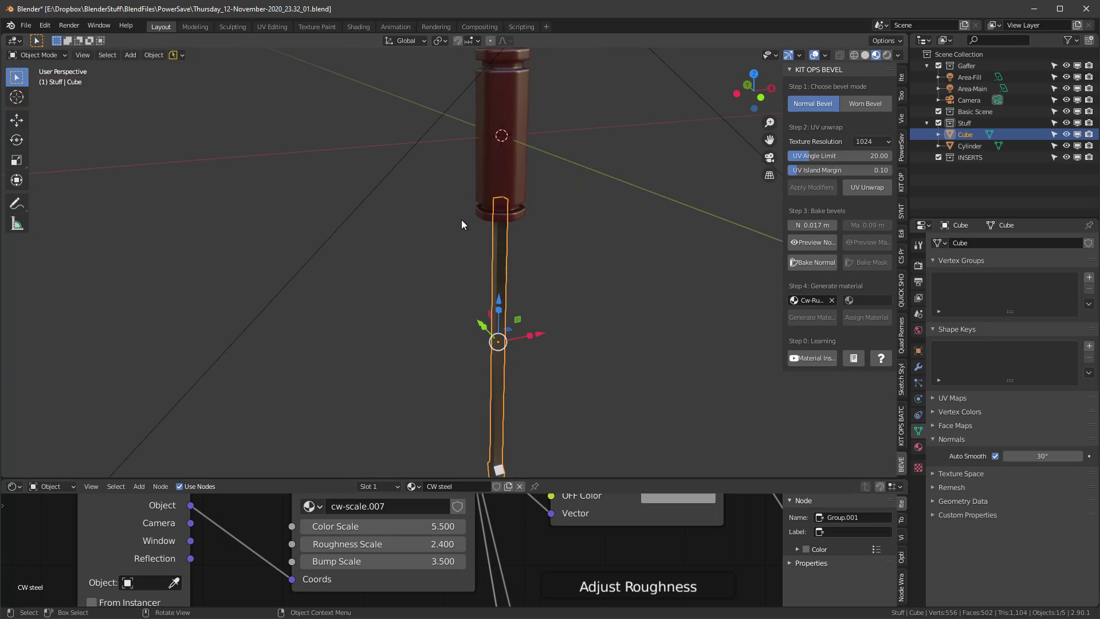
{"action": "scroll", "coordinate": [495, 295], "scroll_direction": "up", "scroll_amount": 4}
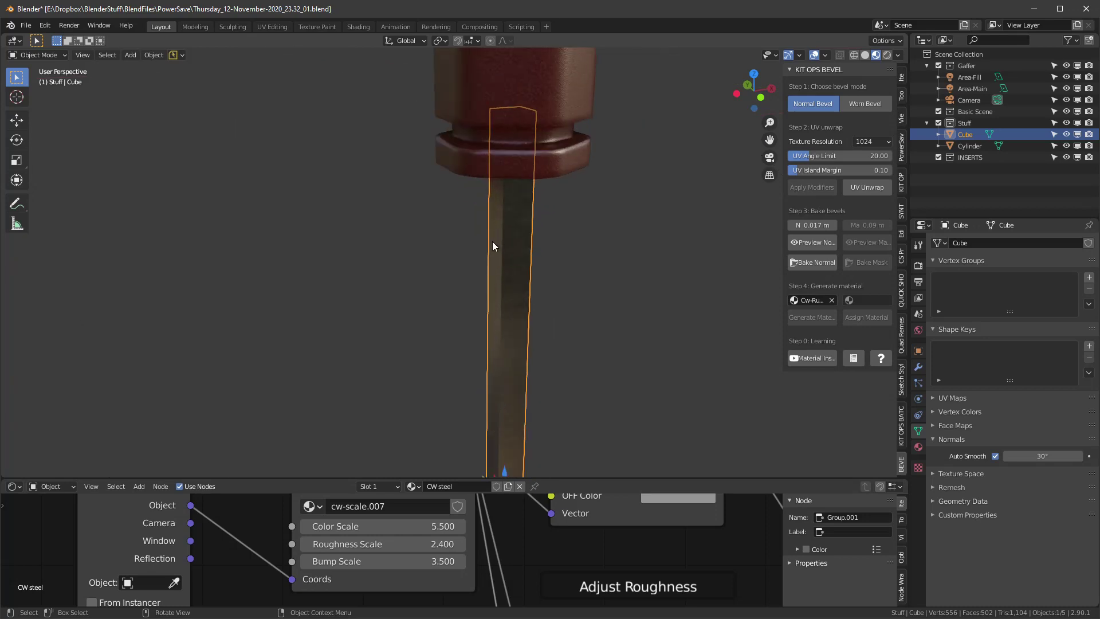
Step: Preview the normal bevel on the screwdriver blade and set its normal bevel width to 0.012 m
{"action": "scroll", "coordinate": [463, 256], "scroll_direction": "down", "scroll_amount": 2}
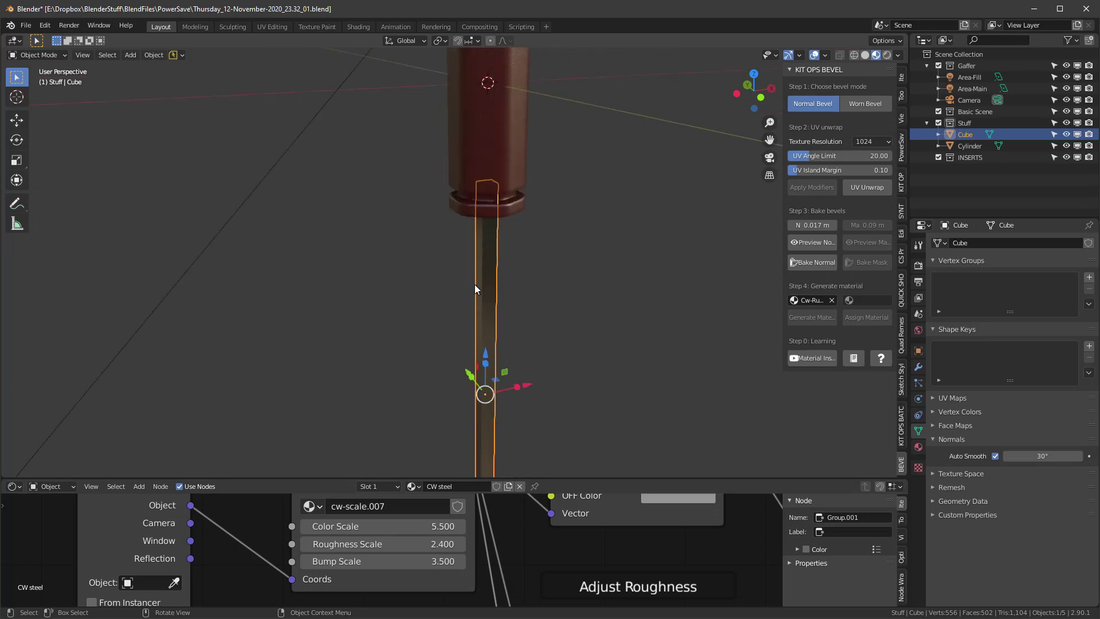
{"action": "left_click", "coordinate": [814, 242]}
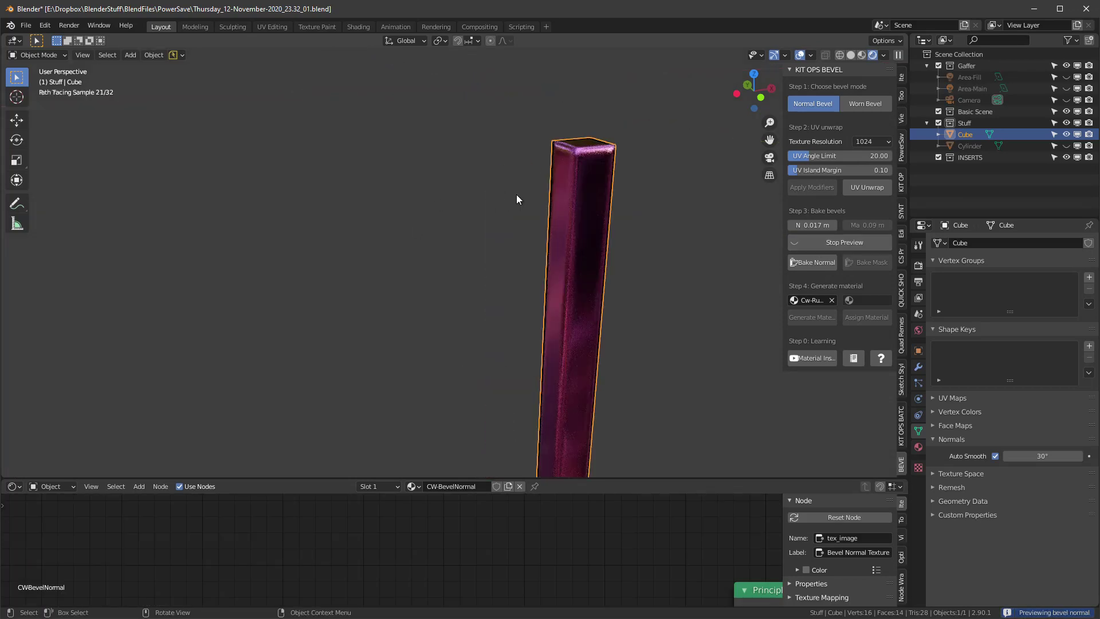
{"action": "scroll", "coordinate": [517, 194], "scroll_direction": "up", "scroll_amount": 2}
{"action": "left_click_drag", "start_coordinate": [820, 225], "coordinate": [843, 225]}
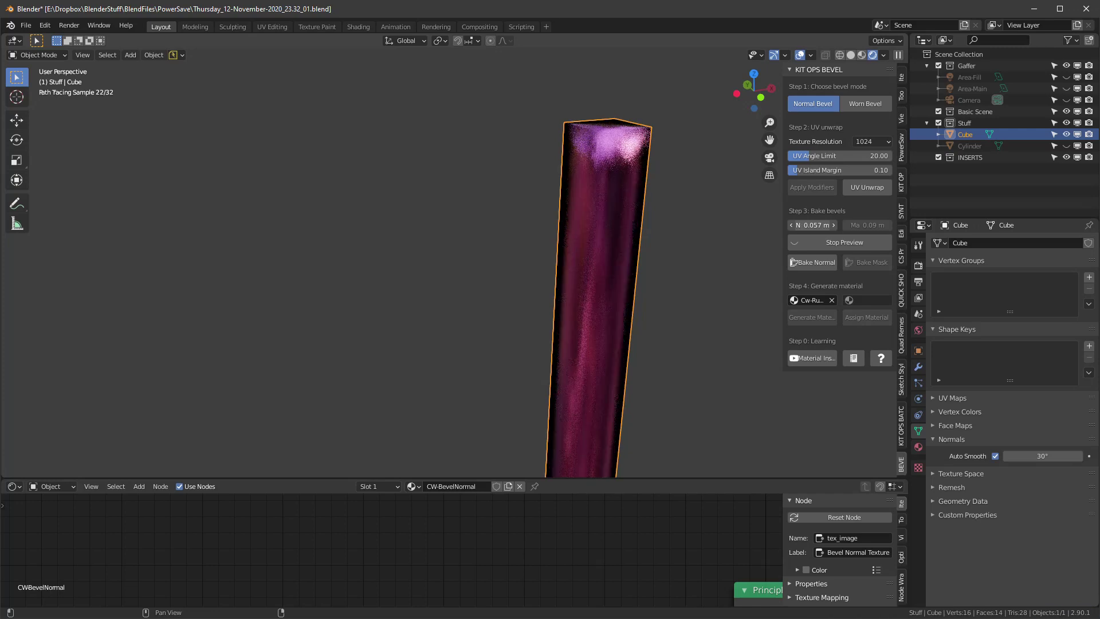
{"action": "left_click_drag", "start_coordinate": [815, 226], "coordinate": [793, 225]}
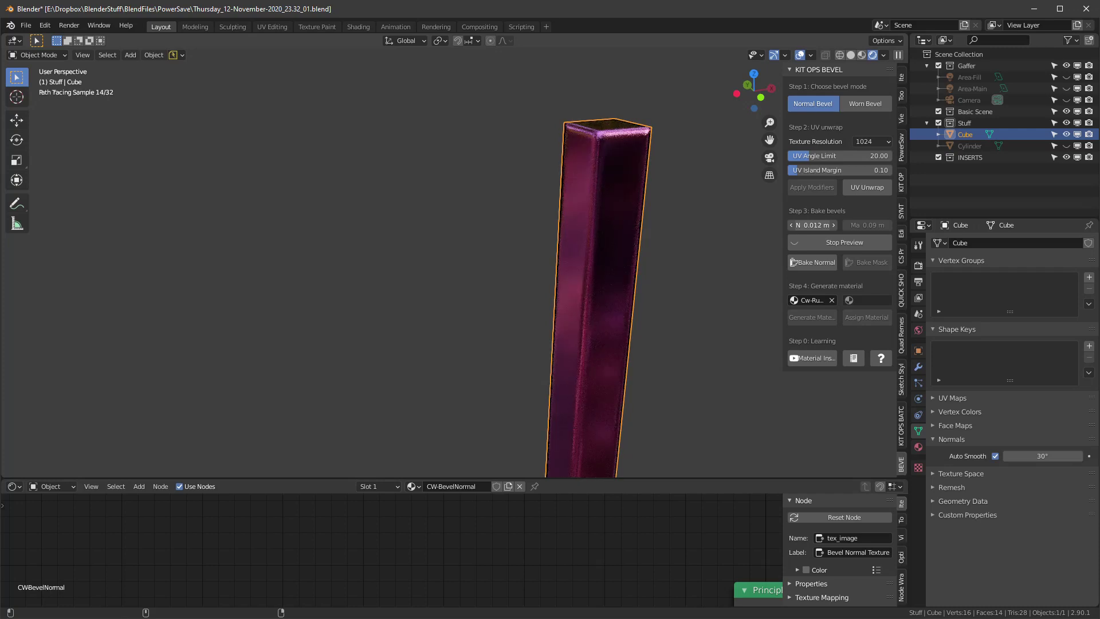
Step: Stop the bevel preview and bake the blade's normal bevel
{"action": "scroll", "coordinate": [413, 184], "scroll_direction": "down", "scroll_amount": 6}
{"action": "middle_click_drag", "start_coordinate": [514, 234], "coordinate": [533, 180], "text": "shift"}
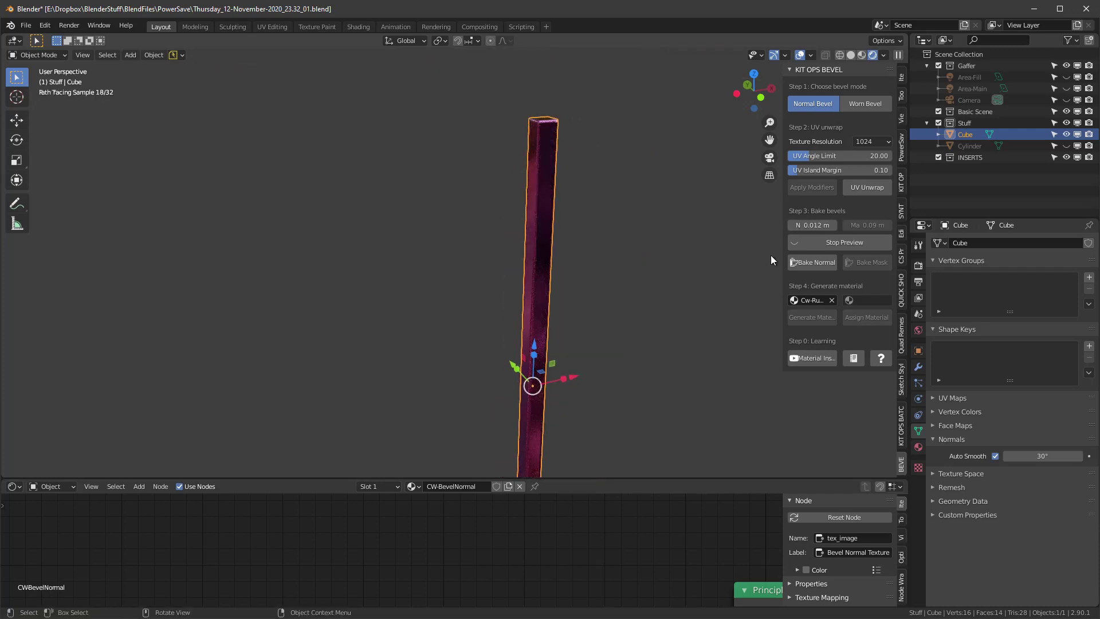
{"action": "left_click", "coordinate": [804, 242]}
{"action": "left_click", "coordinate": [811, 262]}
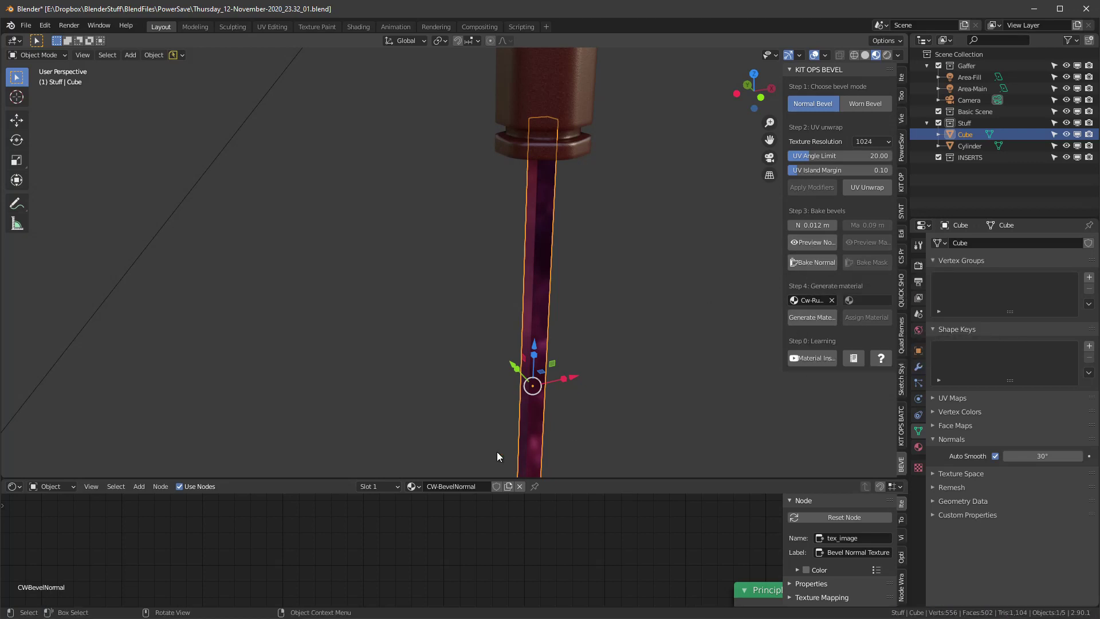
Step: Reassign CW steel to the blade and generate its normal bevel material with CW steel as the source material
{"action": "left_click", "coordinate": [413, 486]}
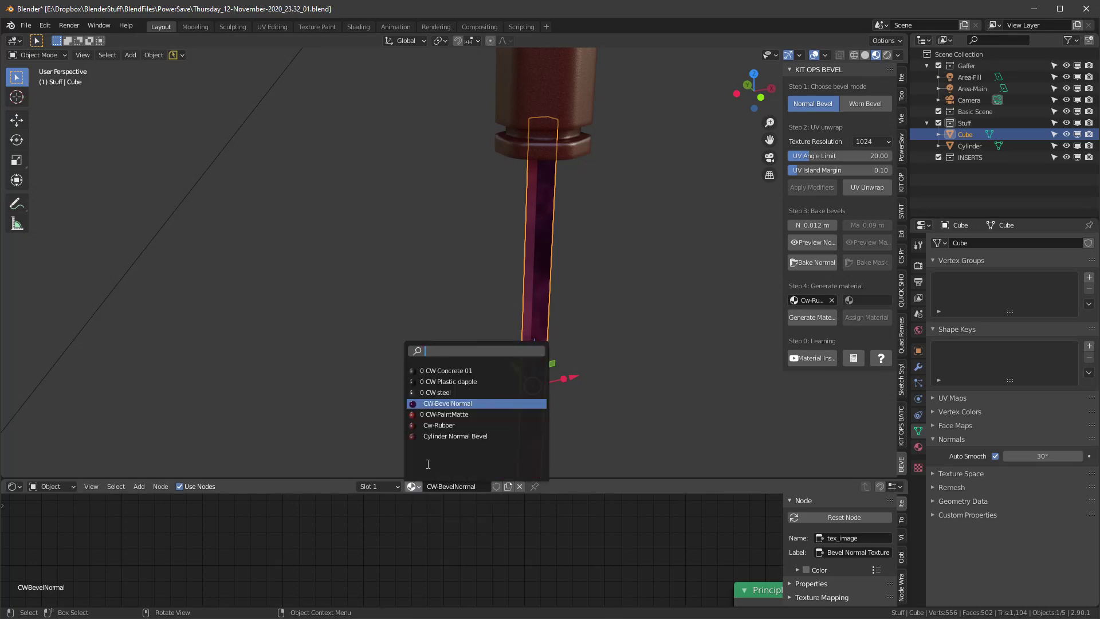
{"action": "left_click", "coordinate": [441, 393]}
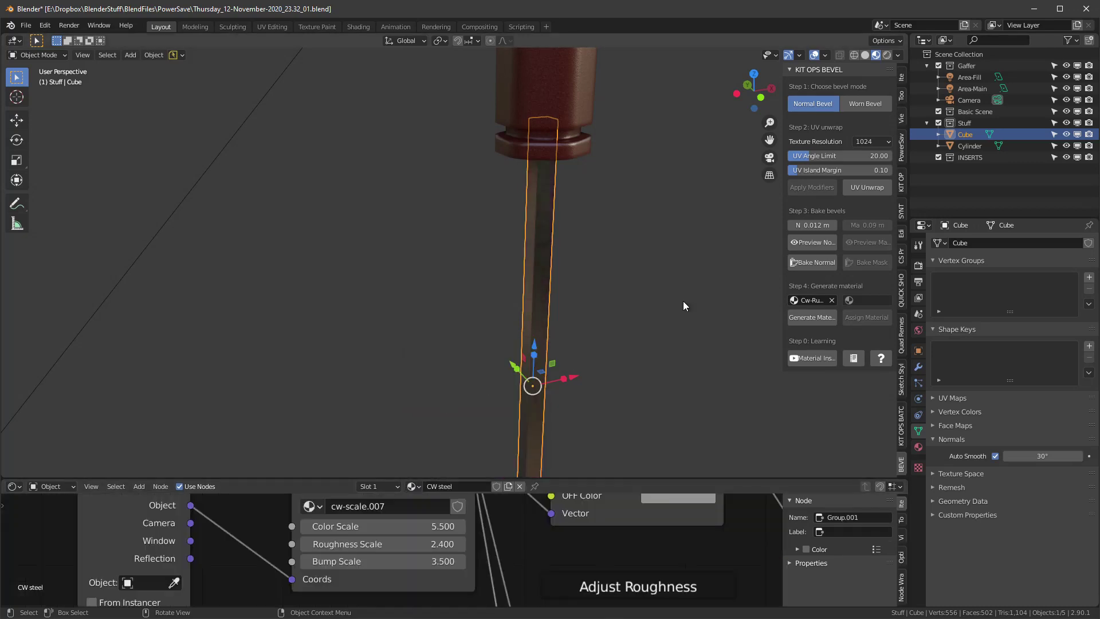
{"action": "left_click", "coordinate": [818, 317]}
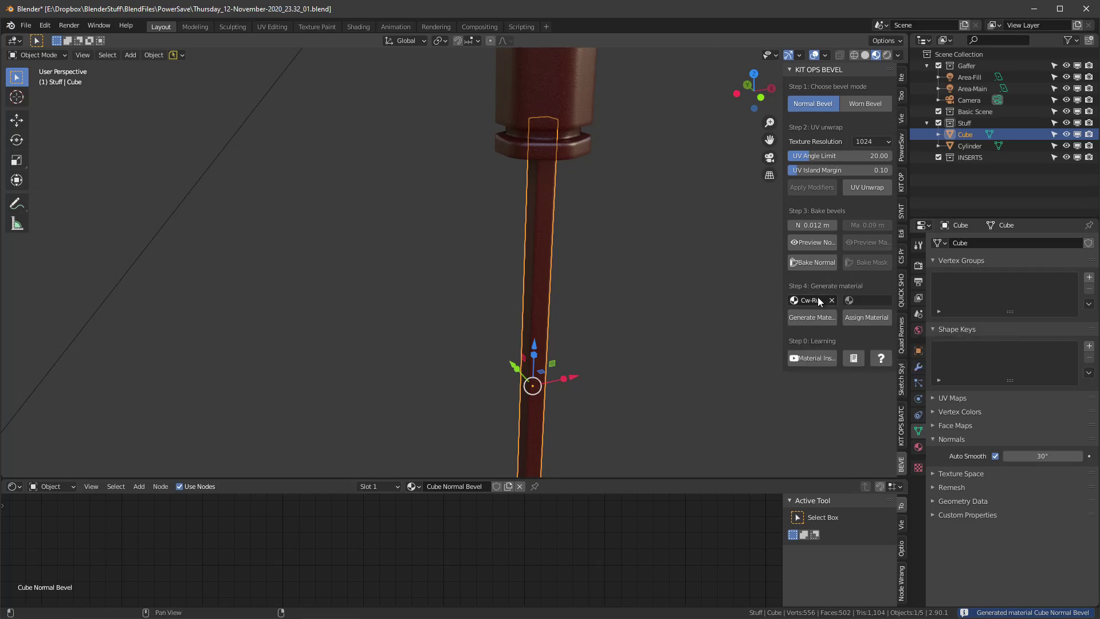
{"action": "left_click", "coordinate": [800, 302]}
{"action": "left_click", "coordinate": [799, 352]}
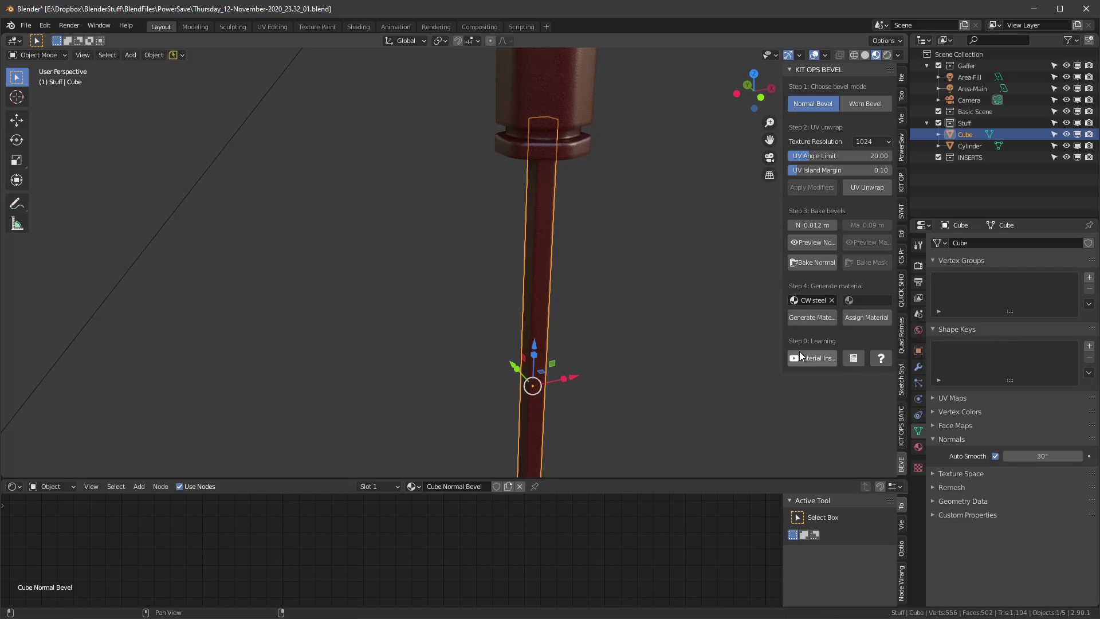
{"action": "left_click", "coordinate": [809, 318]}
Step: Show the whole screwdriver in rendered viewport shading and switch the render engine from Cycles to Eevee
{"action": "scroll", "coordinate": [630, 313], "scroll_direction": "down", "scroll_amount": 3}
{"action": "middle_click_drag", "start_coordinate": [602, 314], "coordinate": [551, 245], "text": "shift"}
{"action": "scroll", "coordinate": [556, 213], "scroll_direction": "down", "scroll_amount": 2}
{"action": "mouse_move", "coordinate": [562, 145]}
{"action": "middle_mouse_down", "text": "shift"}
{"action": "mouse_move", "coordinate": [558, 187]}
{"action": "mouse_move", "coordinate": [497, 191]}
{"action": "middle_mouse_up", "text": "shift"}
{"action": "key", "text": "z"}
{"action": "left_click", "coordinate": [606, 182]}
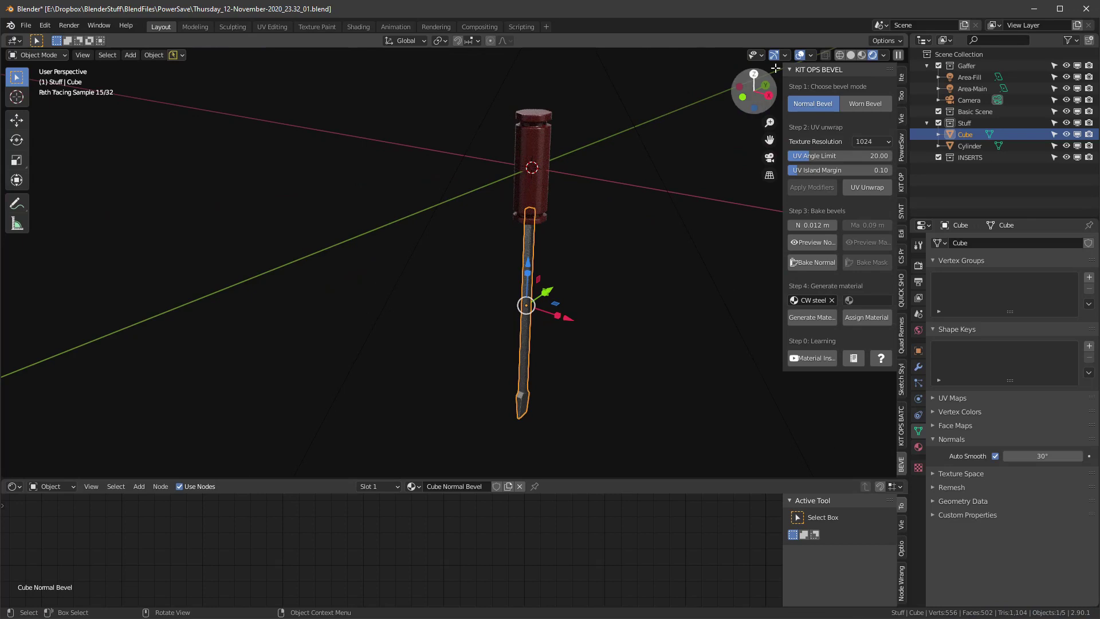
{"action": "left_click", "coordinate": [918, 265]}
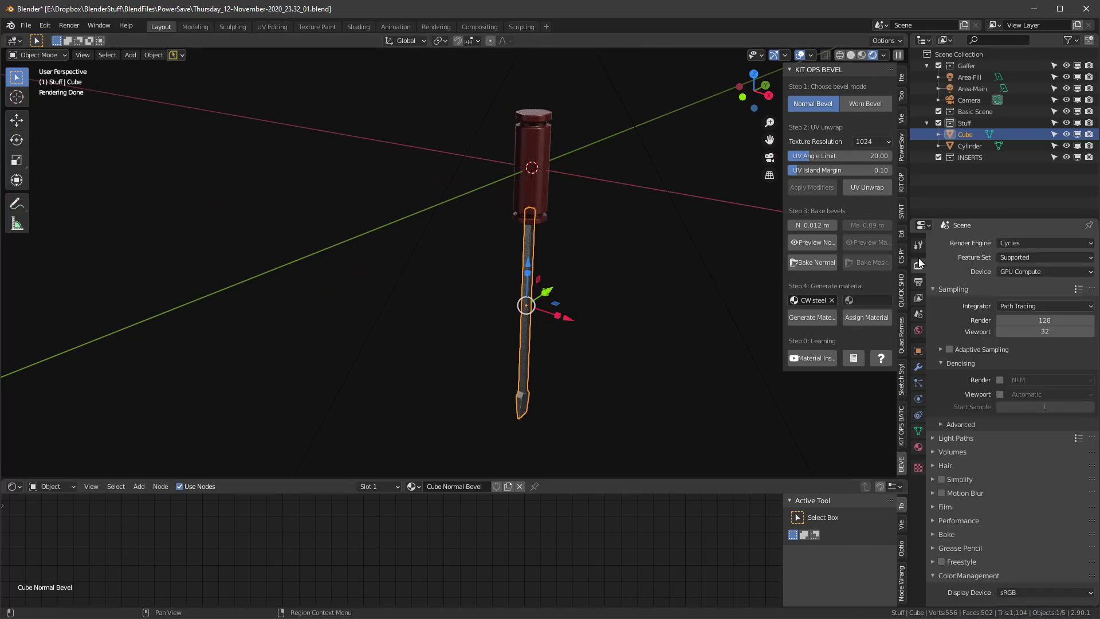
{"action": "left_click", "coordinate": [1009, 243]}
{"action": "left_click", "coordinate": [1007, 256]}
Step: Deselect the blade and hide the viewport overlays for an unobstructed view of the rendered screwdriver
{"action": "scroll", "coordinate": [573, 102], "scroll_direction": "up", "scroll_amount": 3}
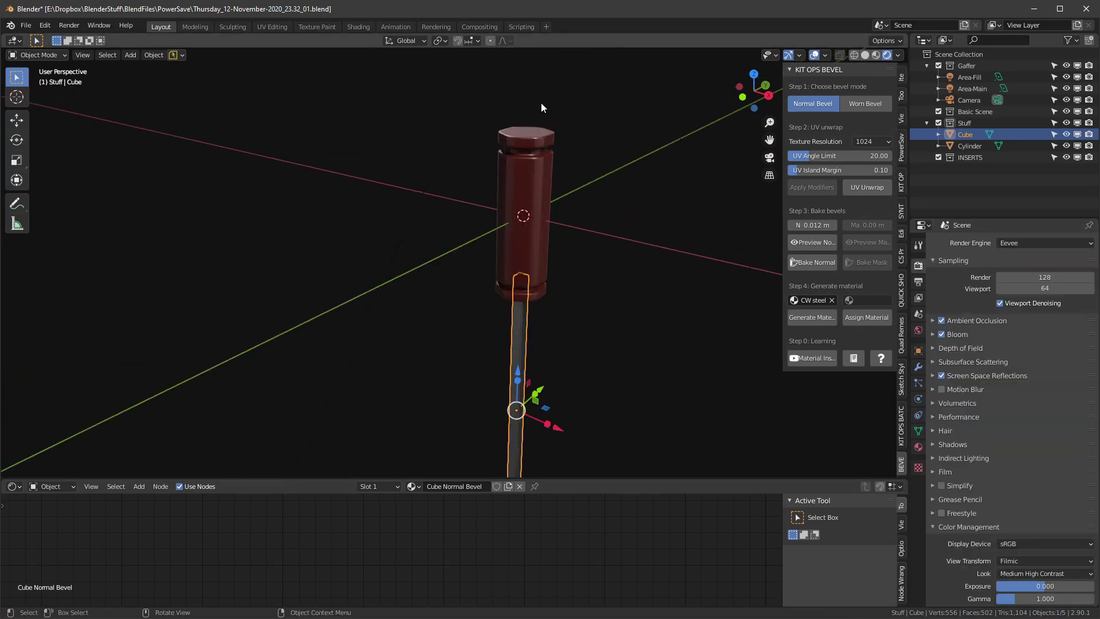
{"action": "mouse_move", "coordinate": [544, 186]}
{"action": "middle_mouse_down"}
{"action": "mouse_move", "coordinate": [565, 184]}
{"action": "mouse_move", "coordinate": [509, 191]}
{"action": "mouse_move", "coordinate": [464, 215]}
{"action": "mouse_move", "coordinate": [539, 212]}
{"action": "middle_mouse_up"}
{"action": "scroll", "coordinate": [555, 179], "scroll_direction": "up", "scroll_amount": 6}
{"action": "scroll", "coordinate": [538, 211], "scroll_direction": "down", "scroll_amount": 8}
{"action": "middle_click_drag", "start_coordinate": [531, 260], "coordinate": [550, 219]}
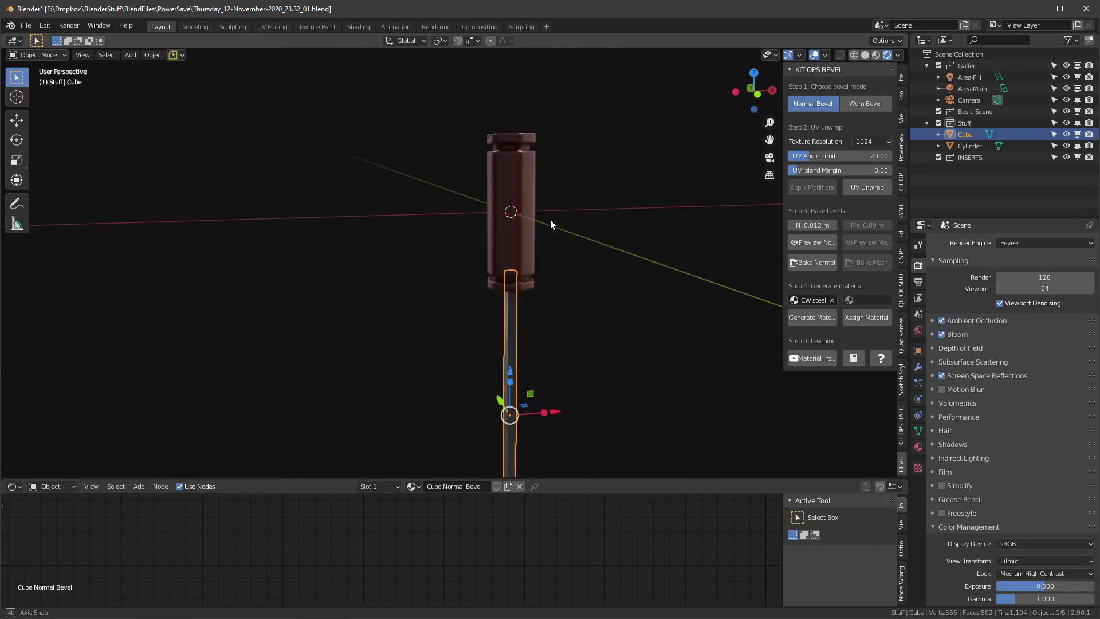
{"action": "left_click", "coordinate": [607, 159]}
{"action": "left_click", "coordinate": [814, 54]}
Step: Examine the rubber handle's surface texture and baked edge bevels from several angles, including its end cap
{"action": "middle_click_drag", "start_coordinate": [702, 152], "coordinate": [535, 277]}
{"action": "scroll", "coordinate": [530, 287], "scroll_direction": "up", "scroll_amount": 3}
{"action": "scroll", "coordinate": [524, 274], "scroll_direction": "down", "scroll_amount": 2}
{"action": "scroll", "coordinate": [543, 204], "scroll_direction": "up", "scroll_amount": 3}
{"action": "scroll", "coordinate": [543, 204], "scroll_direction": "down", "scroll_amount": 1}
{"action": "scroll", "coordinate": [543, 207], "scroll_direction": "down", "scroll_amount": 3}
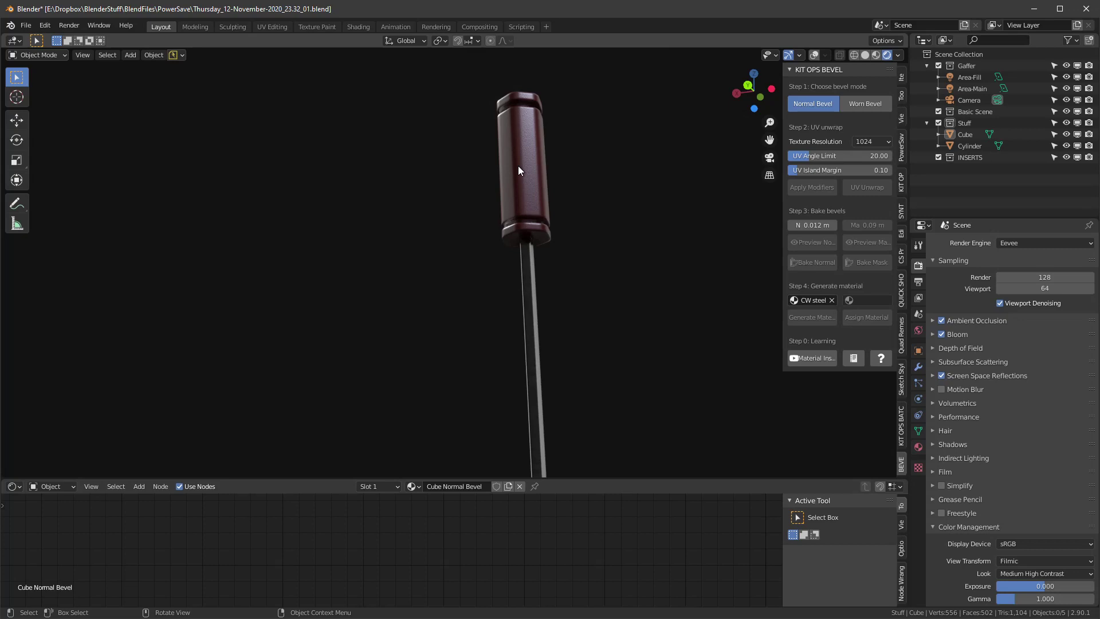
{"action": "middle_click_drag", "start_coordinate": [518, 166], "coordinate": [545, 277]}
{"action": "scroll", "coordinate": [600, 232], "scroll_direction": "up", "scroll_amount": 2}
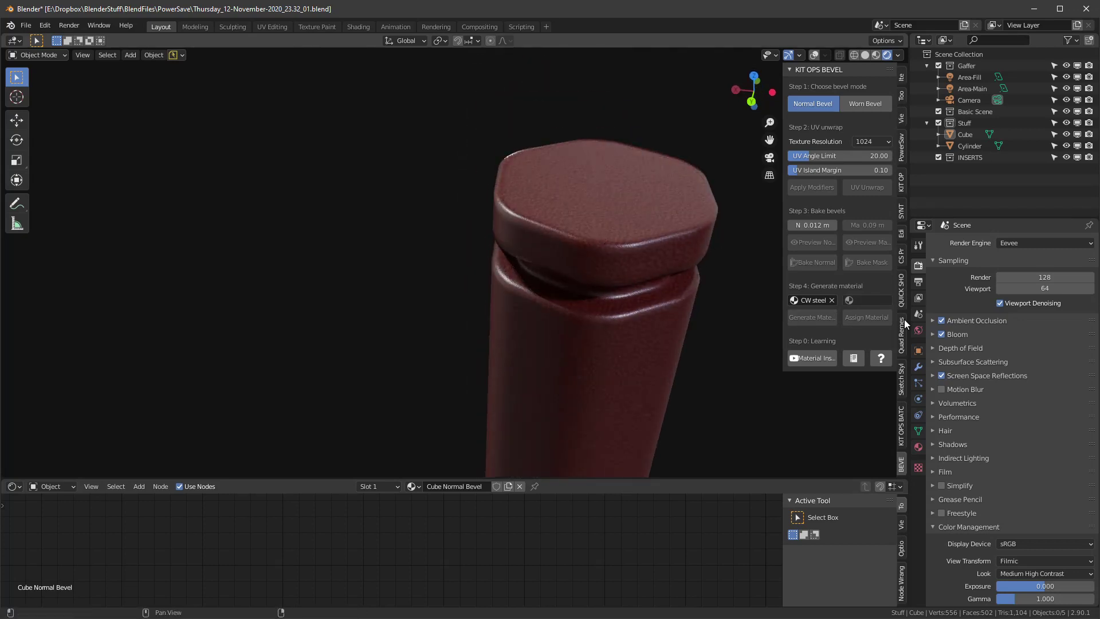
{"action": "scroll", "coordinate": [652, 204], "scroll_direction": "up", "scroll_amount": 2}
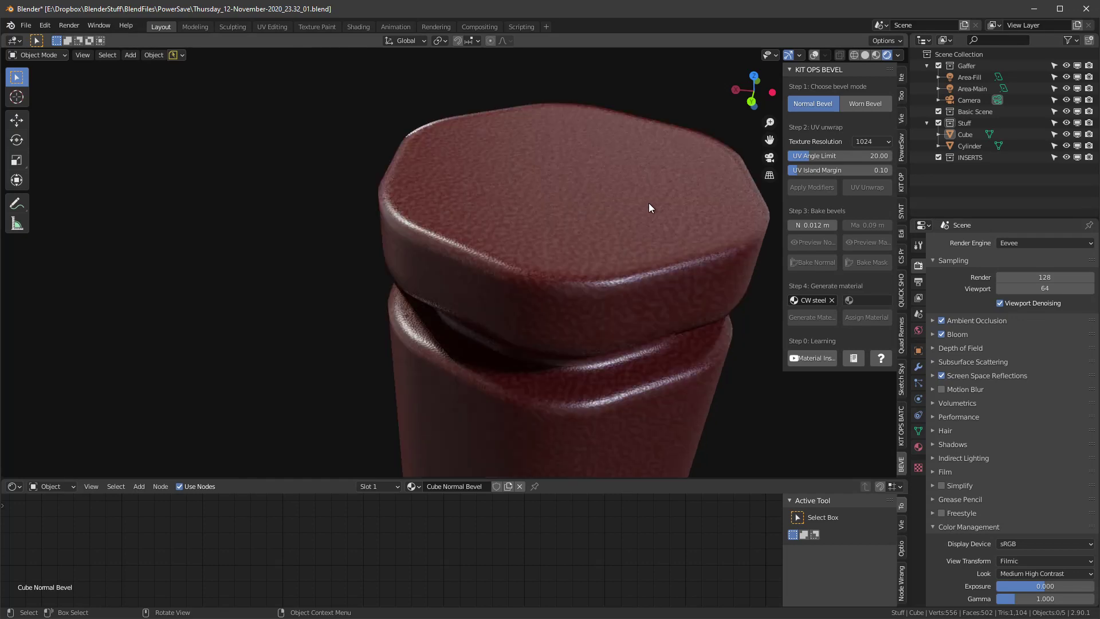
{"action": "middle_click_drag", "start_coordinate": [648, 203], "coordinate": [590, 171]}
{"action": "scroll", "coordinate": [591, 190], "scroll_direction": "down", "scroll_amount": 6}
Step: Examine the blade's baked bevels close up along the shaft edges and around the tip
{"action": "middle_click_drag", "start_coordinate": [573, 344], "coordinate": [543, 236], "text": "shift"}
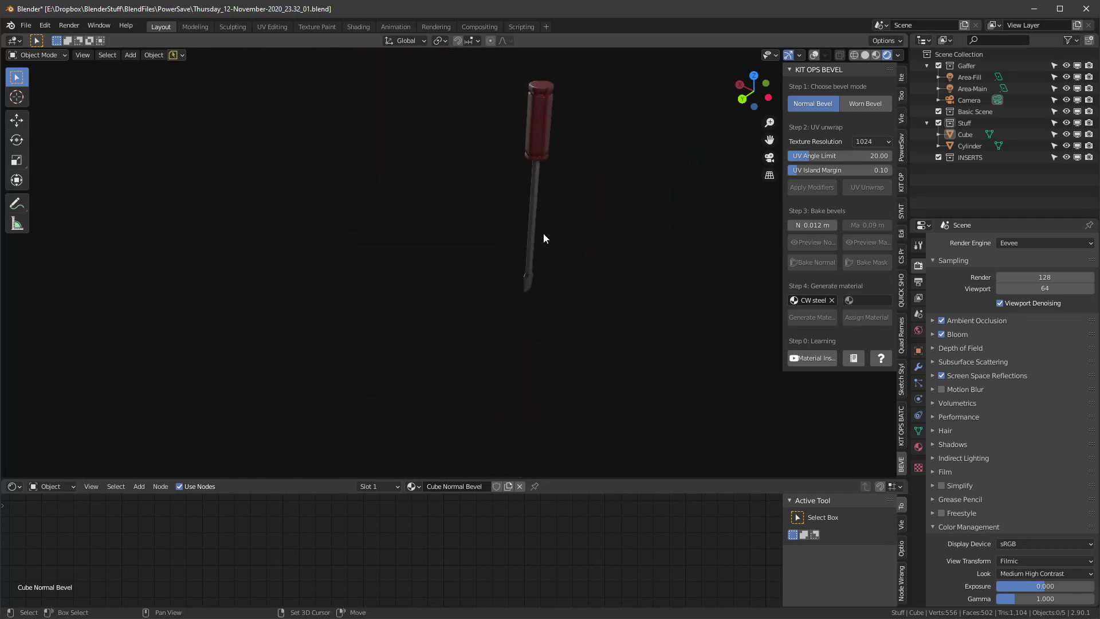
{"action": "scroll", "coordinate": [514, 271], "scroll_direction": "up", "scroll_amount": 10}
{"action": "middle_click_drag", "start_coordinate": [519, 274], "coordinate": [408, 264]}
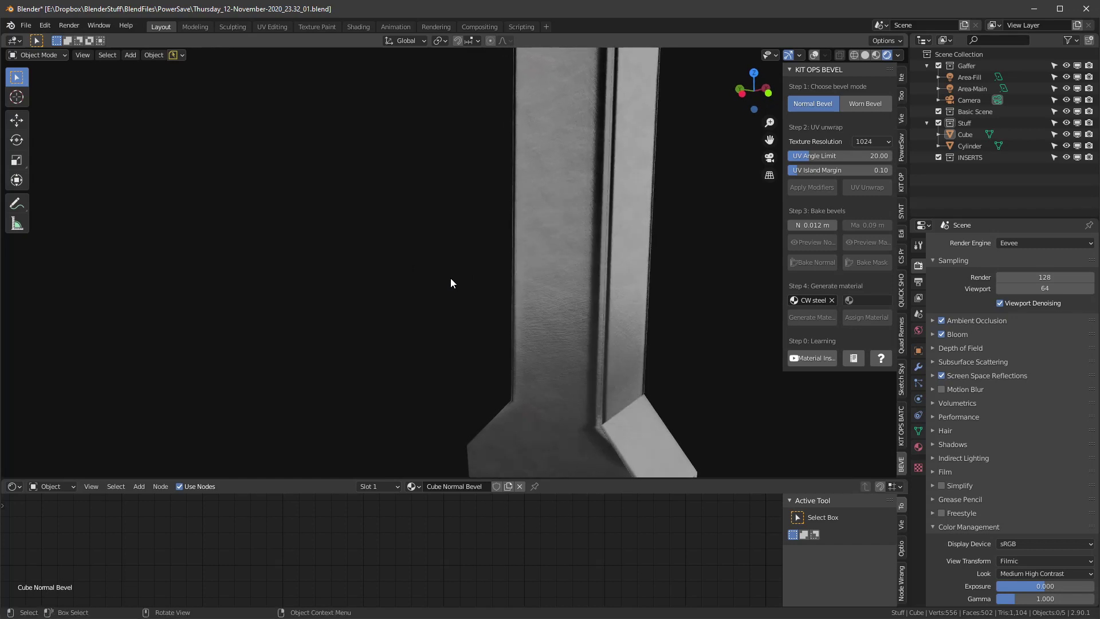
{"action": "scroll", "coordinate": [476, 310], "scroll_direction": "down", "scroll_amount": 2}
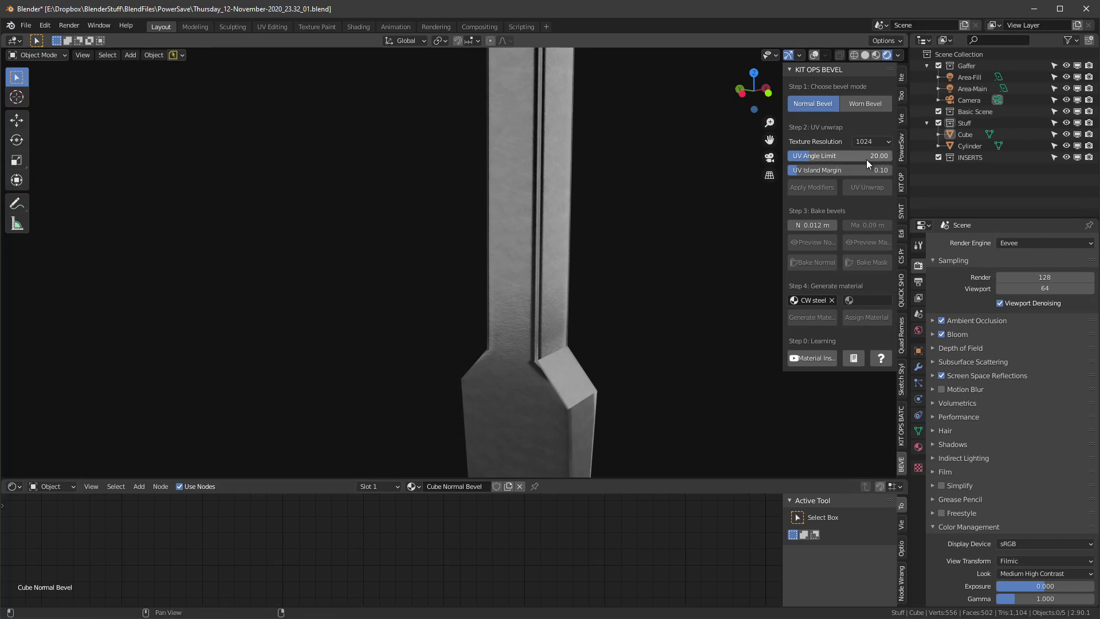
Step: Select the blade, show the viewport overlays again and open the UV Editing workspace
{"action": "left_click", "coordinate": [529, 230]}
{"action": "scroll", "coordinate": [530, 225], "scroll_direction": "down", "scroll_amount": 3}
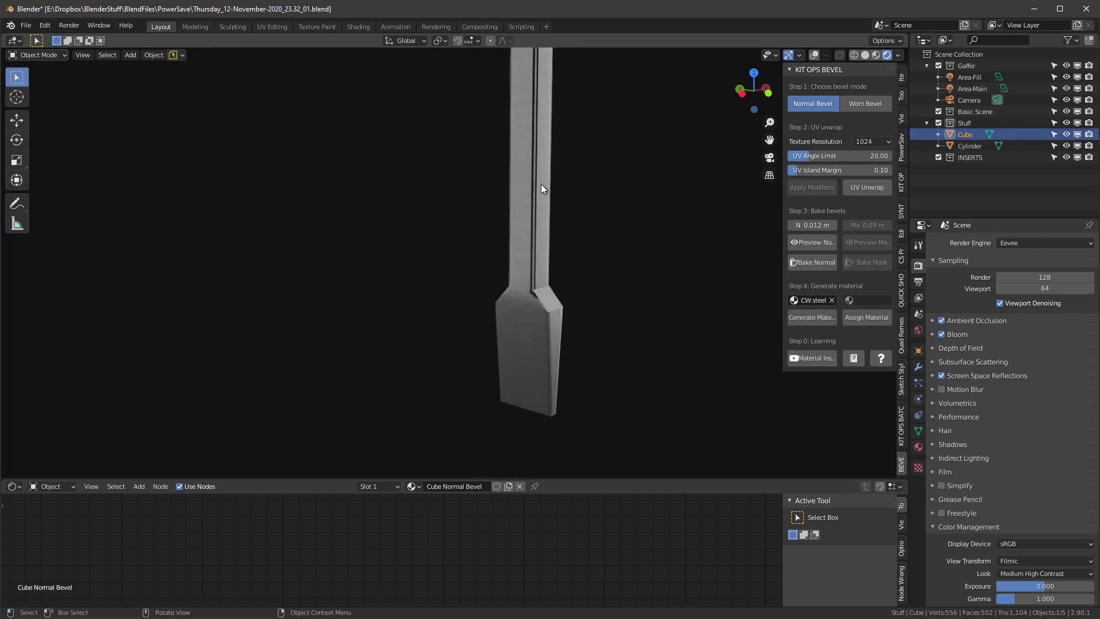
{"action": "middle_click_drag", "start_coordinate": [541, 184], "coordinate": [483, 250], "text": "shift"}
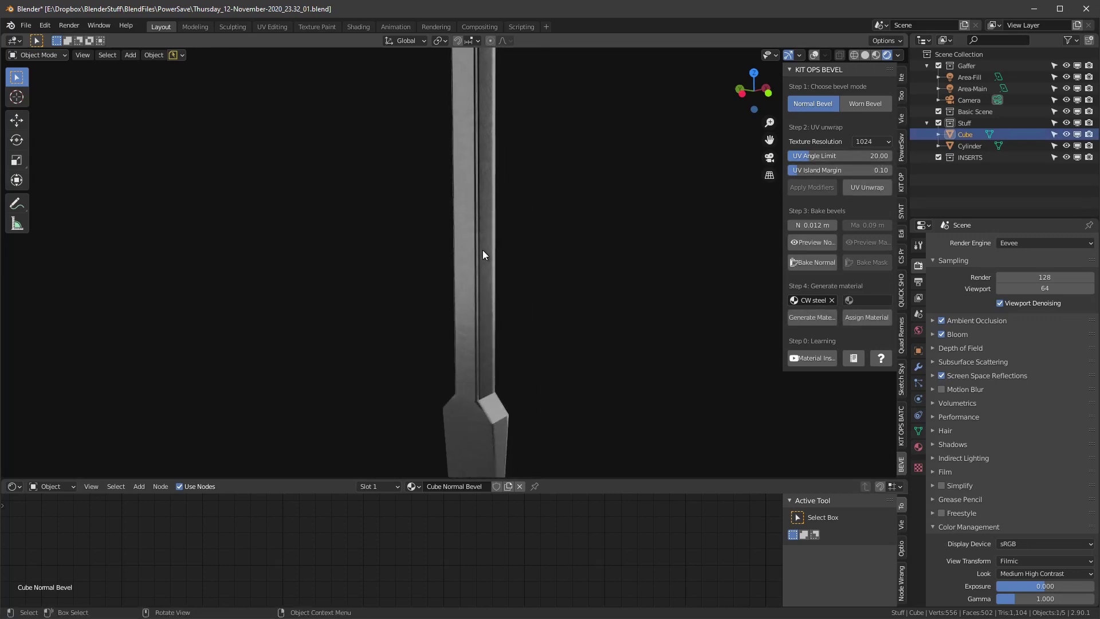
{"action": "left_click", "coordinate": [811, 55]}
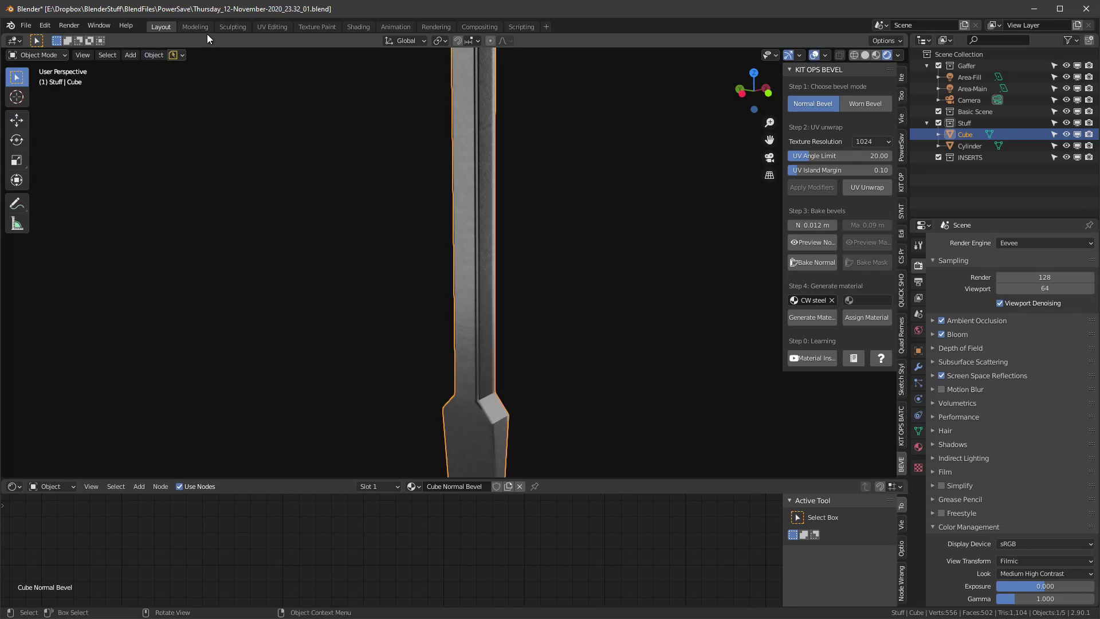
{"action": "left_click", "coordinate": [272, 27]}
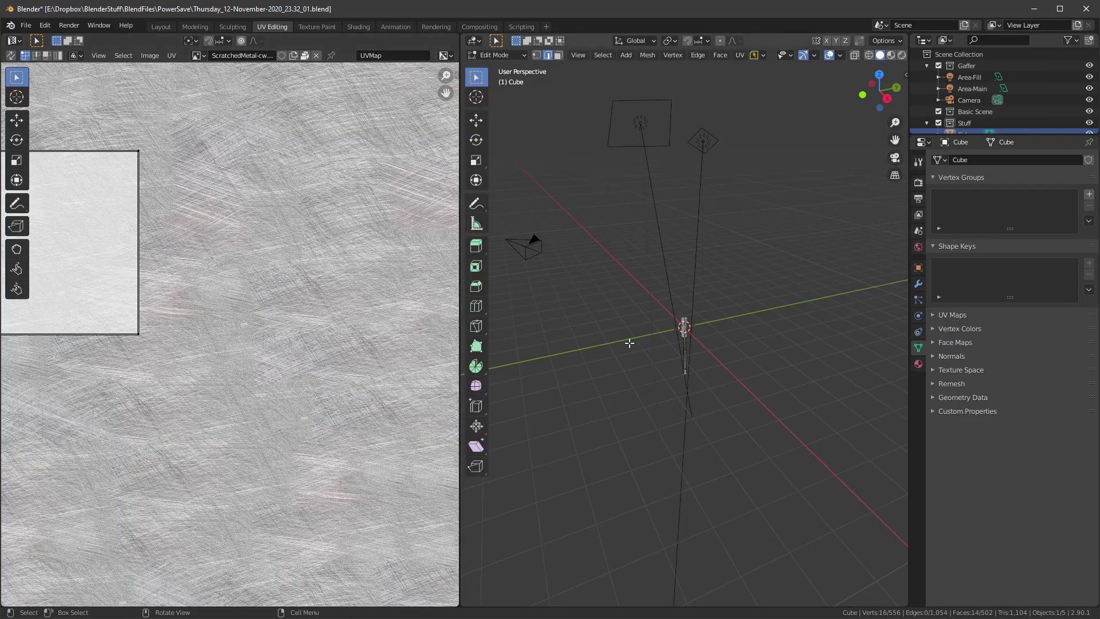
Step: Display the Cube Bevel Normal image in the UV editor and frame the screwdriver in the 3D view
{"action": "left_click", "coordinate": [199, 55]}
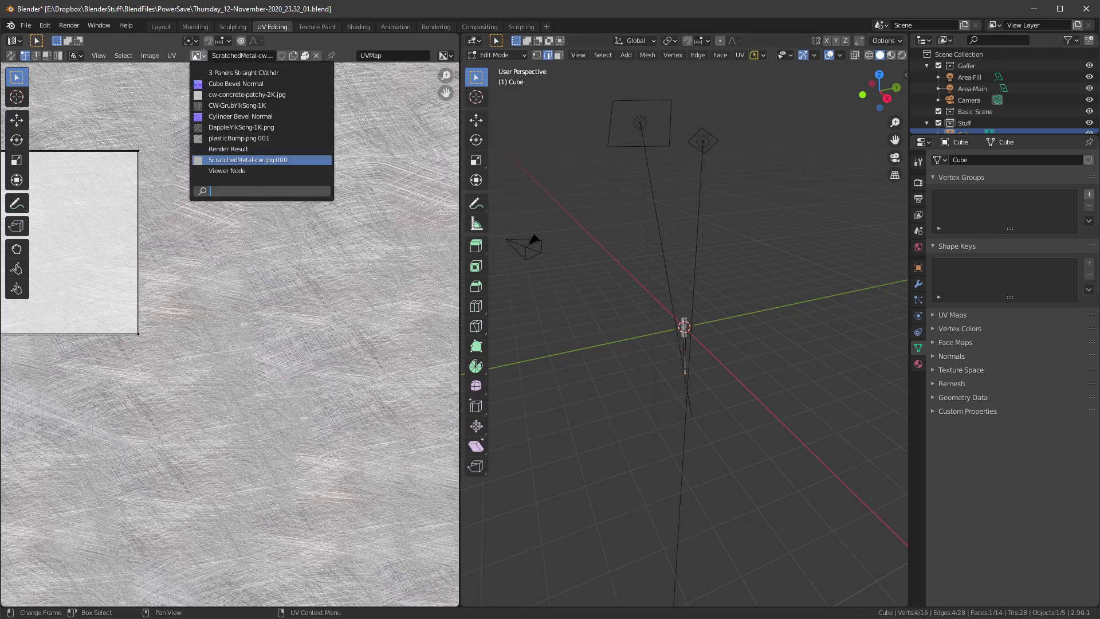
{"action": "left_click", "coordinate": [218, 117]}
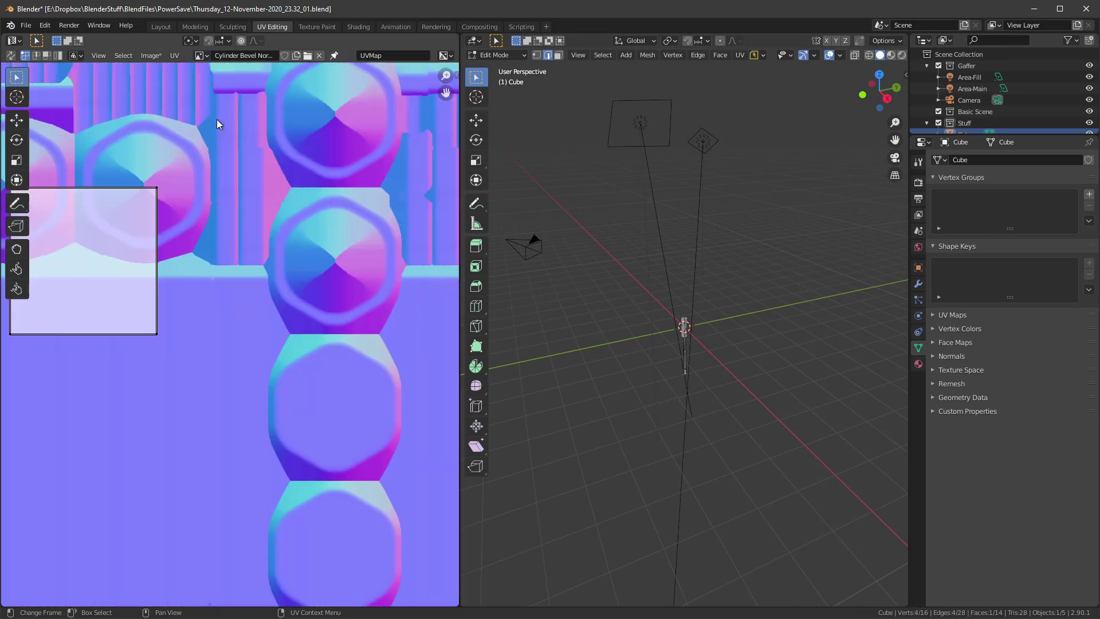
{"action": "left_click", "coordinate": [200, 55]}
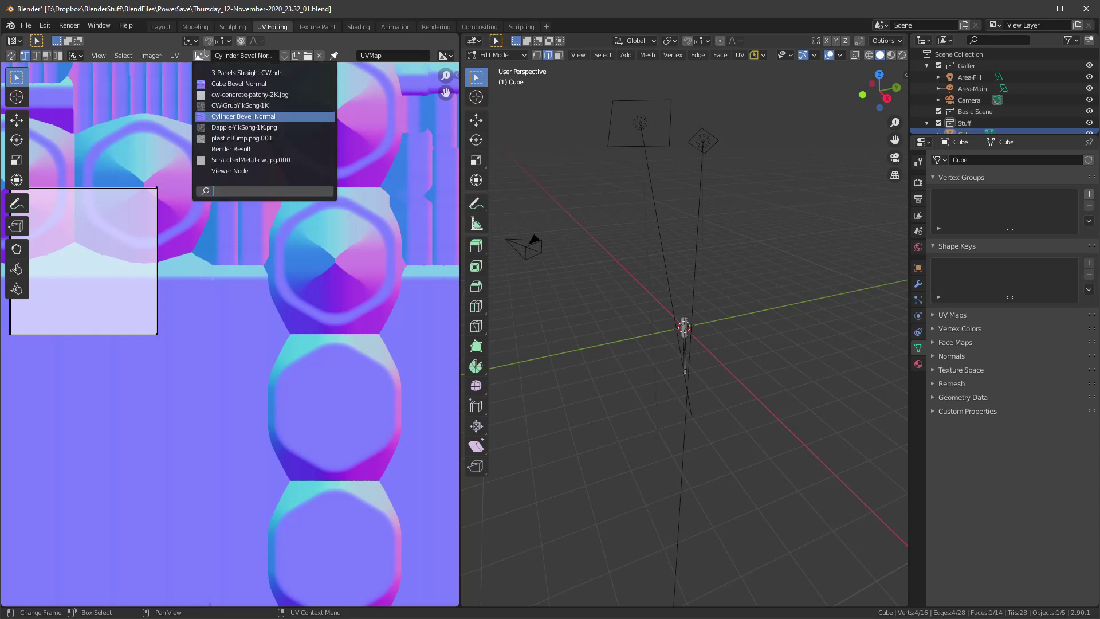
{"action": "left_click", "coordinate": [239, 84]}
{"action": "scroll", "coordinate": [333, 228], "scroll_direction": "down", "scroll_amount": 4}
{"action": "scroll", "coordinate": [328, 229], "scroll_direction": "up", "scroll_amount": 1}
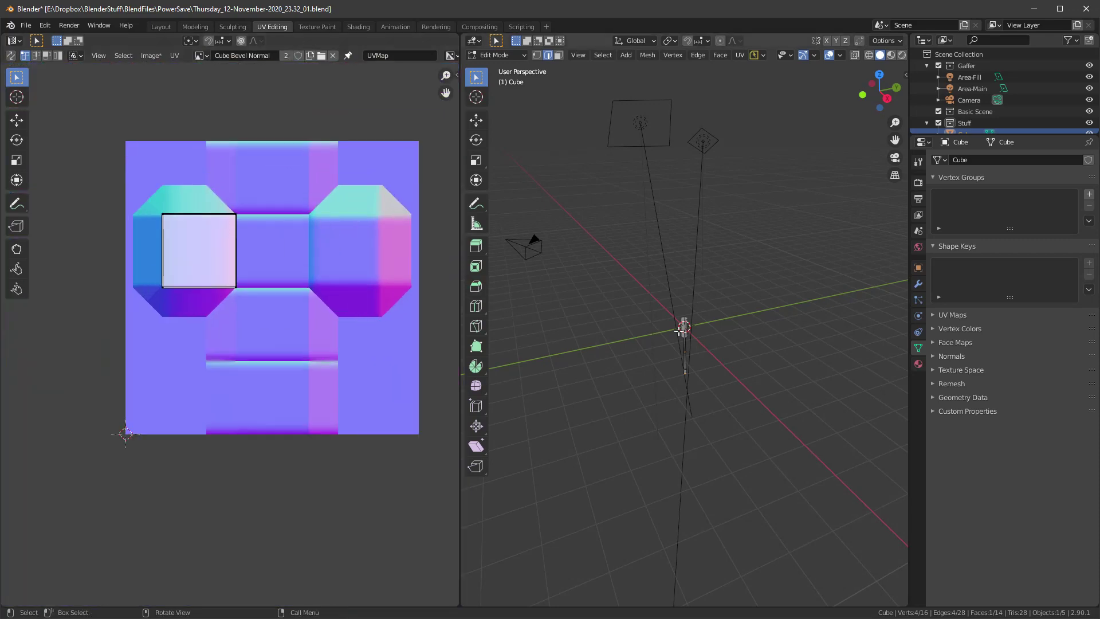
{"action": "scroll", "coordinate": [664, 409], "scroll_direction": "up", "scroll_amount": 9}
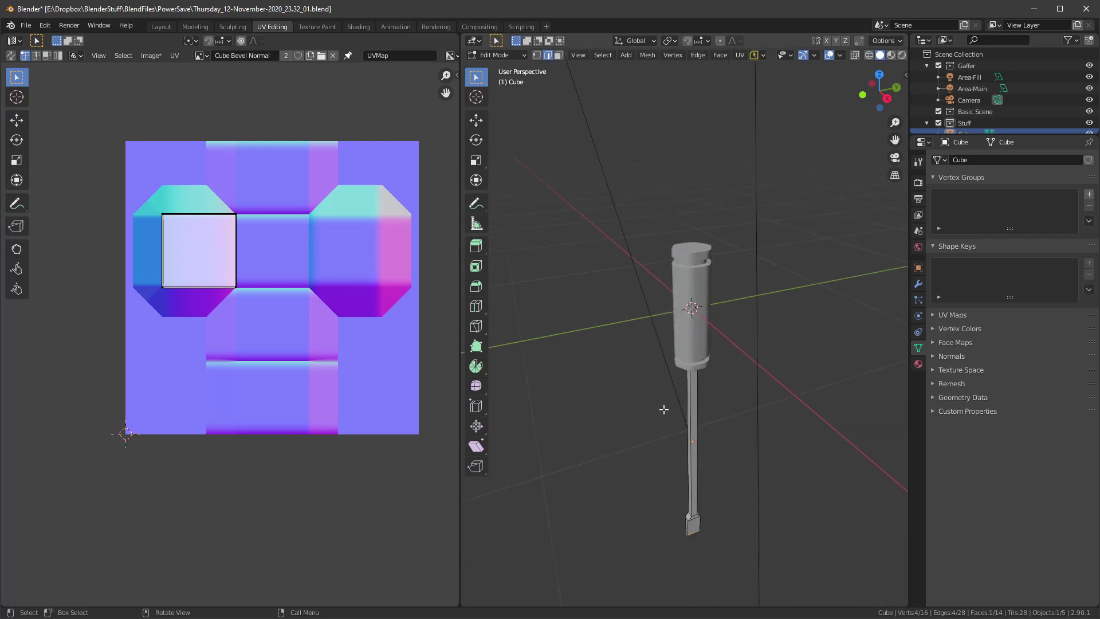
Step: Unwrap all of the blade's faces with Smart UV Project using Angle Limit 20 and Island Margin 0.1
{"action": "key", "text": "a"}
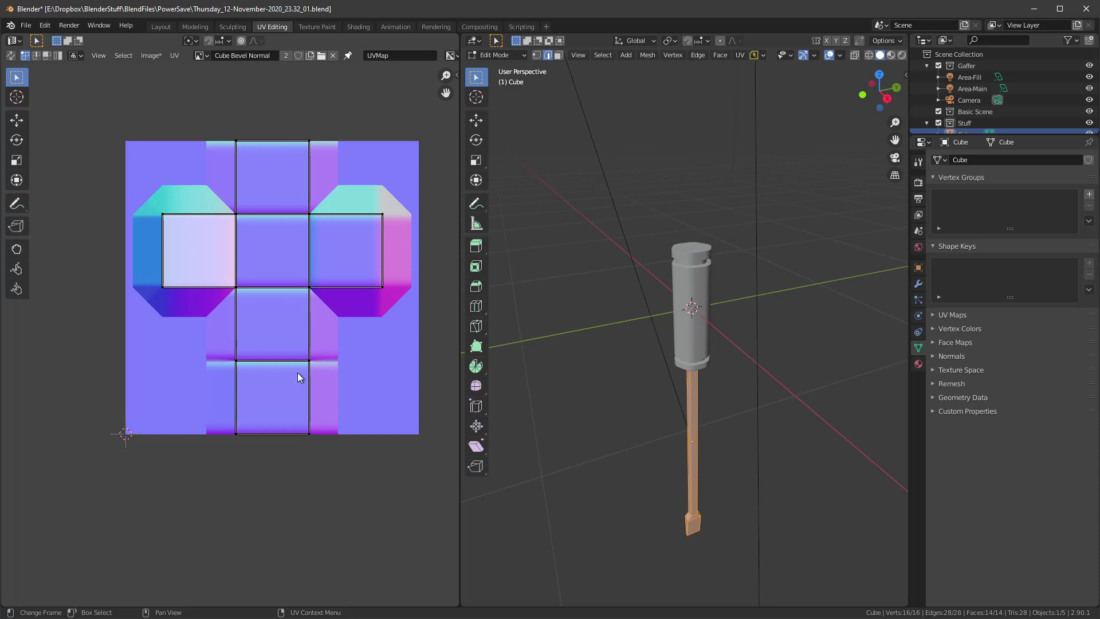
{"action": "scroll", "coordinate": [351, 329], "scroll_direction": "down", "scroll_amount": 1}
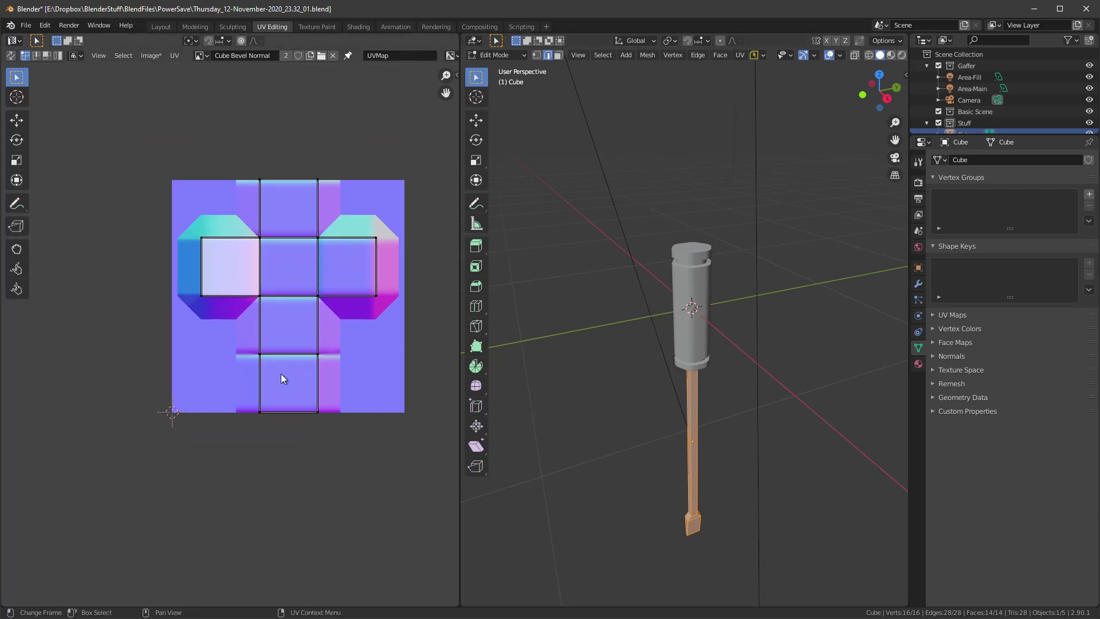
{"action": "key", "text": "u"}
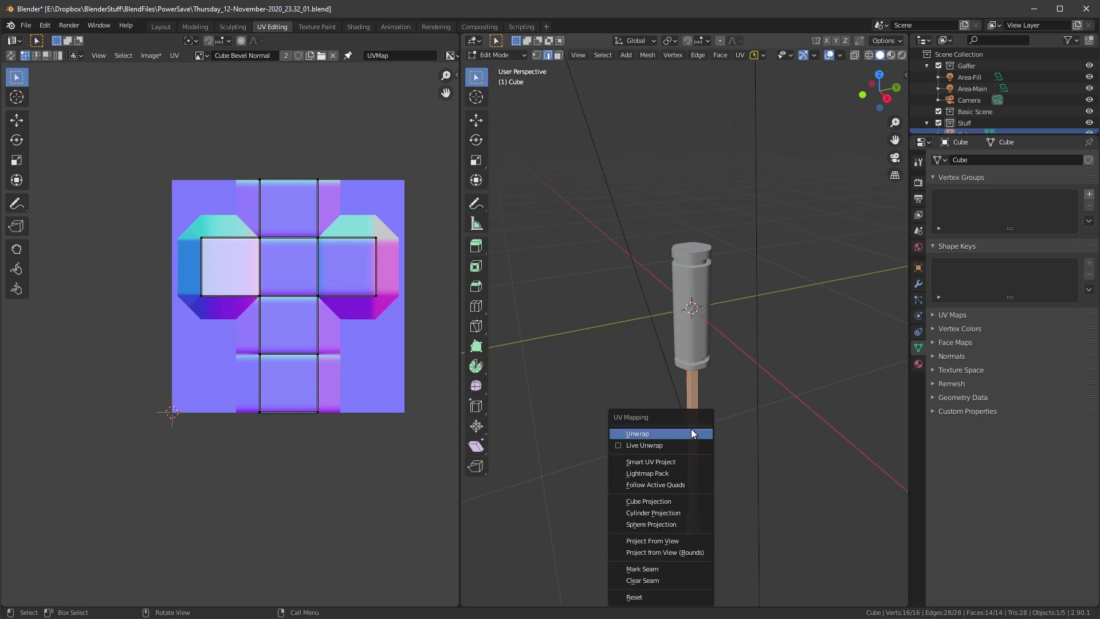
{"action": "left_click", "coordinate": [659, 462]}
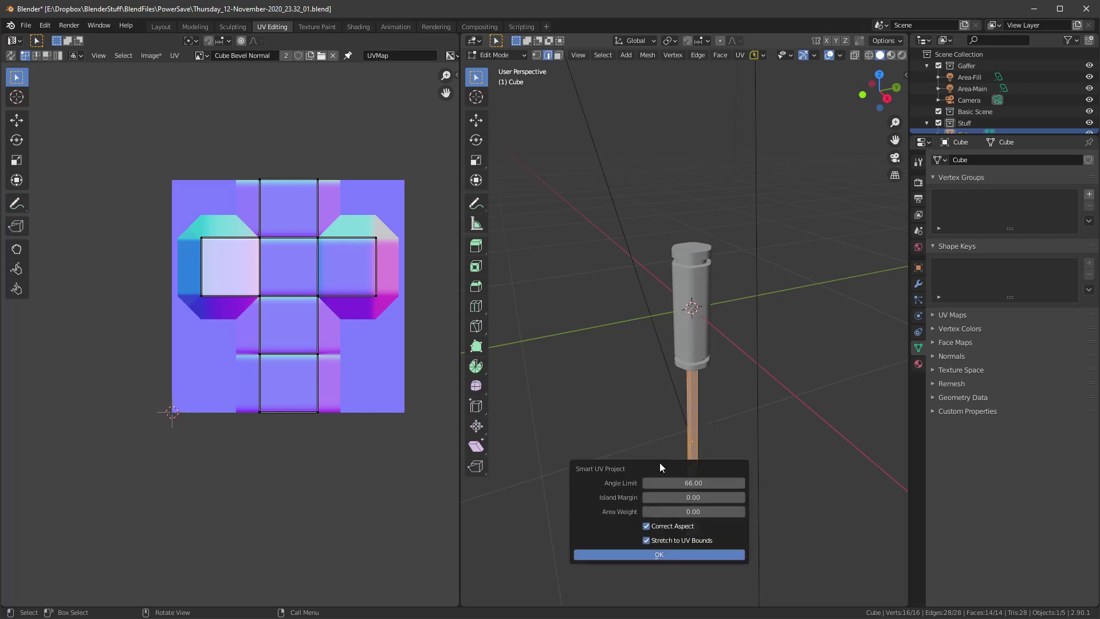
{"action": "left_click", "coordinate": [715, 486]}
{"action": "type", "text": "20"}
{"action": "key", "text": "Tab"}
{"action": "key", "text": "Return"}
{"action": "key", "text": "Return"}
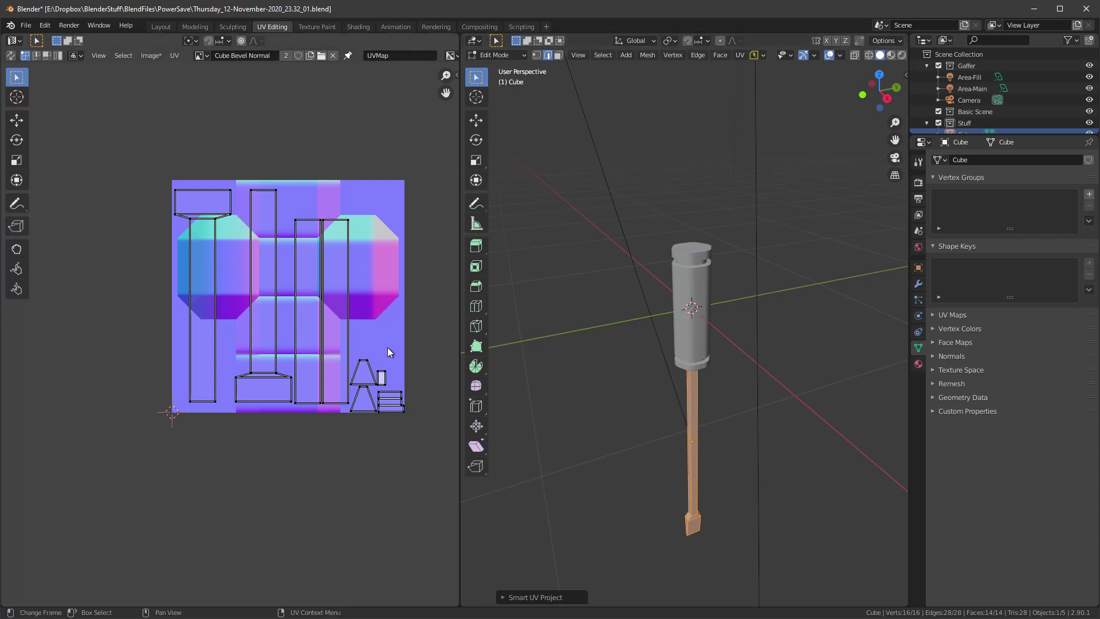
Step: Return to the Layout workspace, bake the blade's normal bevels again and generate its bevel material from CW steel
{"action": "left_click", "coordinate": [164, 29]}
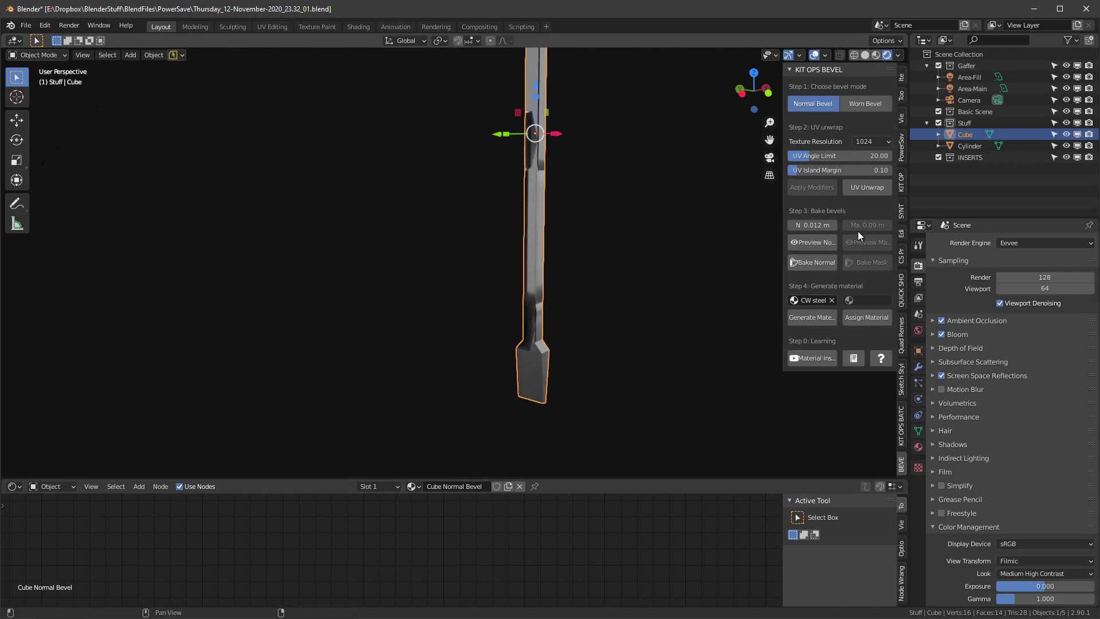
{"action": "left_click", "coordinate": [814, 264]}
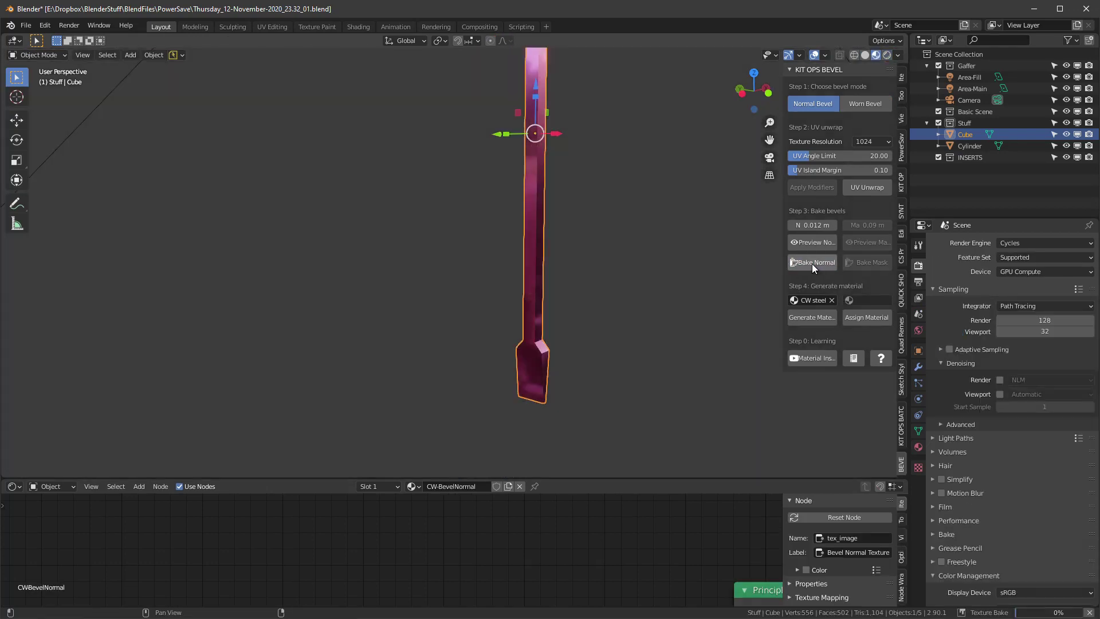
{"action": "middle_click_drag", "start_coordinate": [614, 176], "coordinate": [586, 250], "text": "shift"}
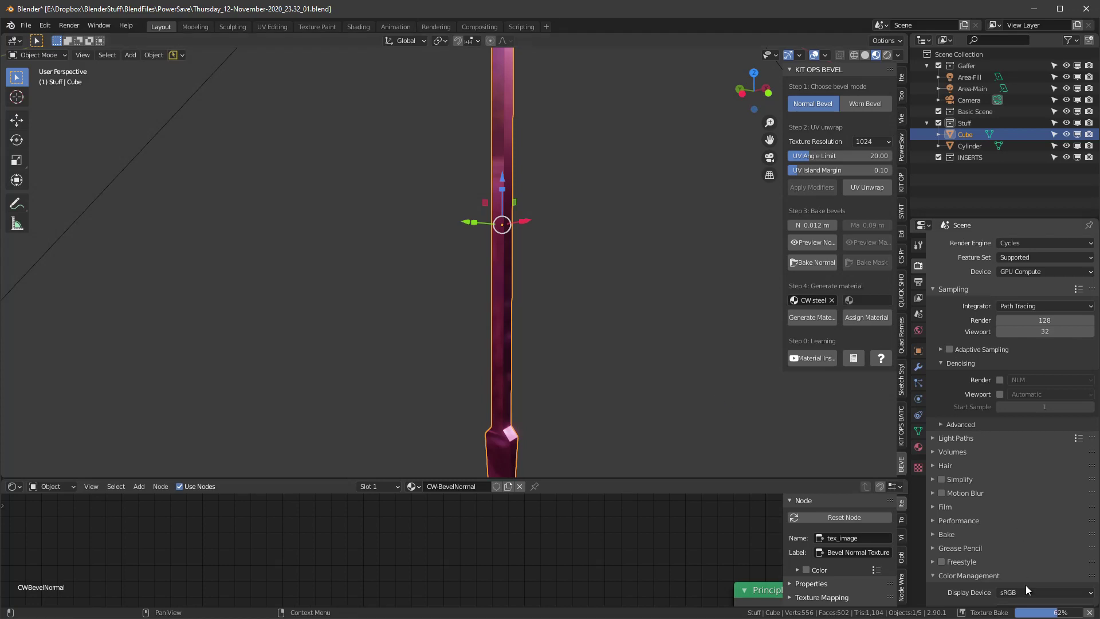
{"action": "mouse_move", "coordinate": [1057, 614]}
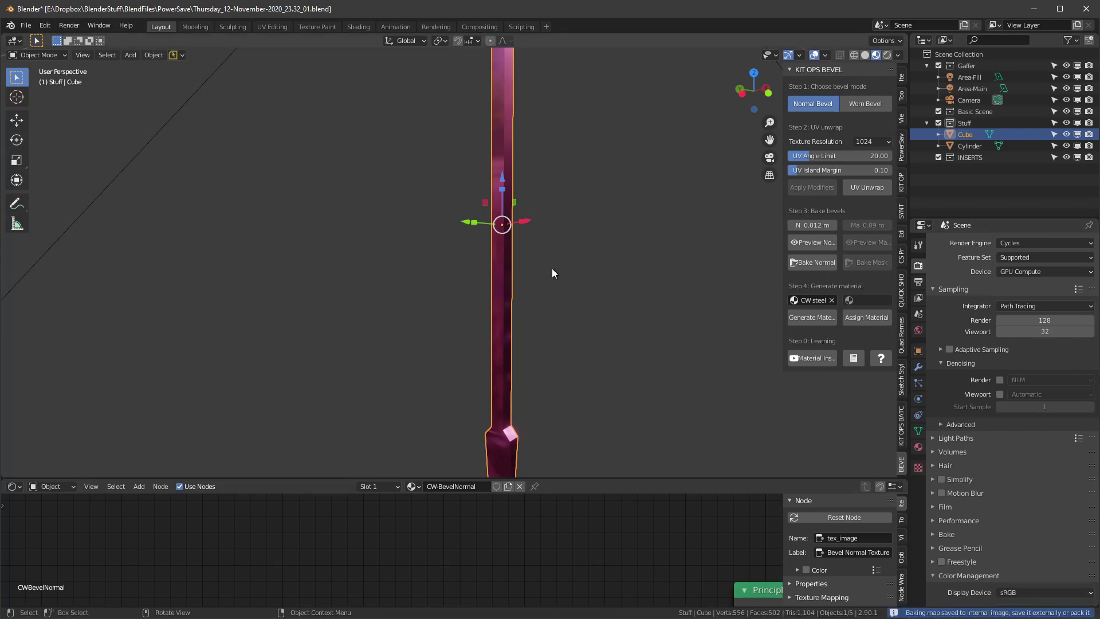
{"action": "left_click", "coordinate": [805, 318]}
Step: Deselect the blade and examine the newly baked bevels from the tip along the shaft up to the handle
{"action": "mouse_move", "coordinate": [544, 275]}
{"action": "middle_mouse_down"}
{"action": "mouse_move", "coordinate": [469, 263]}
{"action": "mouse_move", "coordinate": [466, 164]}
{"action": "mouse_move", "coordinate": [484, 344]}
{"action": "mouse_move", "coordinate": [506, 313]}
{"action": "mouse_move", "coordinate": [483, 290]}
{"action": "mouse_move", "coordinate": [339, 262]}
{"action": "mouse_move", "coordinate": [539, 284]}
{"action": "middle_mouse_up"}
{"action": "scroll", "coordinate": [593, 236], "scroll_direction": "down", "scroll_amount": 3}
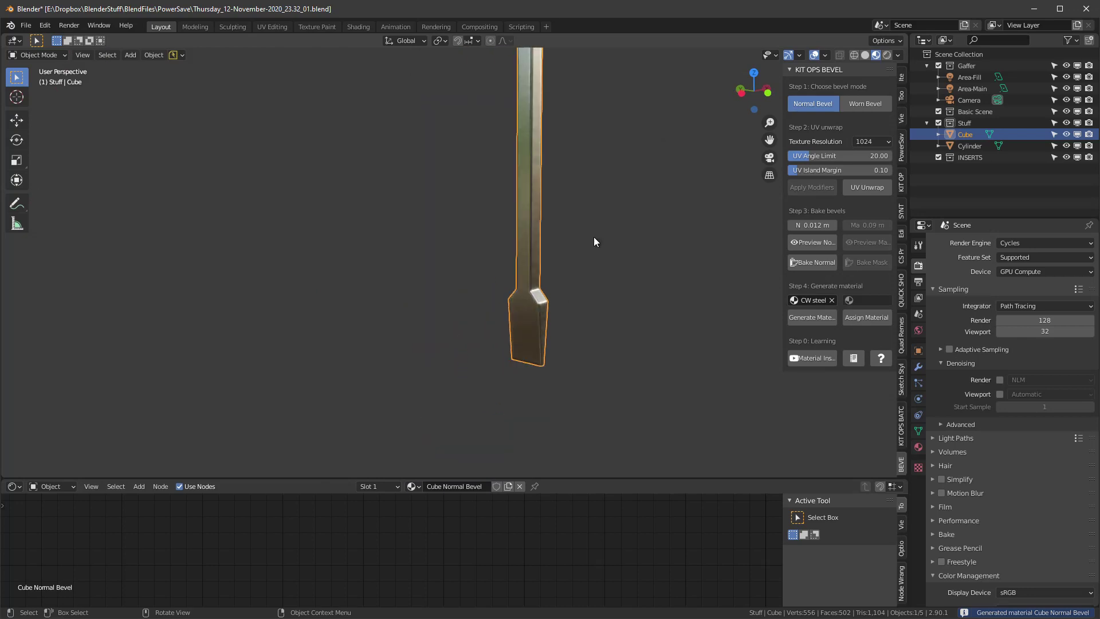
{"action": "middle_click_drag", "start_coordinate": [594, 236], "coordinate": [579, 425], "text": "shift"}
{"action": "scroll", "coordinate": [580, 377], "scroll_direction": "down", "scroll_amount": 4}
{"action": "middle_click_drag", "start_coordinate": [574, 249], "coordinate": [633, 218], "text": "shift"}
{"action": "left_click", "coordinate": [539, 248]}
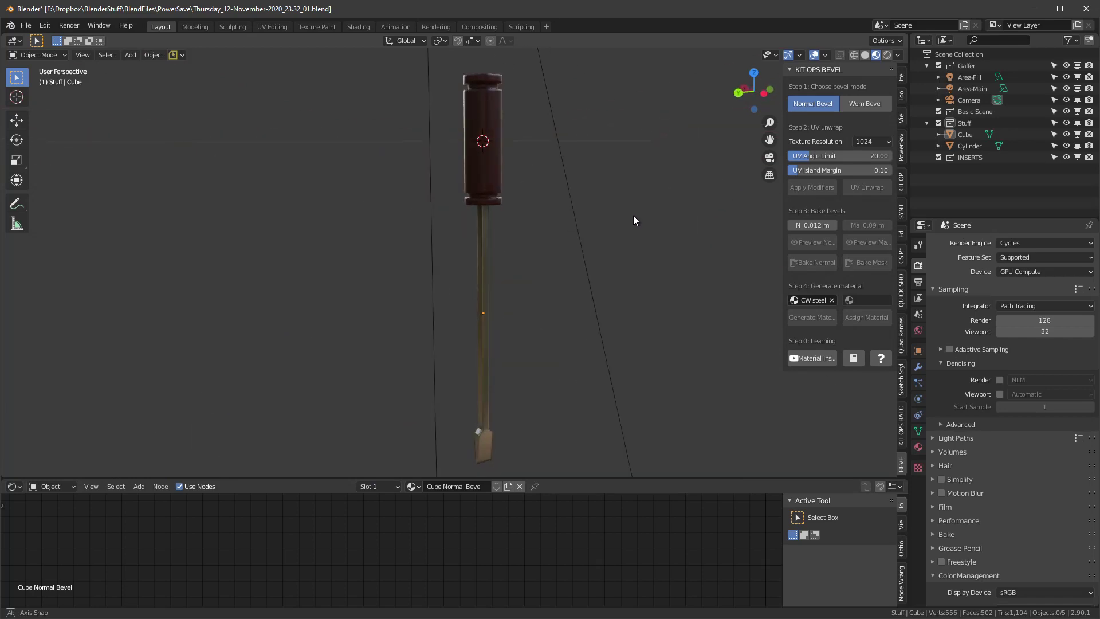
{"action": "middle_click_drag", "start_coordinate": [508, 248], "coordinate": [616, 234]}
{"action": "scroll", "coordinate": [508, 181], "scroll_direction": "up", "scroll_amount": 1}
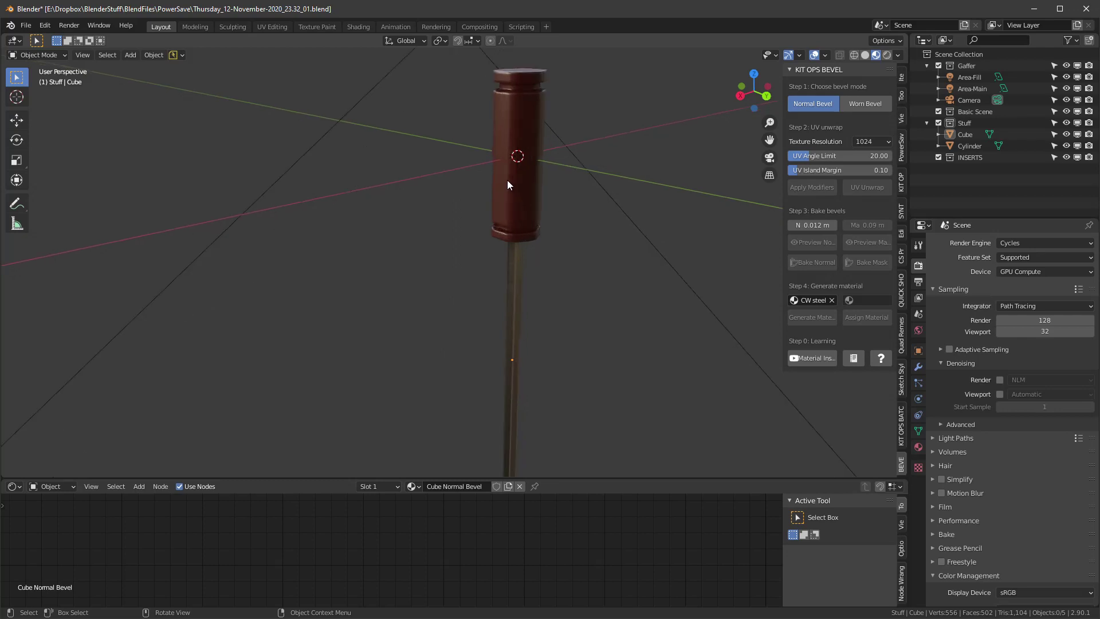